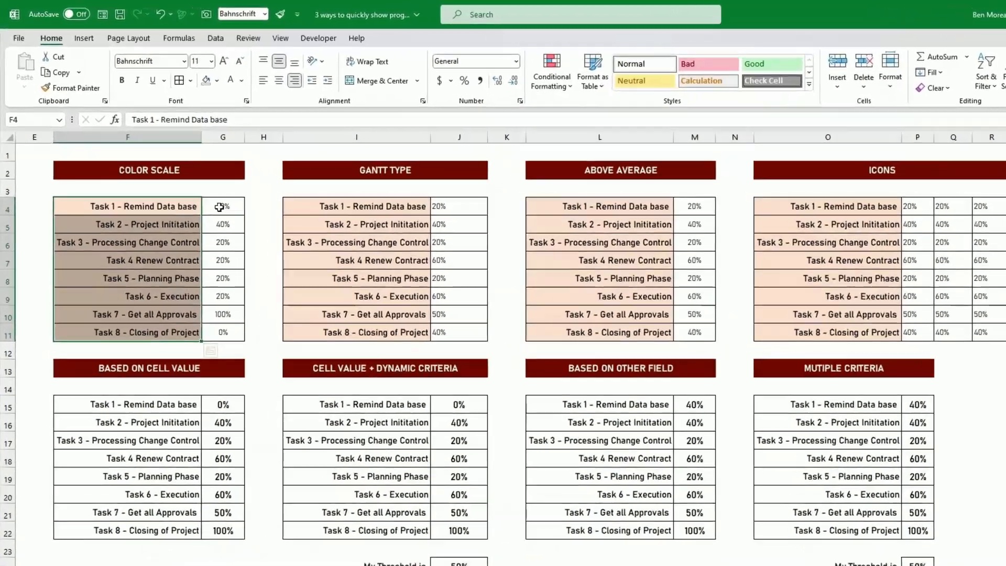
# Apply the Green-Yellow-Red color scale to the Color Scale table's percentages in G4:G11.
pyautogui.moveTo(194, 180); pyautogui.dragTo(194, 290)
pyautogui.click(259, 261)
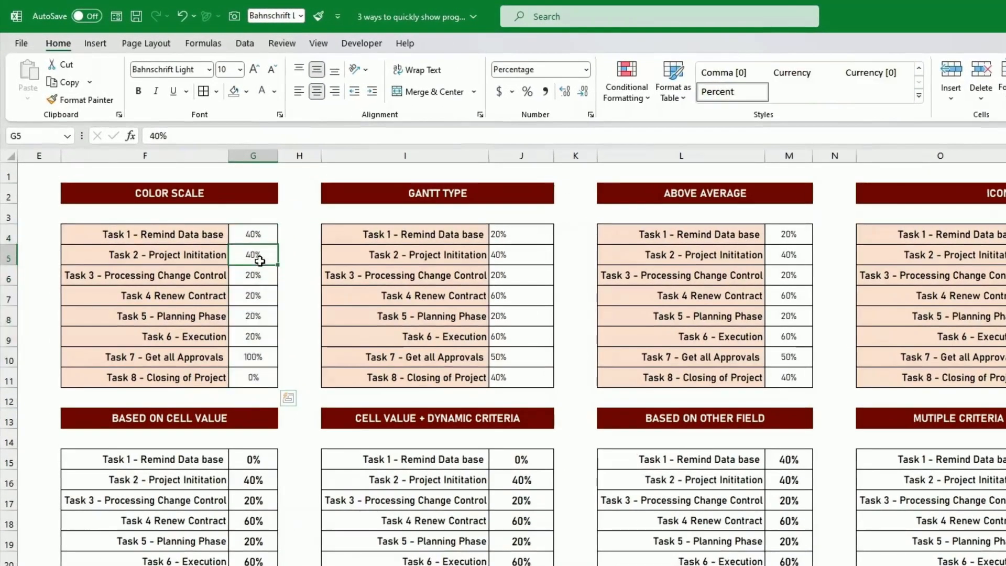
pyautogui.click(294, 254)
pyautogui.moveTo(265, 241); pyautogui.dragTo(256, 374)
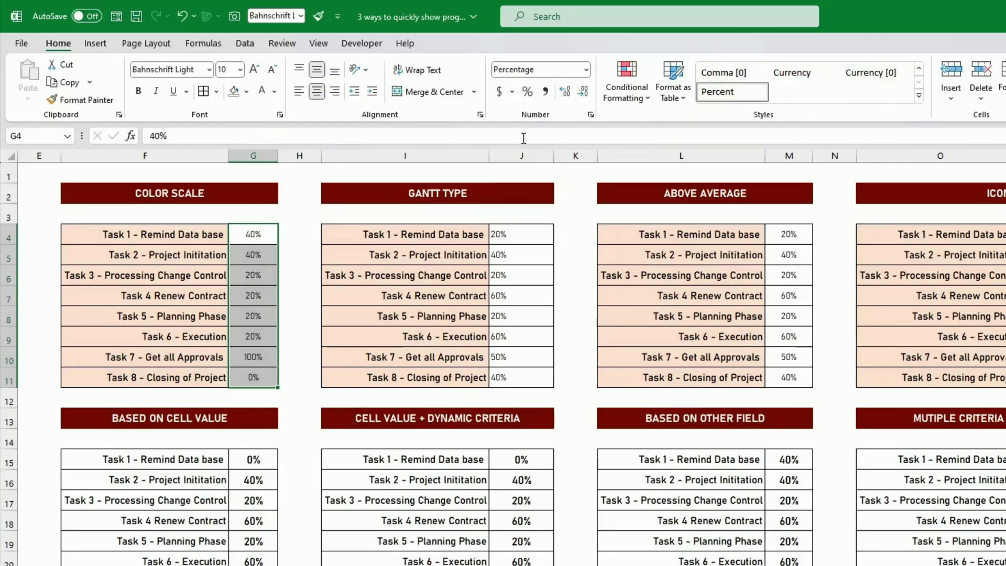
pyautogui.click(628, 96)
pyautogui.moveTo(655, 212)
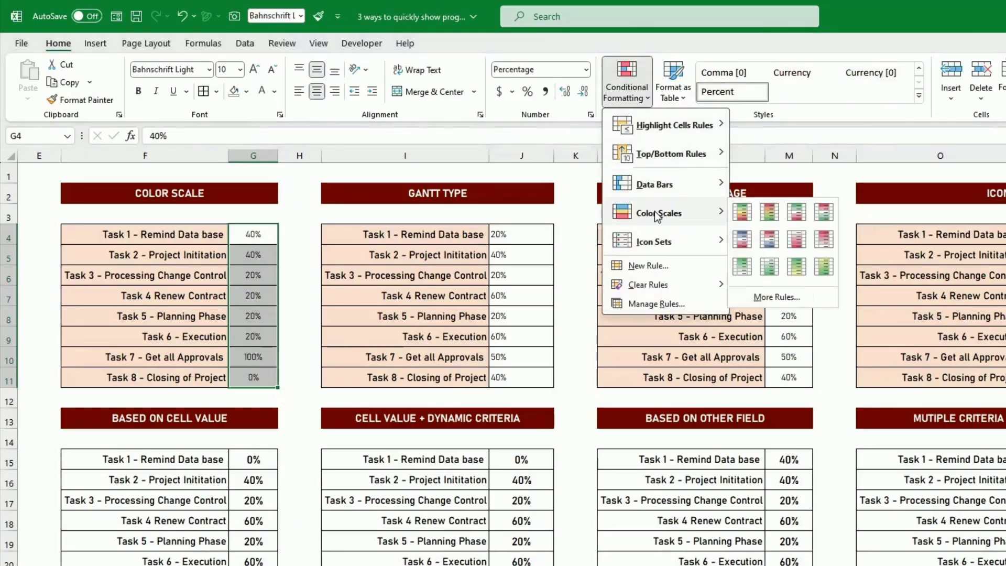
pyautogui.click(741, 212)
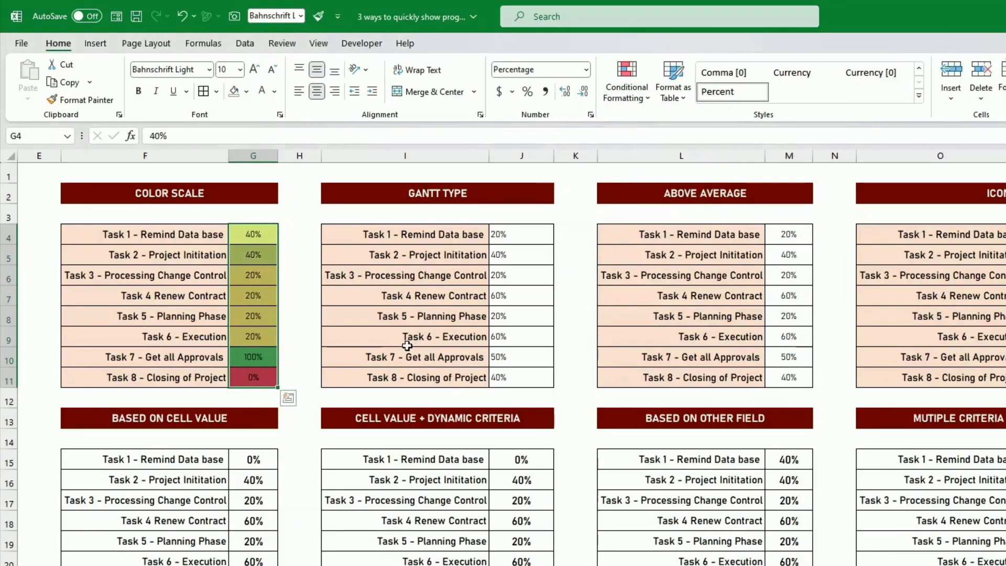
# Set the progress of Task 7 and Task 8 in the Color Scale table to 50%.
pyautogui.click(265, 376)
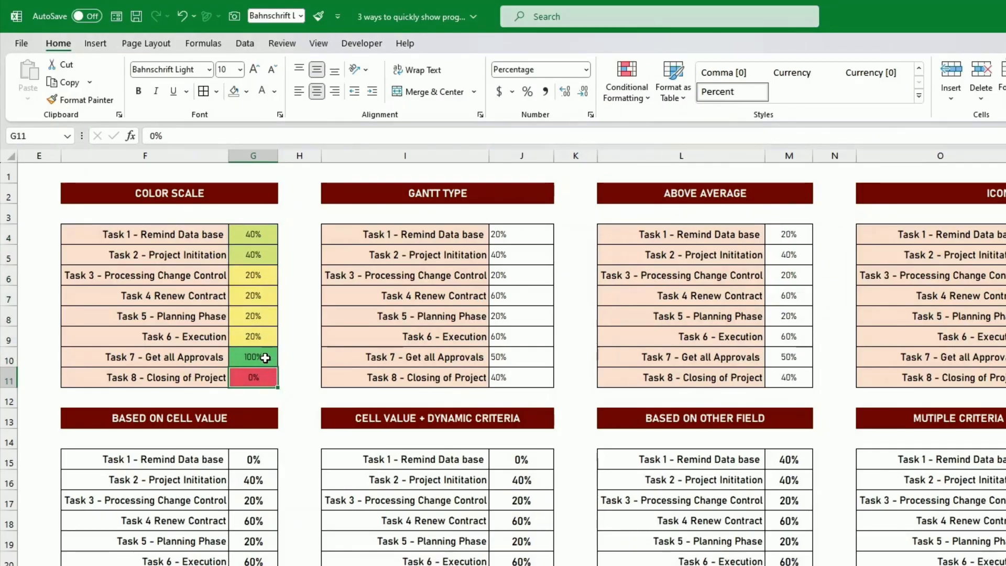
pyautogui.click(265, 358)
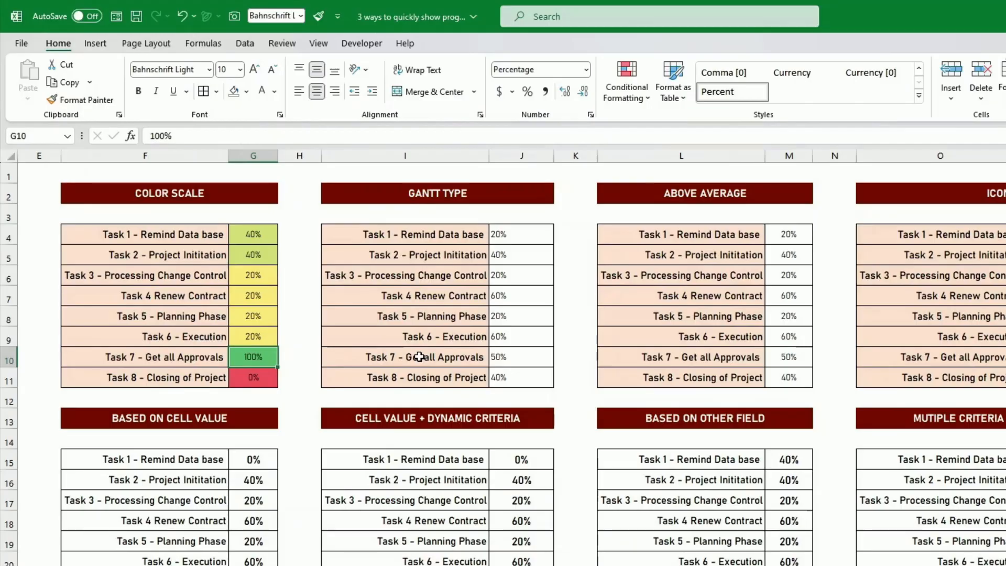
pyautogui.write('50')
pyautogui.press('Return')
pyautogui.write('50')
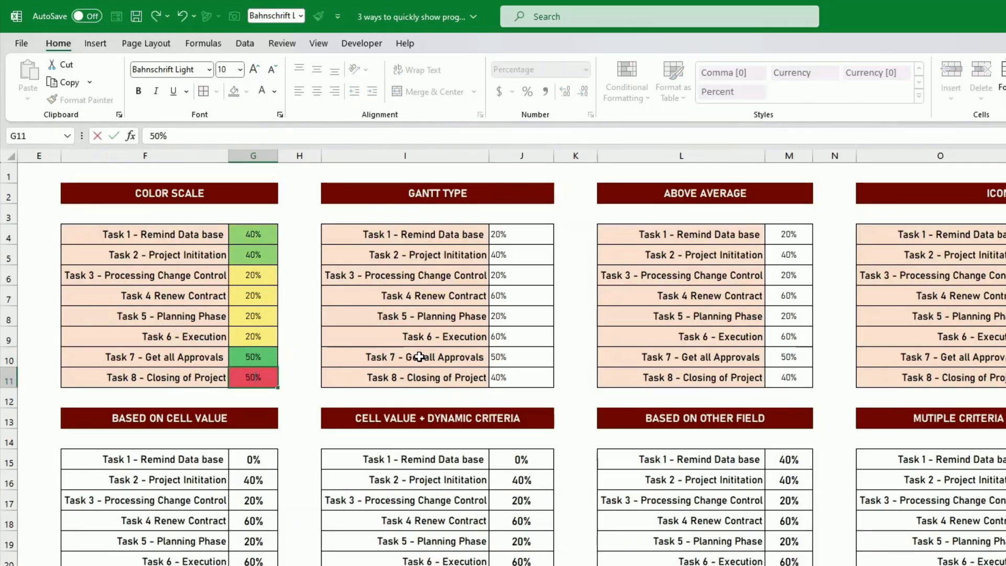
pyautogui.press('Return')
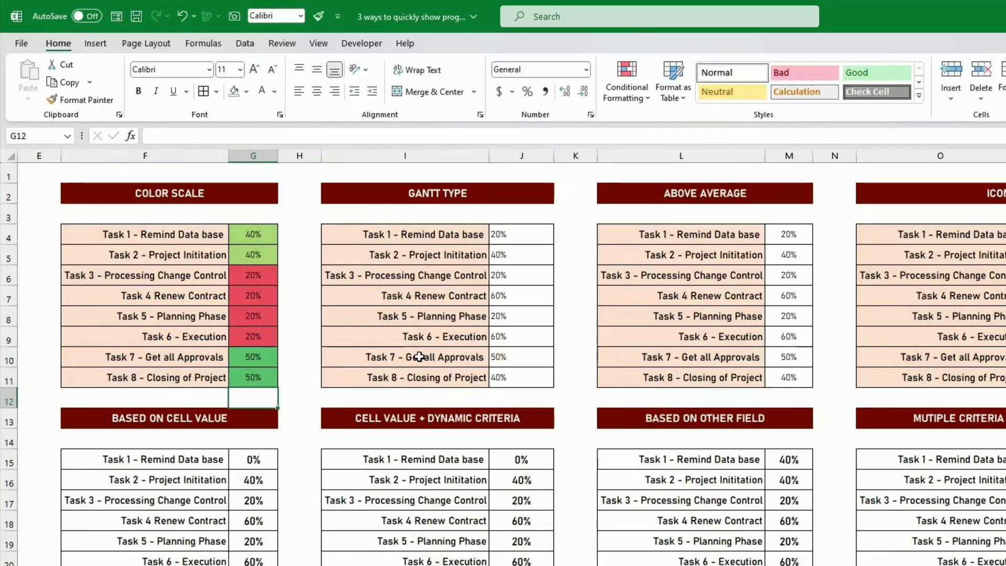
# Edit the graded color scale rule on G4:G11 so its minimum is the number 0.
pyautogui.click(264, 357)
pyautogui.moveTo(264, 356); pyautogui.dragTo(269, 371)
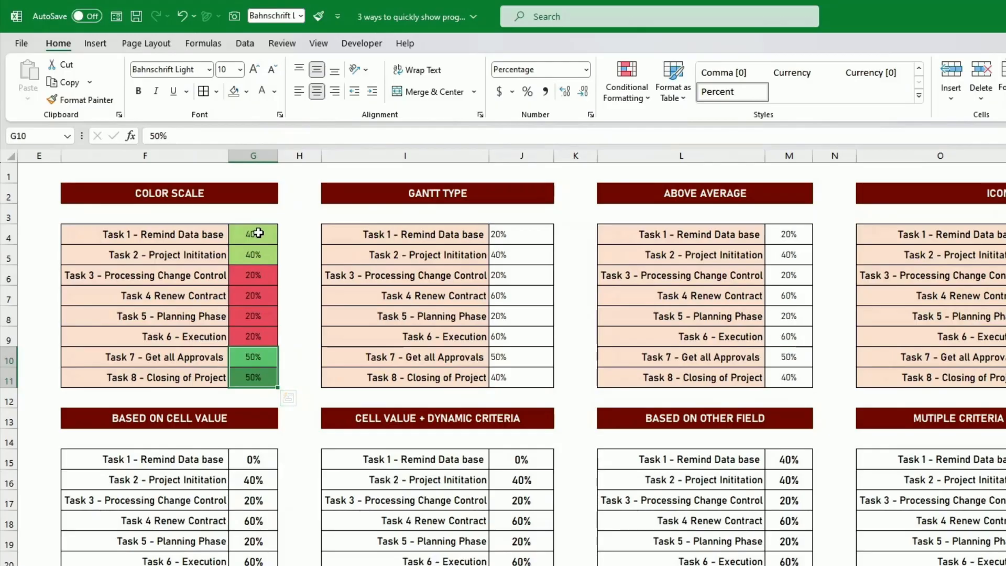
pyautogui.moveTo(253, 231); pyautogui.dragTo(254, 376)
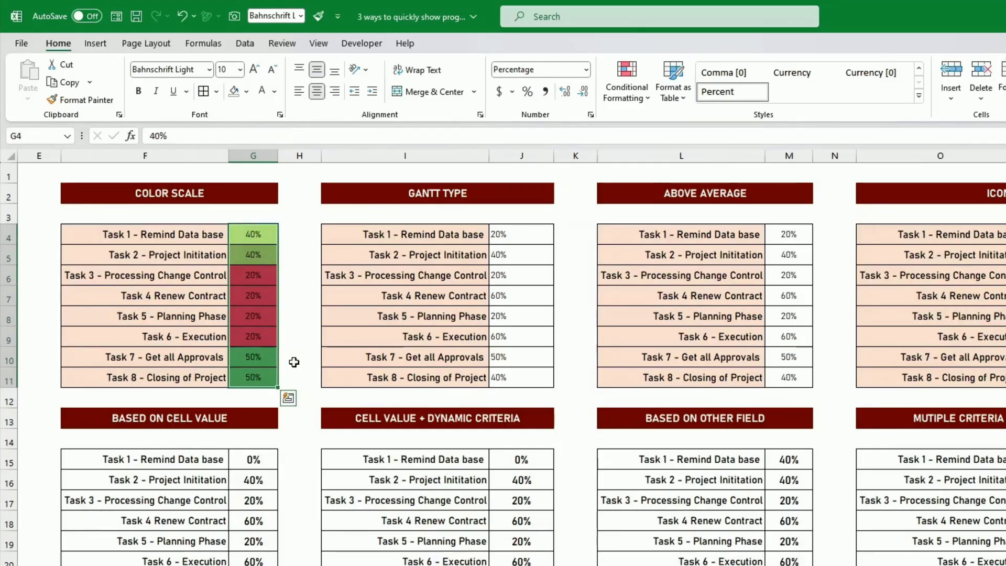
pyautogui.click(637, 94)
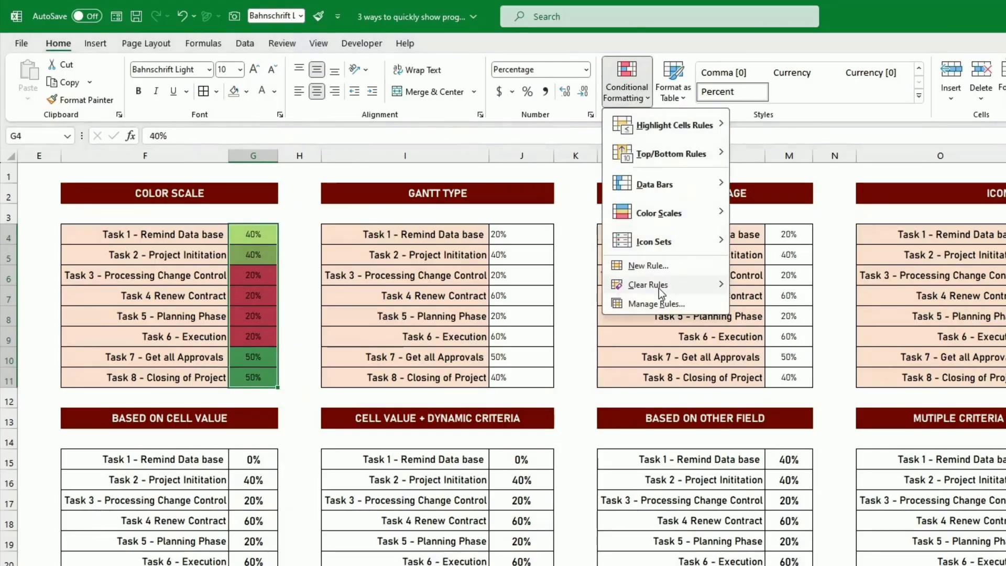
pyautogui.click(660, 302)
pyautogui.click(642, 282)
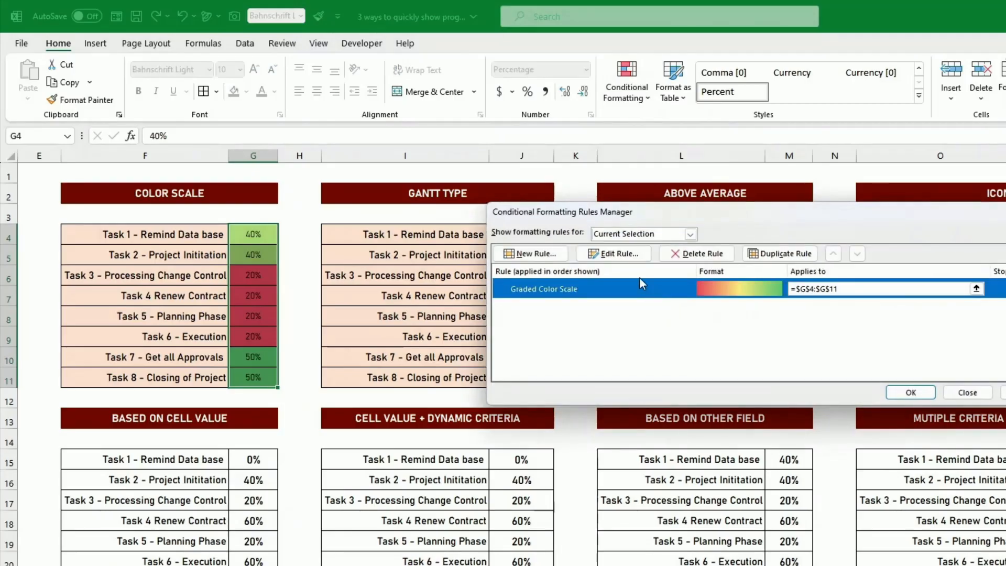
pyautogui.click(626, 255)
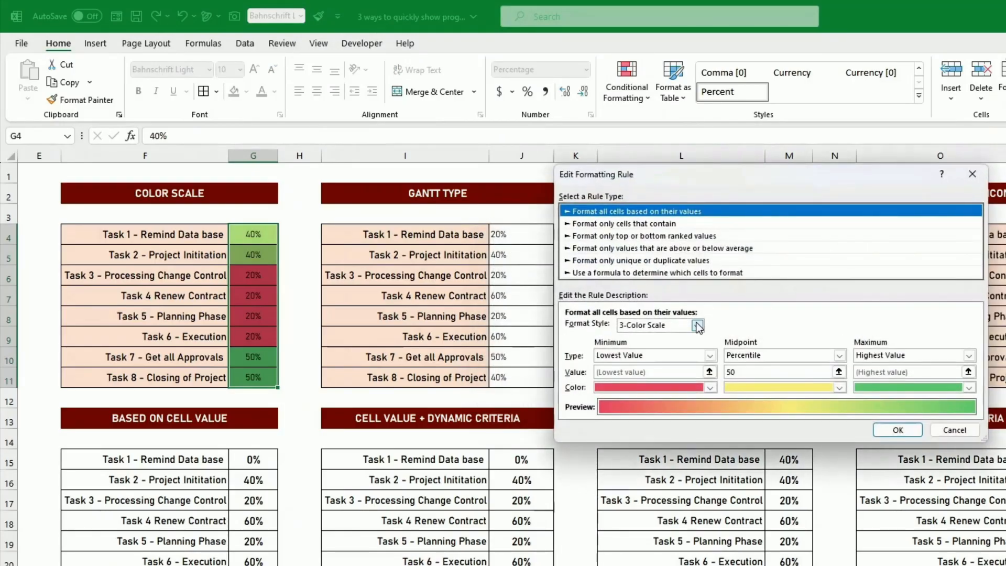
pyautogui.click(700, 357)
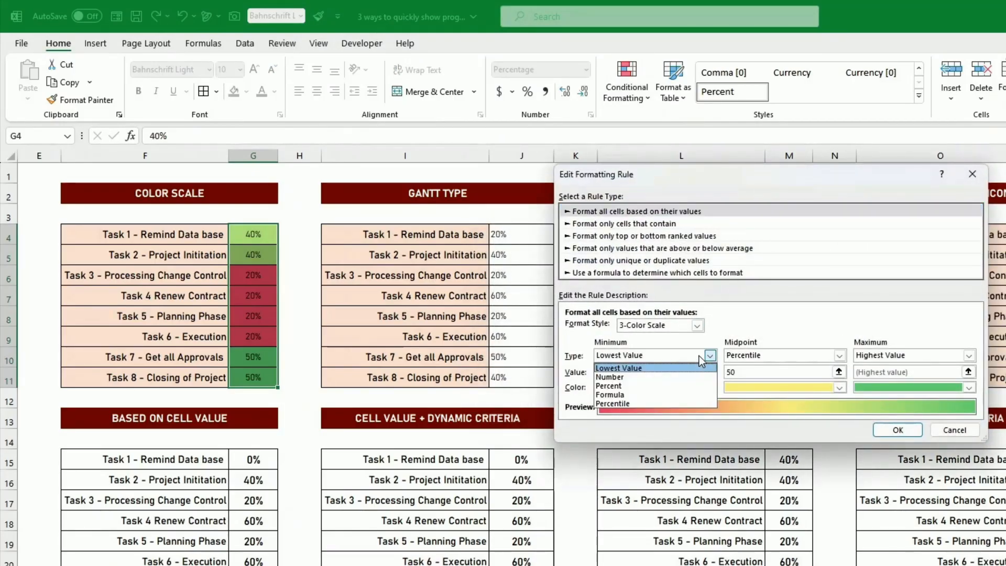
pyautogui.click(618, 377)
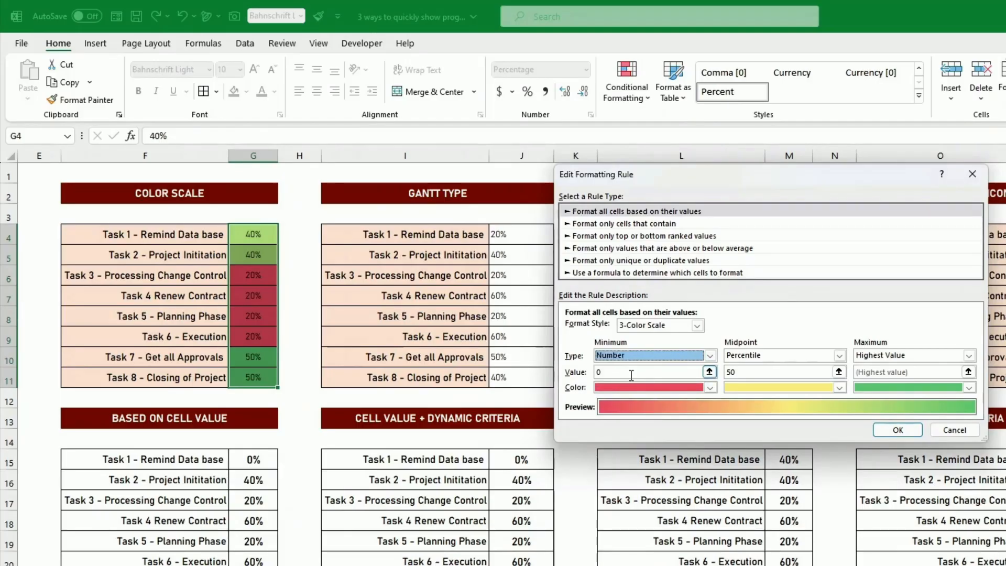
# Set the color scale rule's maximum to the number 1 and apply the edited rule.
pyautogui.click(886, 357)
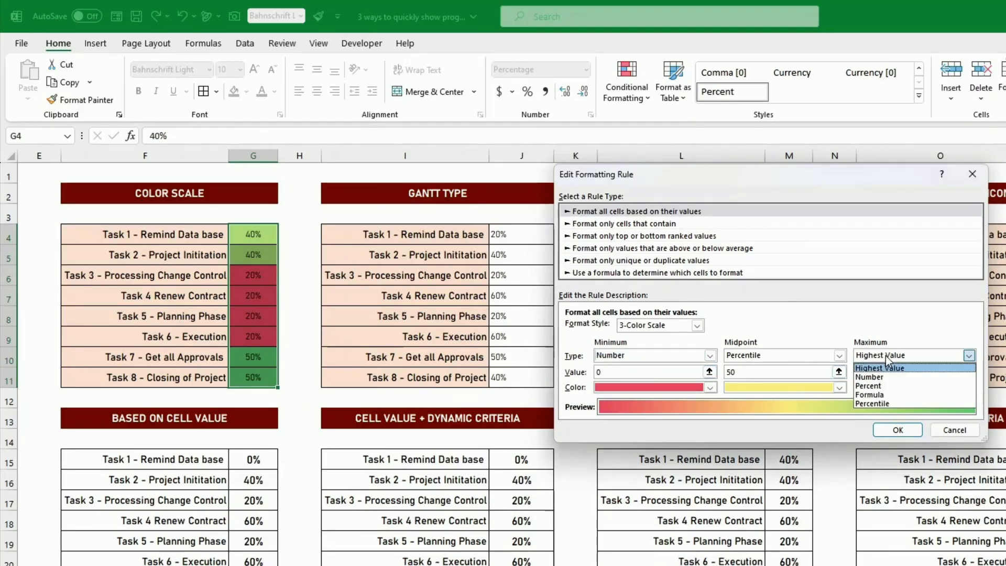
pyautogui.click(886, 377)
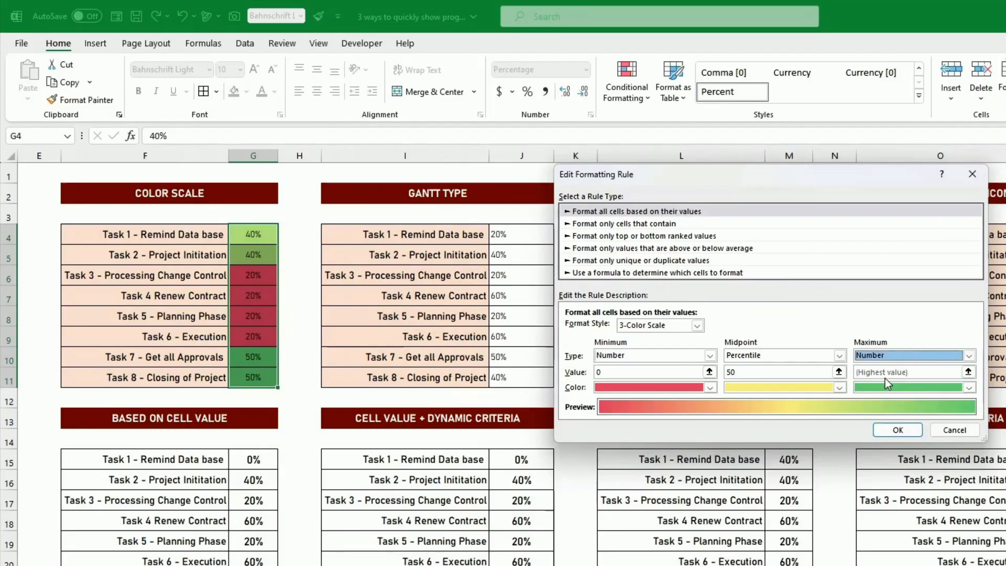
pyautogui.press('Tab')
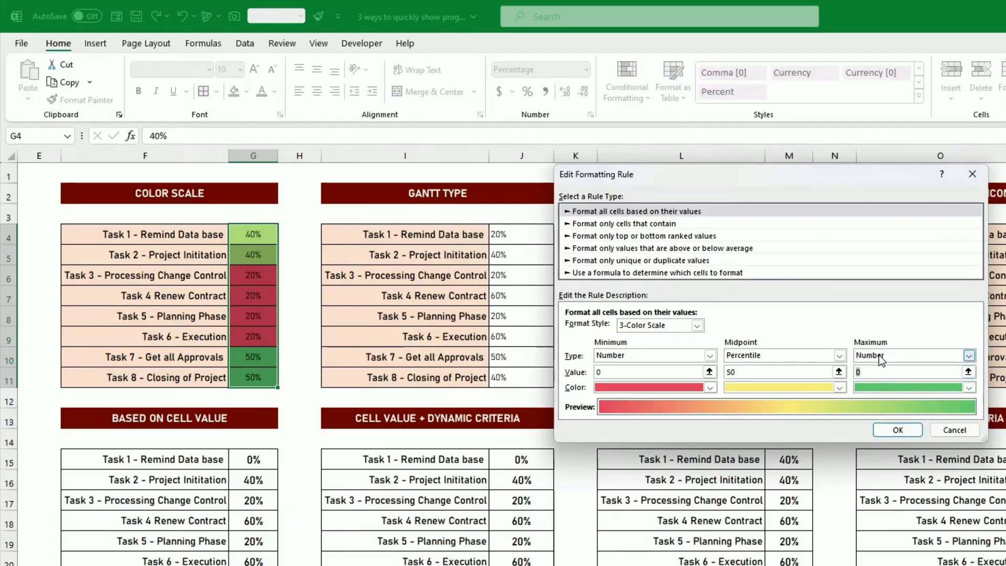
pyautogui.write('1')
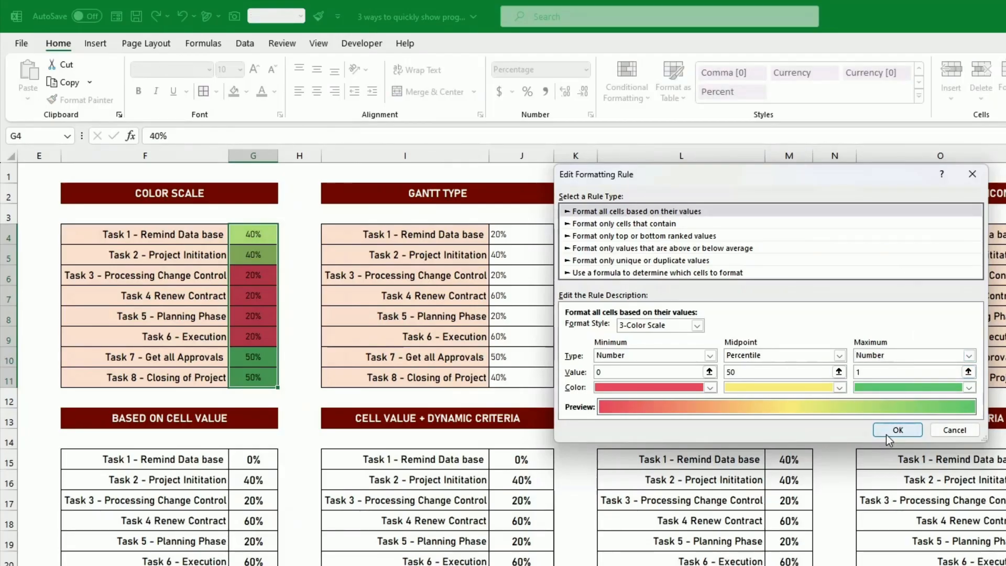
pyautogui.click(888, 434)
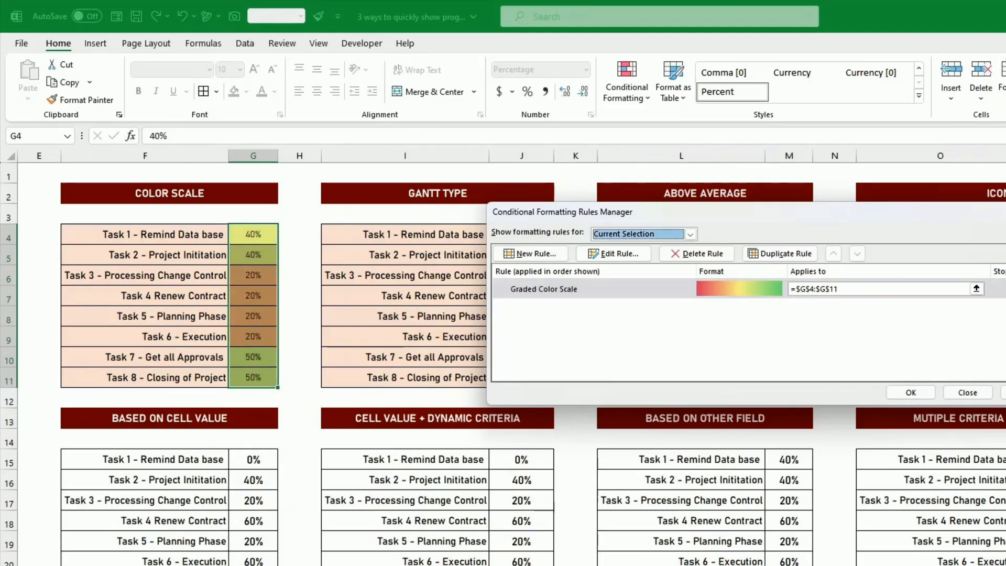
pyautogui.click(910, 392)
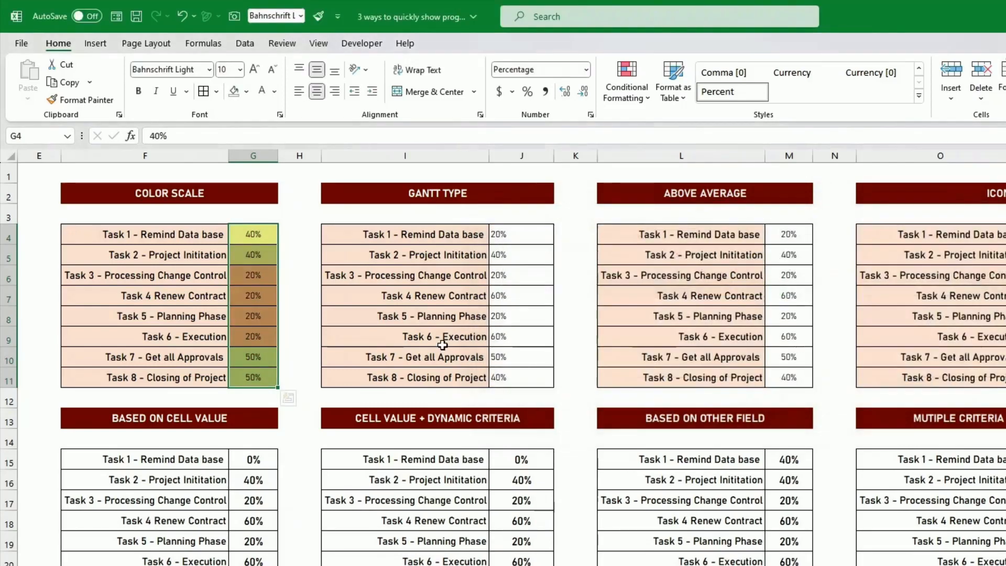
# Set Task 8 to 100% and Task 6 to 0% in the Color Scale table.
pyautogui.click(257, 275)
pyautogui.click(275, 378)
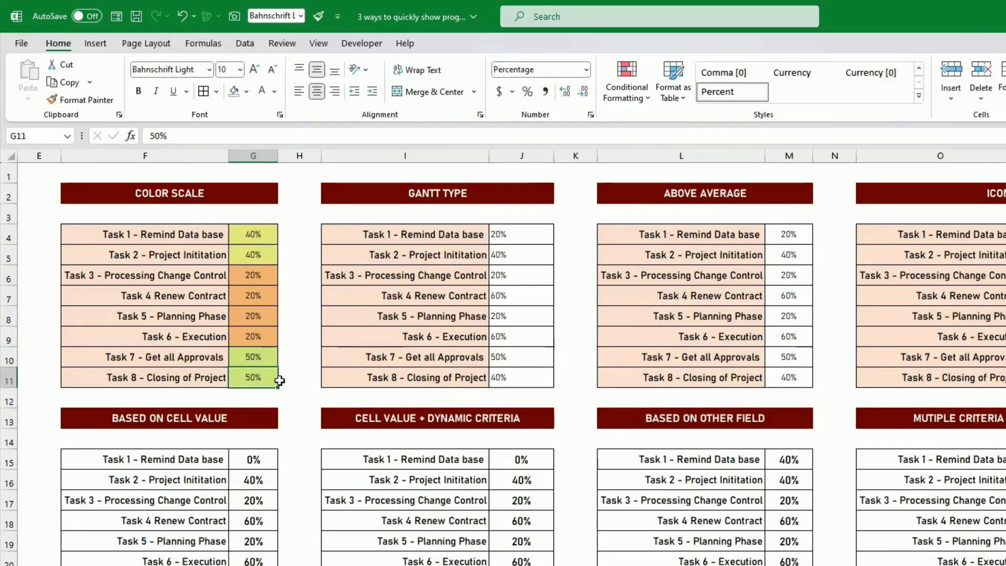
pyautogui.write('100')
pyautogui.hotkey('ctrl', 'Return')
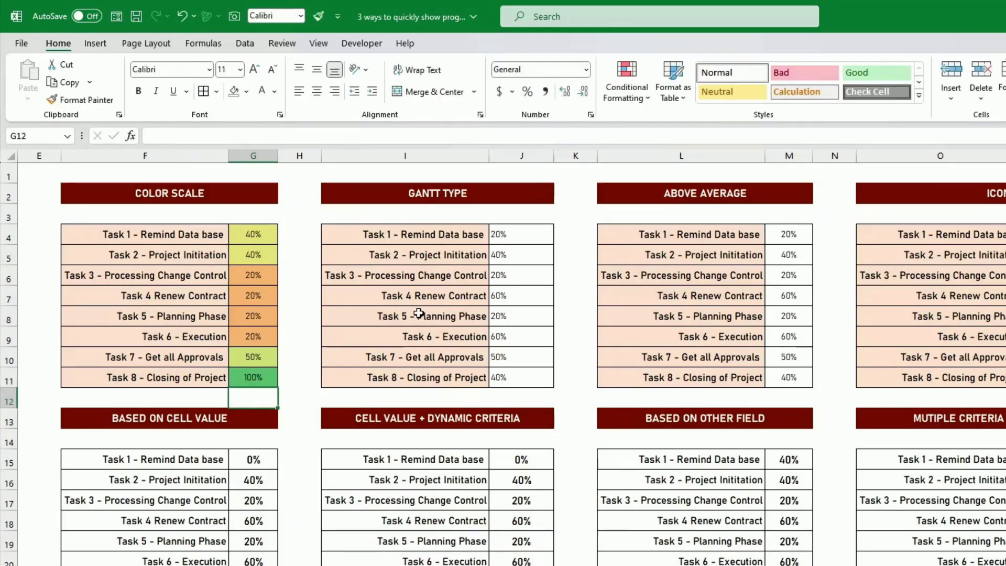
pyautogui.press('Up')
pyautogui.press('Up')
pyautogui.write('0')
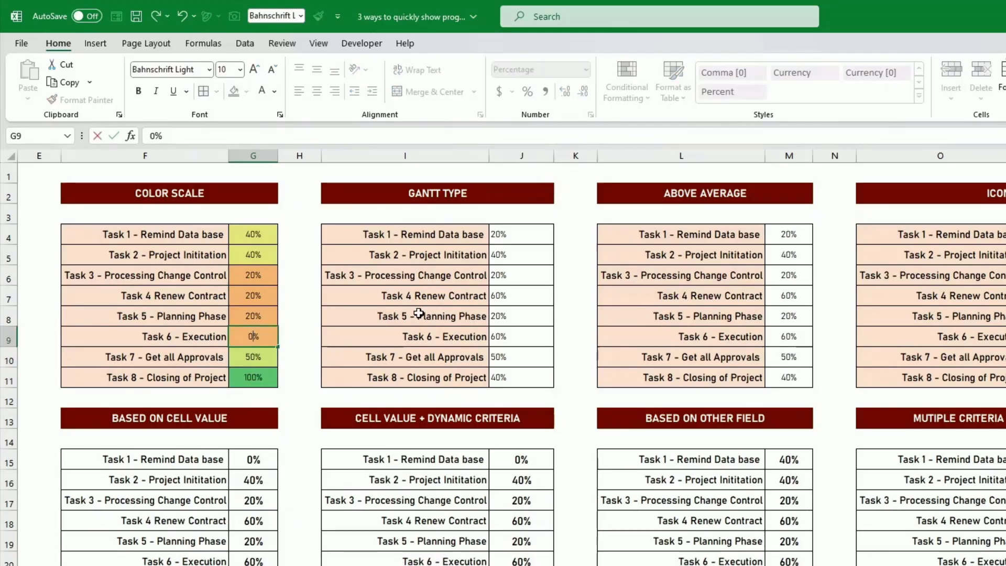
pyautogui.press('Return')
pyautogui.press('Up')
pyautogui.press('Up')
pyautogui.press('Up')
pyautogui.press('Up')
pyautogui.press('Up')
pyautogui.press('Up')
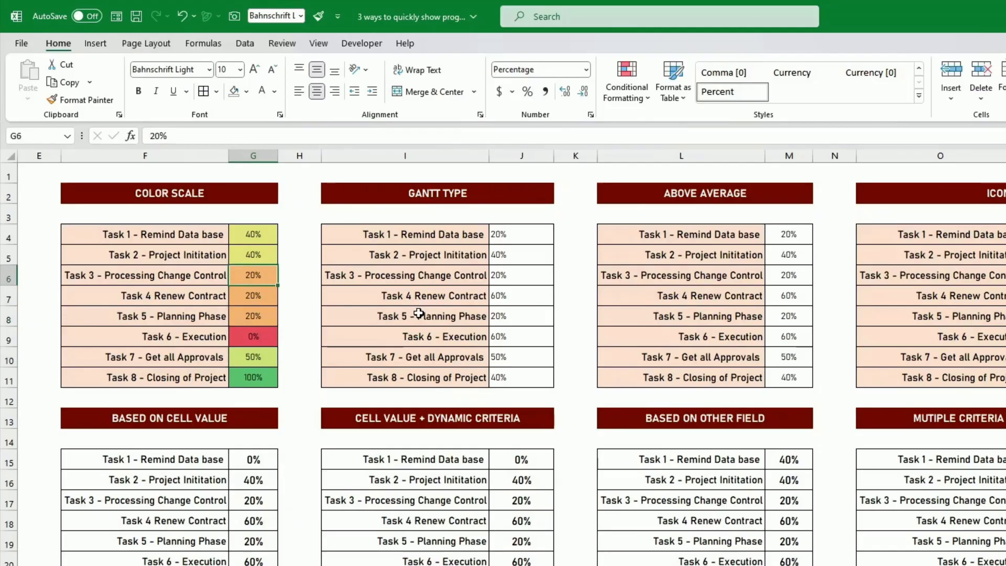
pyautogui.press('Down')
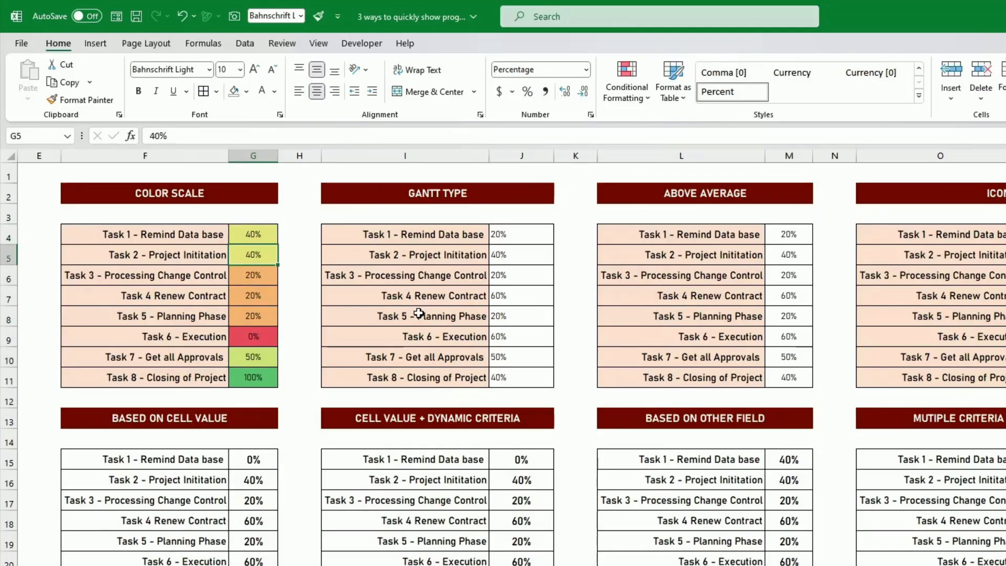
# Widen column J and apply orange solid-fill data bars to the Gantt Type percentages in J4:J11.
pyautogui.click(418, 311)
pyautogui.click(514, 230)
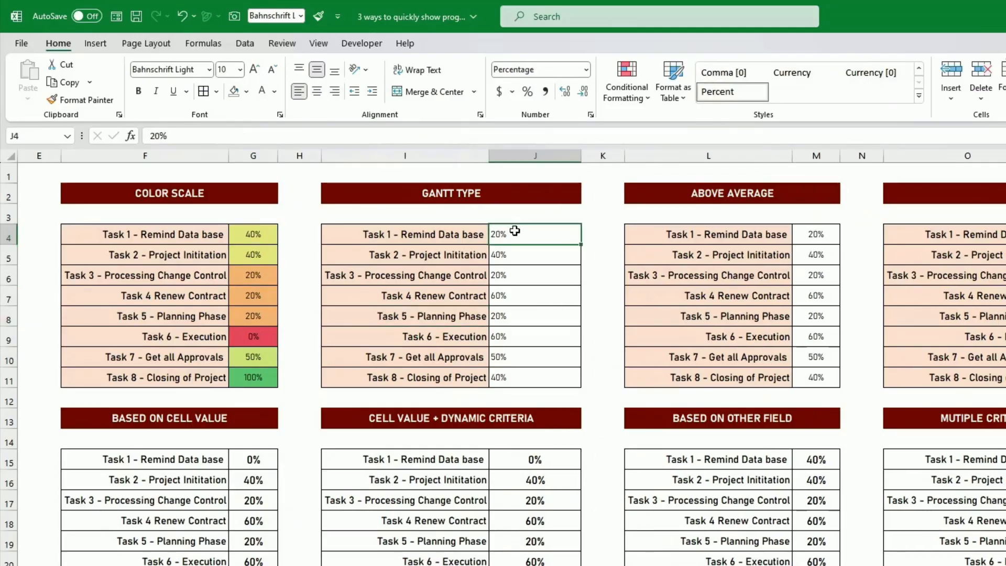
pyautogui.moveTo(519, 233); pyautogui.dragTo(539, 366)
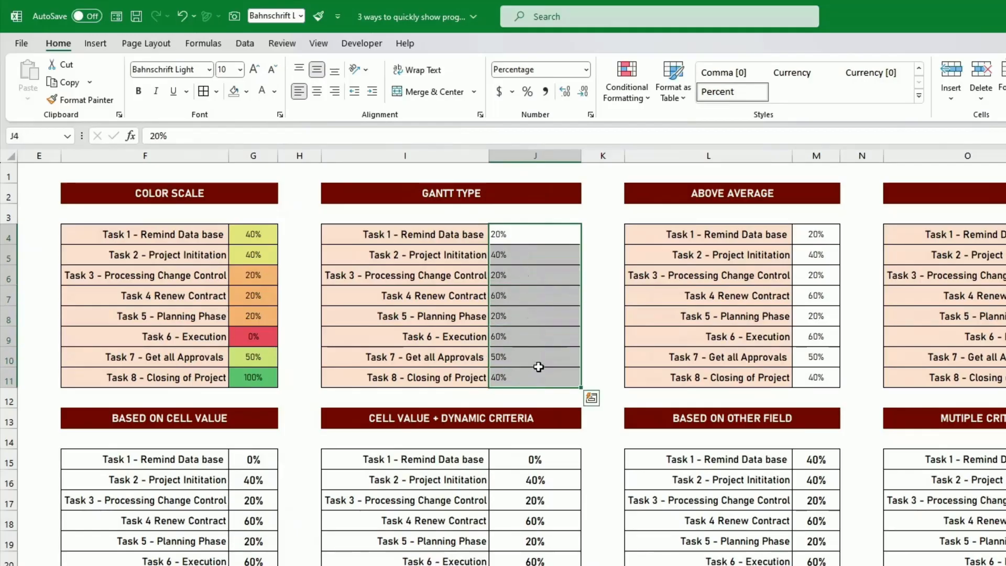
pyautogui.click(631, 102)
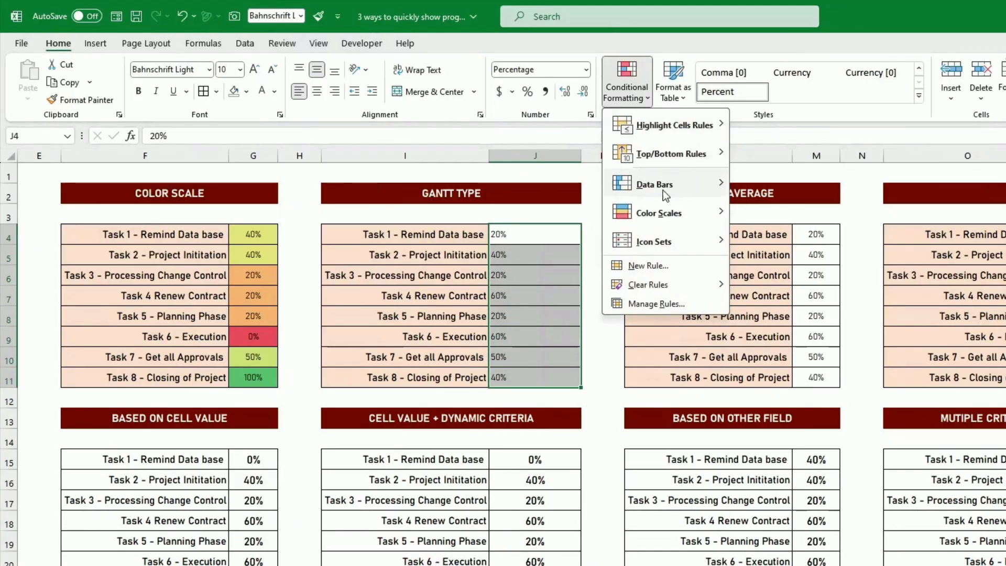
pyautogui.moveTo(655, 184)
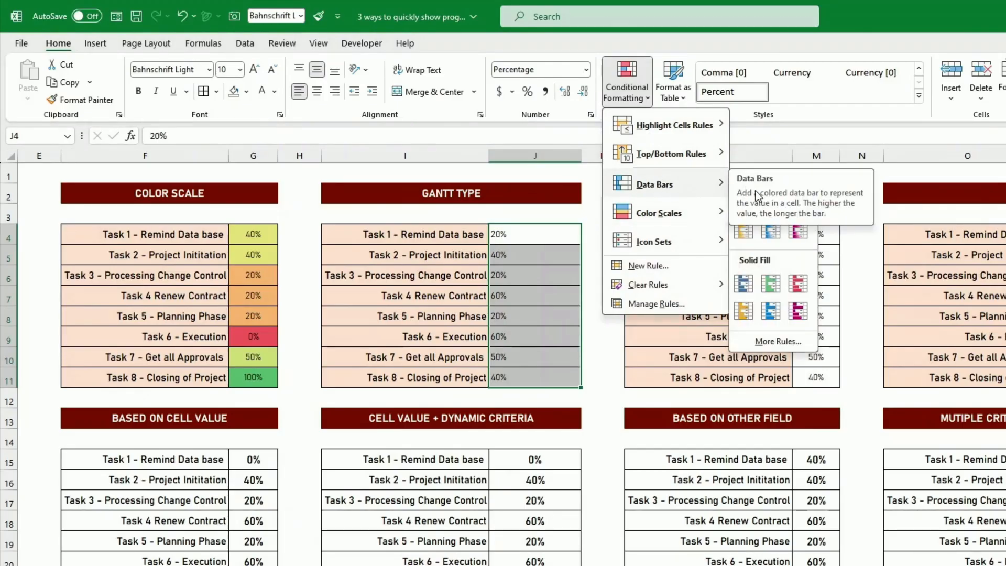
pyautogui.click(743, 311)
pyautogui.click(602, 295)
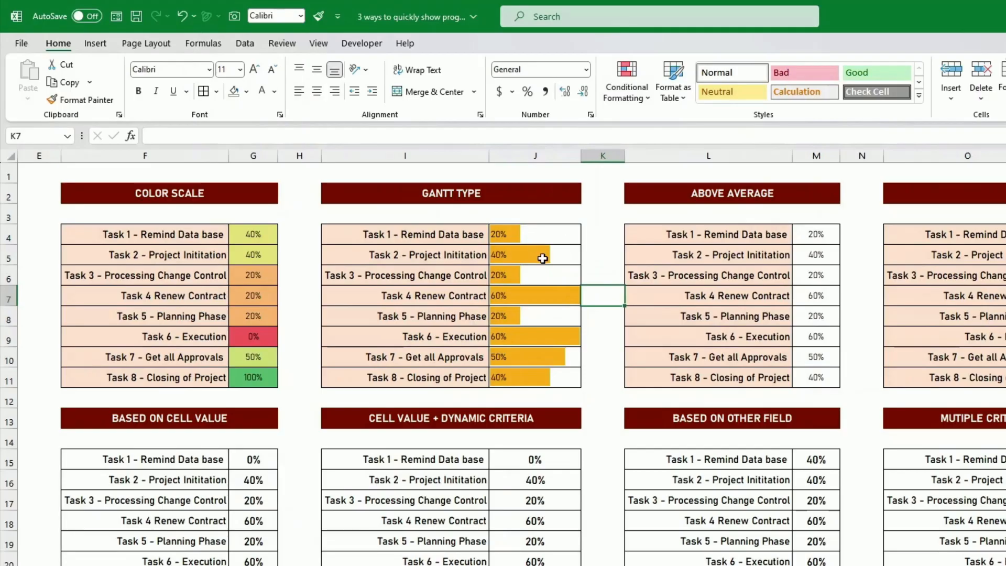
pyautogui.click(532, 295)
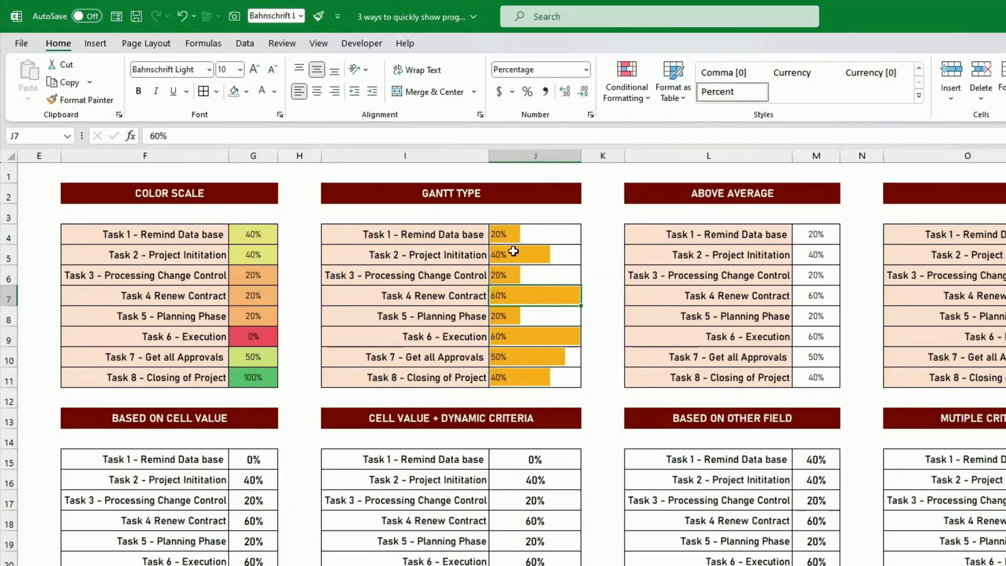
pyautogui.moveTo(532, 234); pyautogui.dragTo(535, 281)
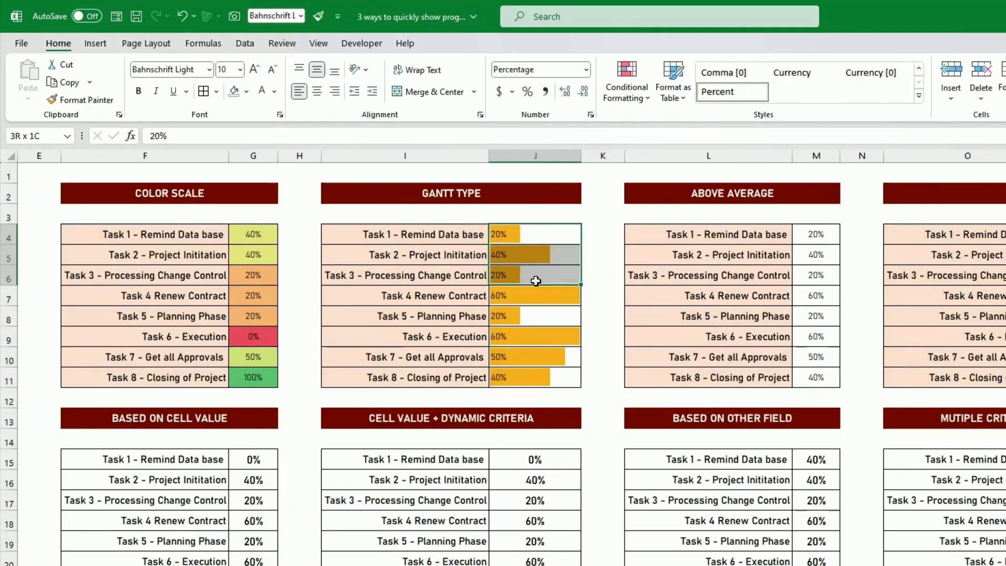
pyautogui.click(515, 294)
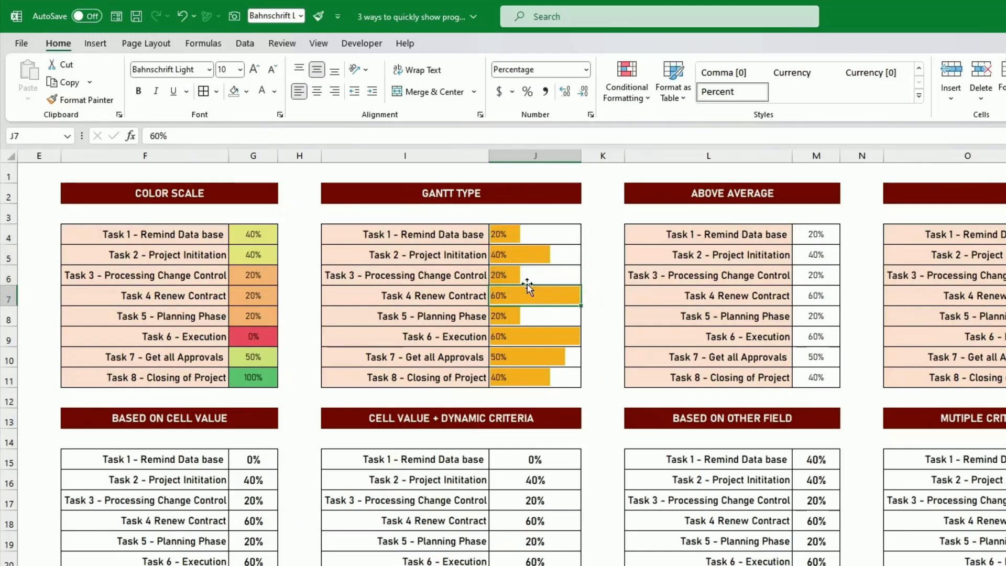
# Edit the data bar rule on the Gantt Type percentages in J4:J11 so its minimum is the number 0.
pyautogui.moveTo(546, 234); pyautogui.dragTo(579, 381)
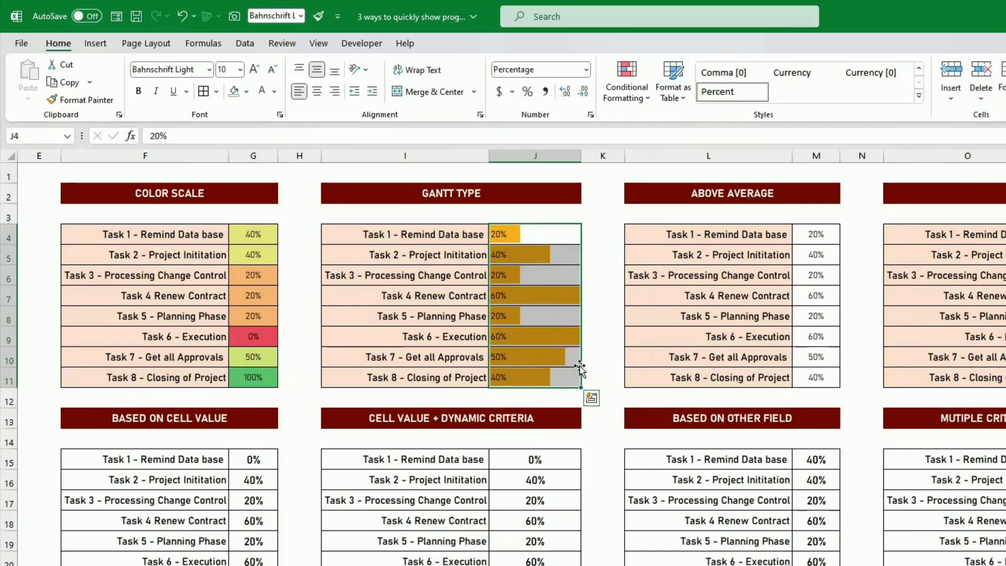
pyautogui.click(631, 99)
pyautogui.click(656, 304)
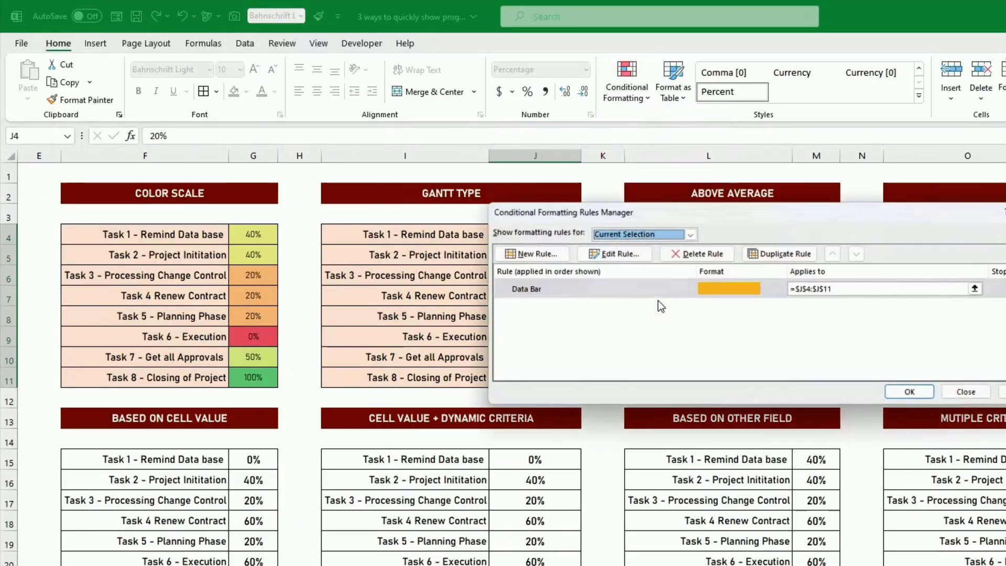
pyautogui.click(686, 288)
pyautogui.click(623, 255)
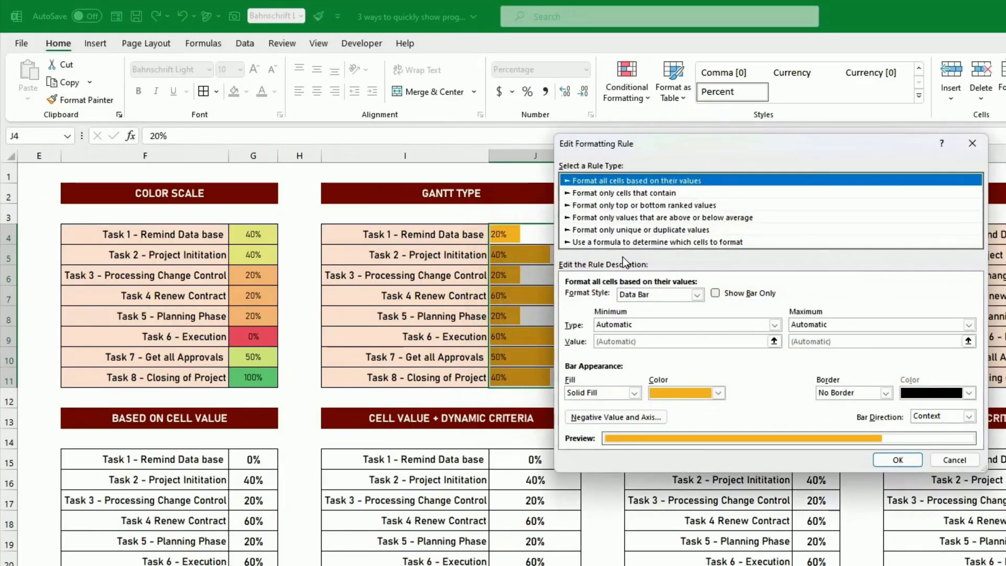
pyautogui.click(638, 324)
pyautogui.click(632, 346)
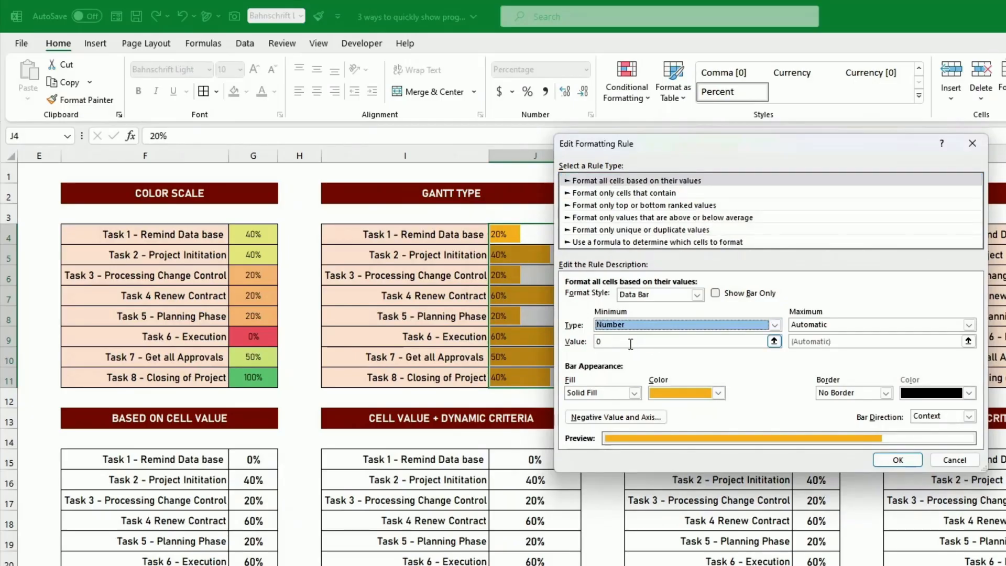
# Set the data bar rule's maximum to the number 1 and apply the edited rule.
pyautogui.click(838, 324)
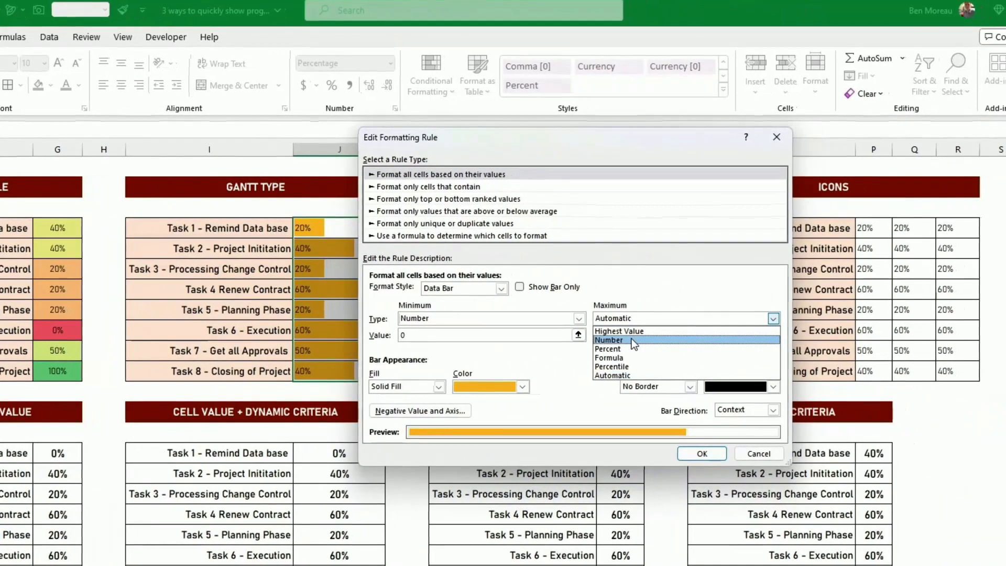
pyautogui.click(747, 342)
pyautogui.click(748, 342)
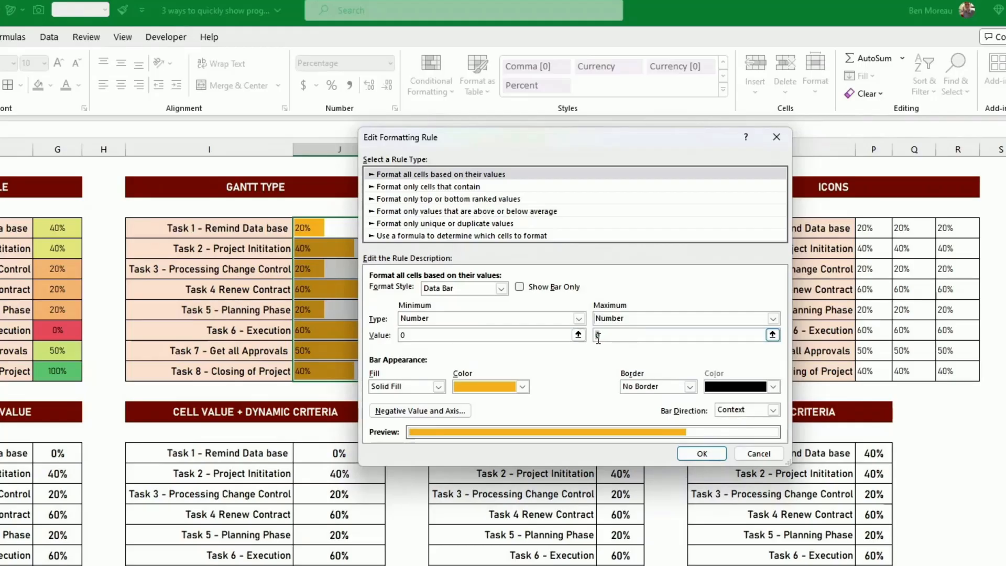
pyautogui.write('1')
pyautogui.click(702, 459)
pyautogui.click(828, 386)
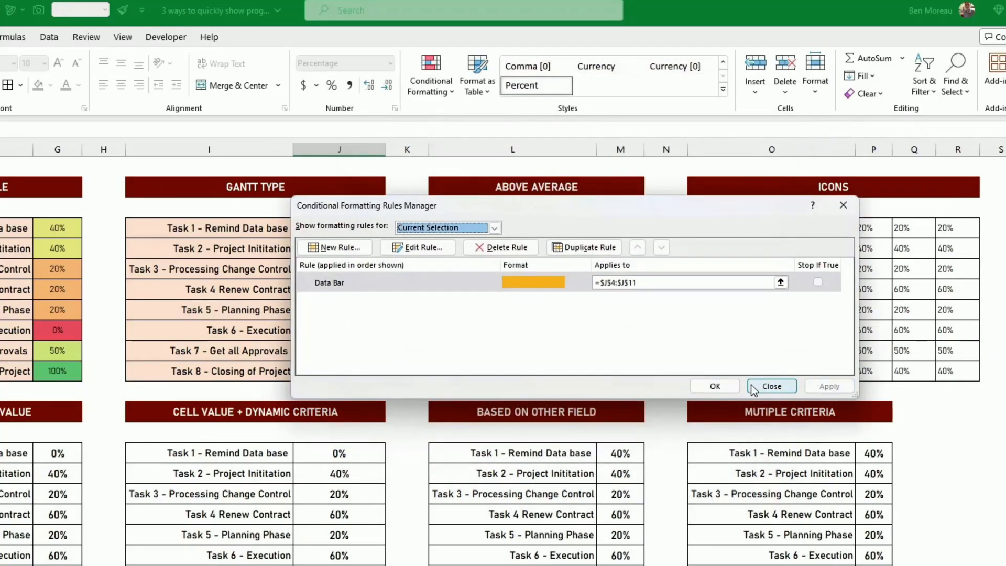
pyautogui.click(714, 386)
pyautogui.click(714, 392)
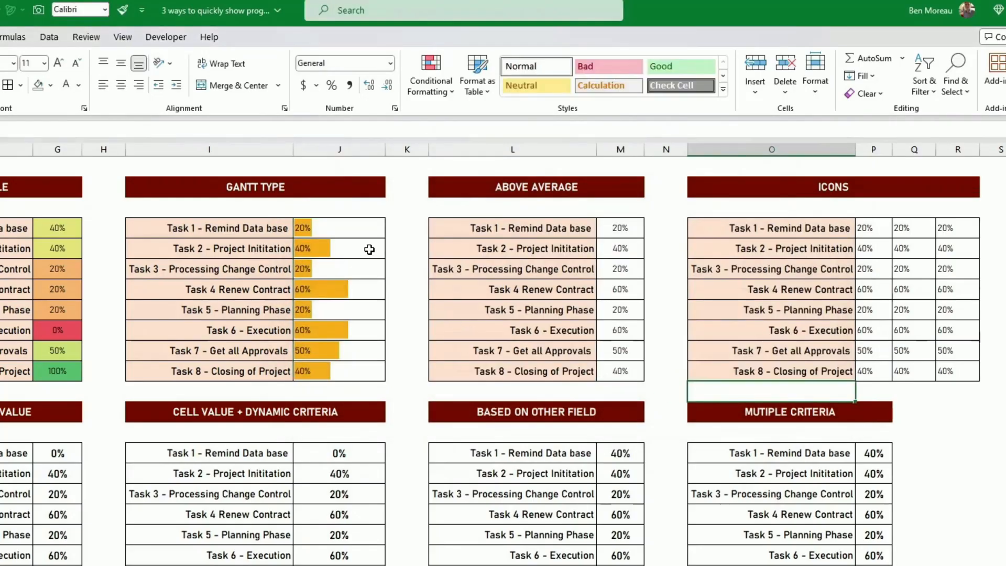
# Highlight the above-average percentages in M4:M11 of the Above Average table with Green Fill with Dark Green Text.
pyautogui.click(625, 234)
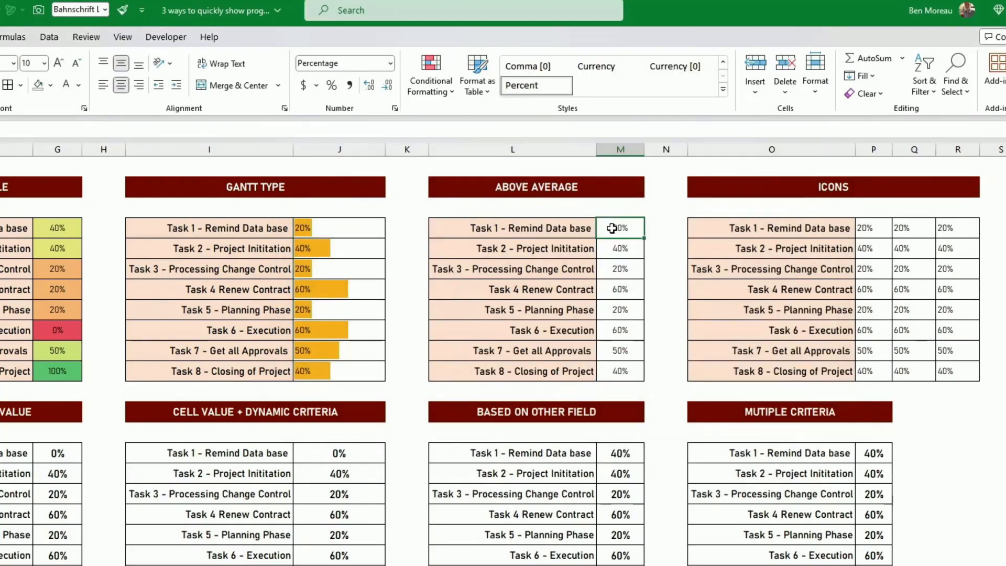
pyautogui.moveTo(616, 229); pyautogui.dragTo(620, 369)
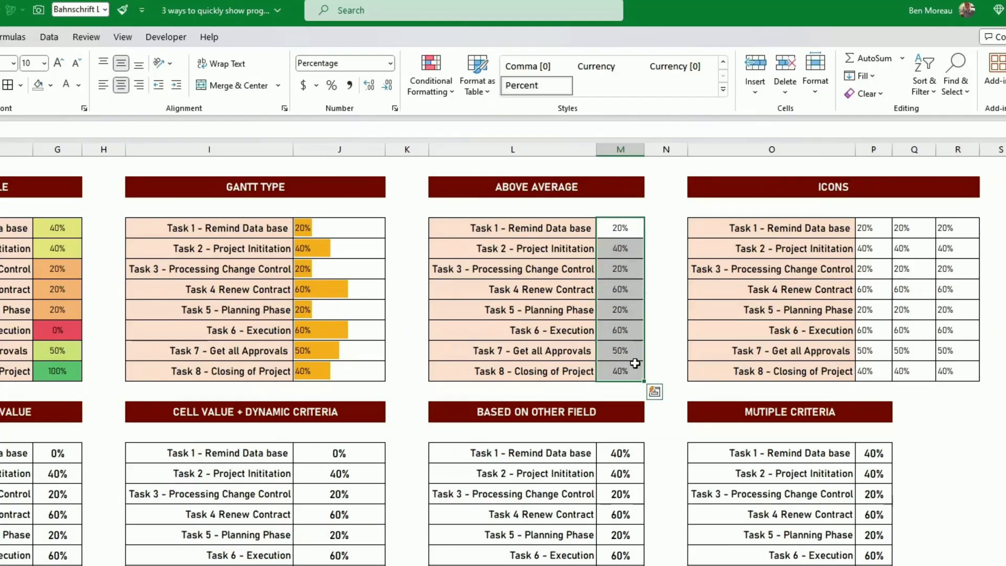
pyautogui.click(431, 92)
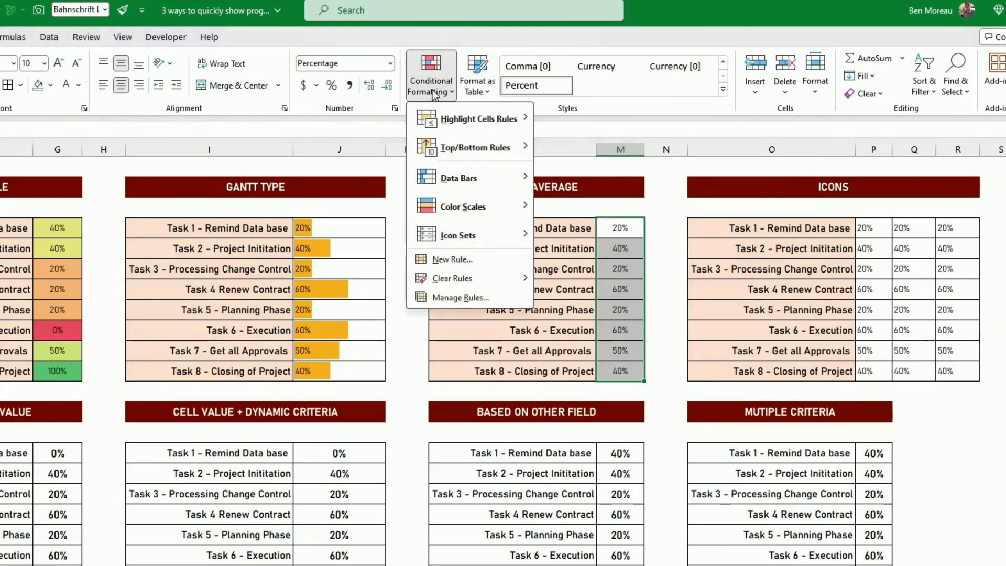
pyautogui.moveTo(466, 126)
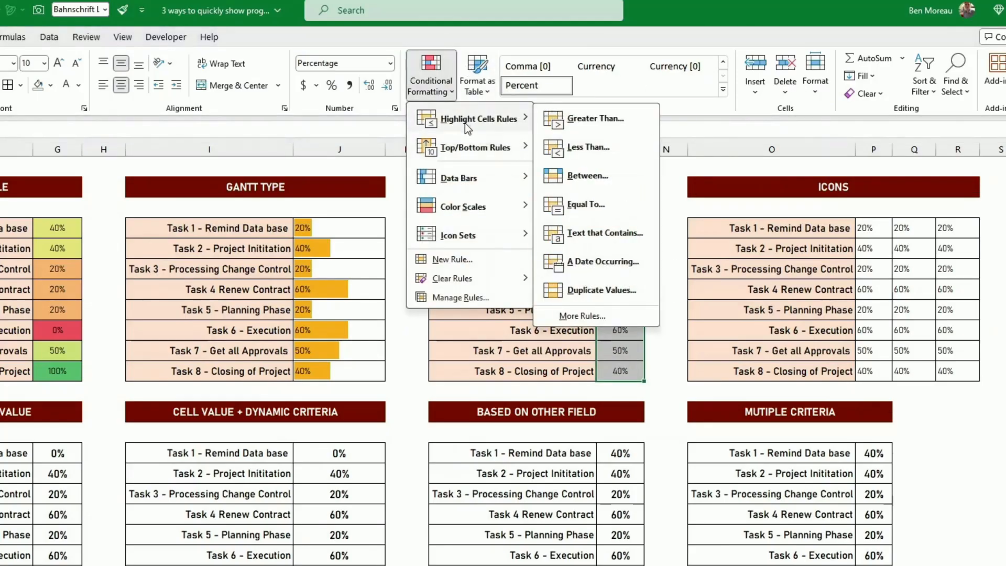
pyautogui.moveTo(475, 150)
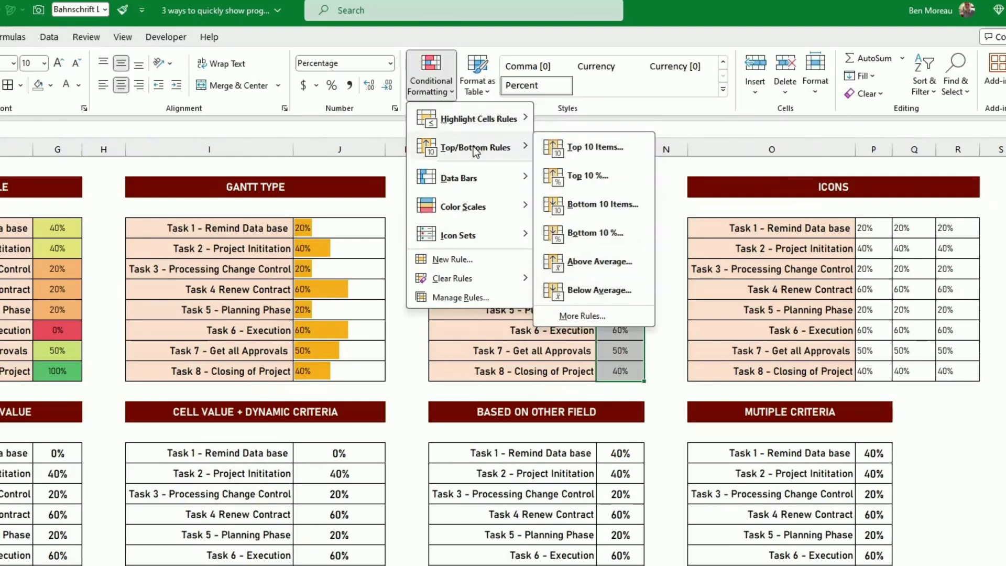
pyautogui.click(577, 261)
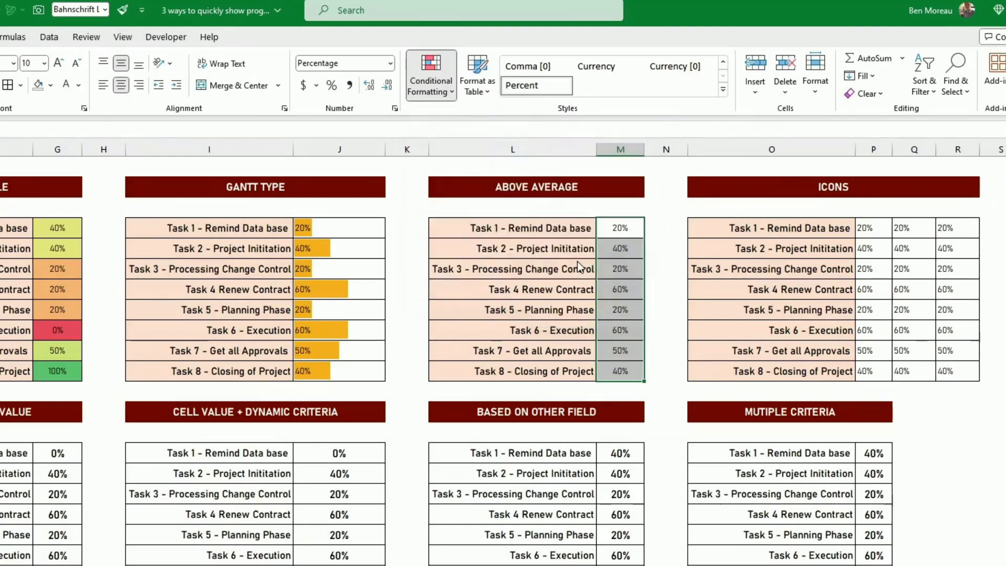
pyautogui.click(619, 288)
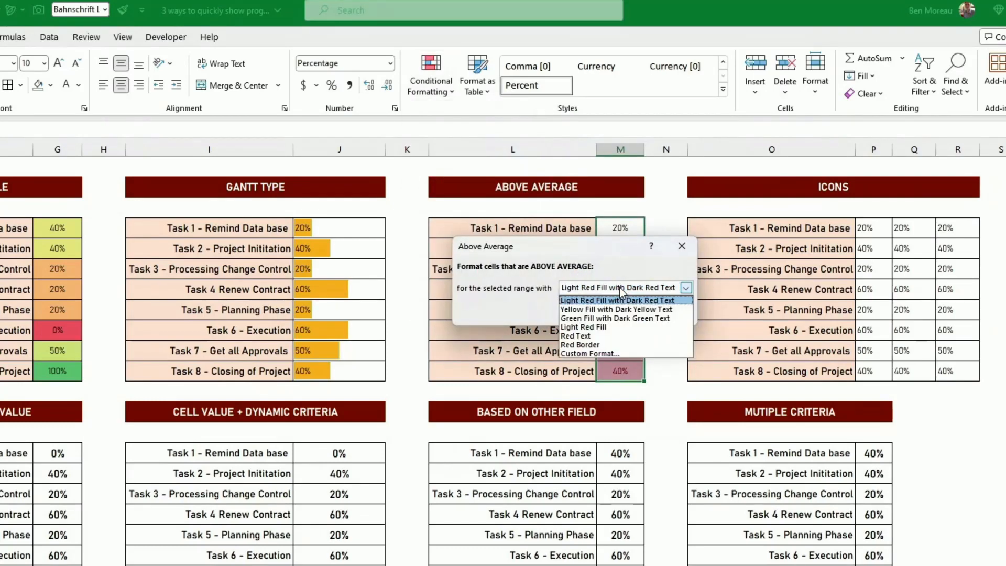
pyautogui.click(614, 318)
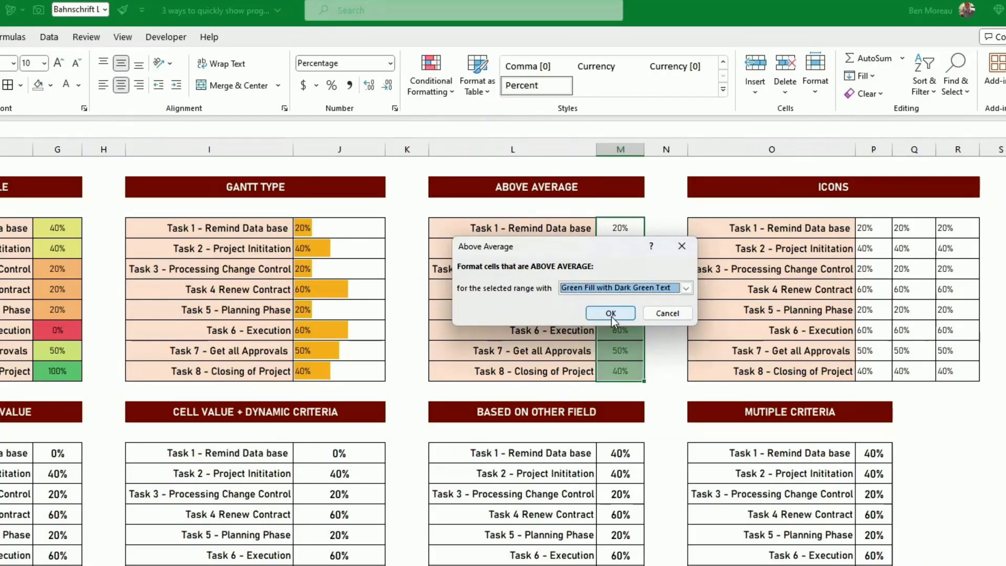
pyautogui.click(615, 313)
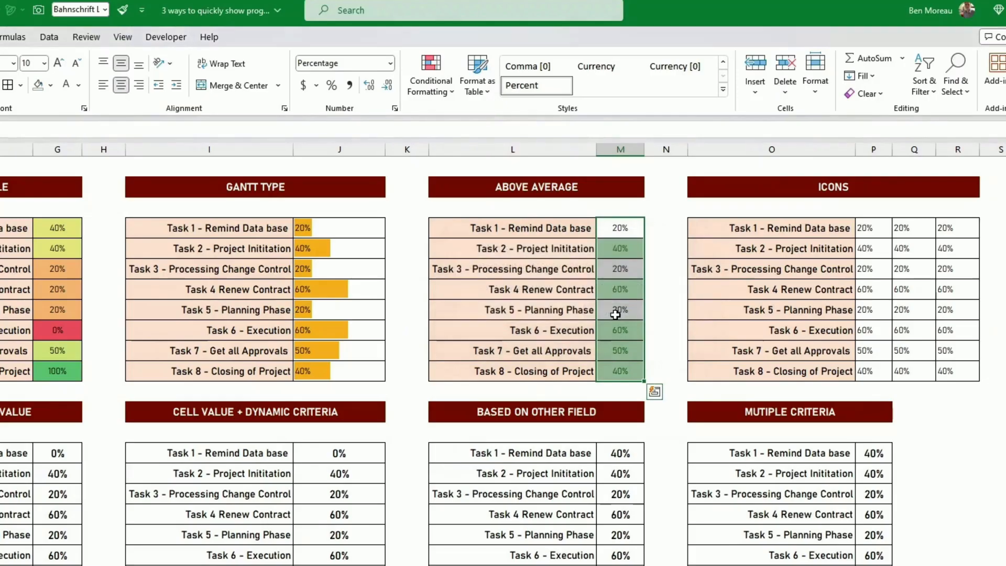
pyautogui.click(619, 314)
pyautogui.click(661, 336)
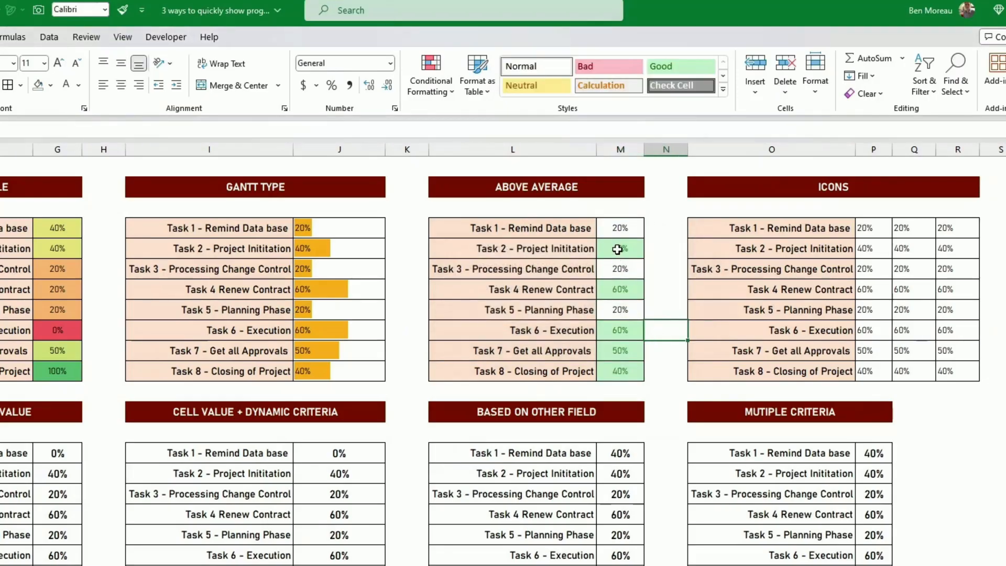
# Fill the Above Average percentages in M4:M11 with the same light orange background as the task names.
pyautogui.moveTo(614, 228); pyautogui.dragTo(617, 371)
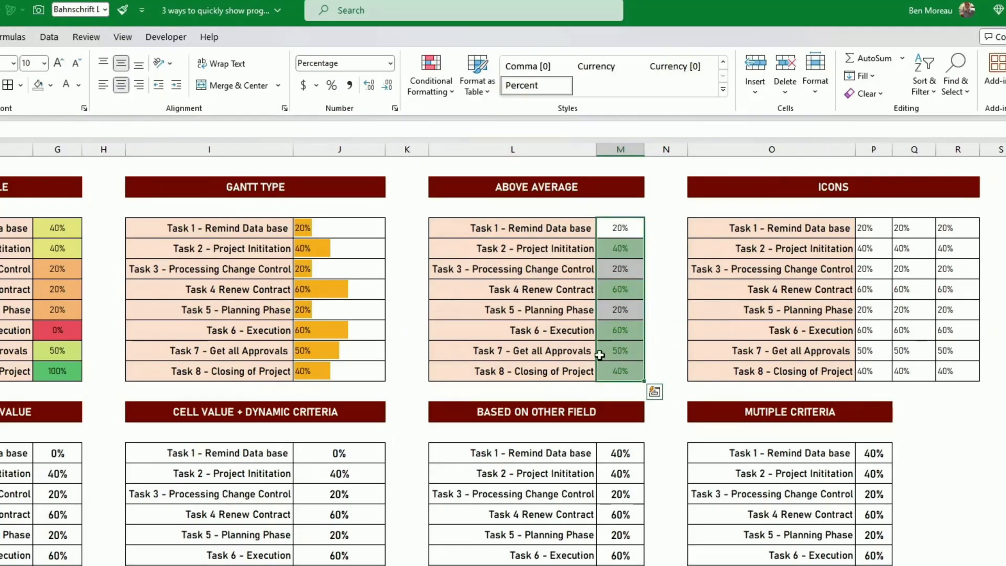
pyautogui.click(50, 85)
pyautogui.click(125, 139)
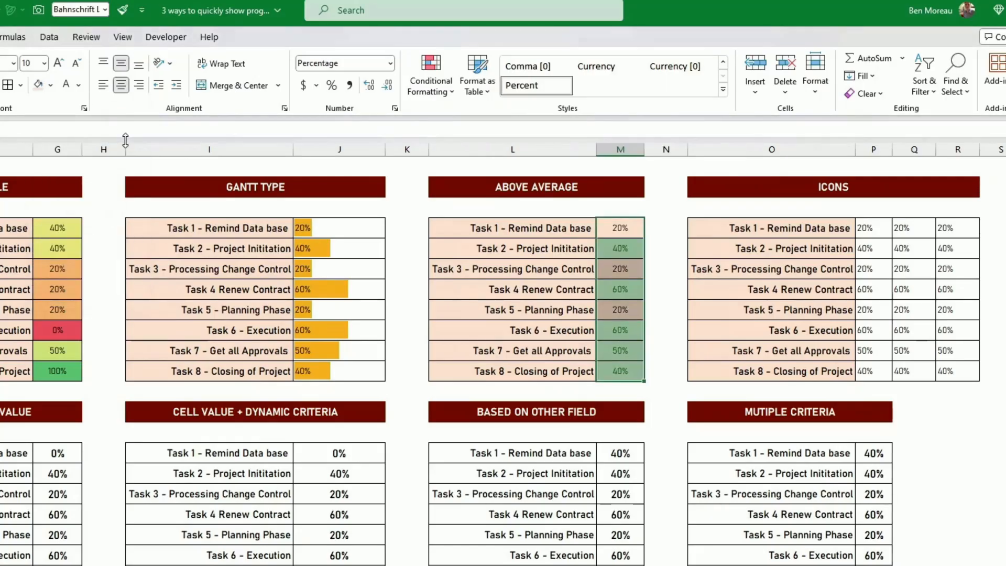
pyautogui.click(450, 292)
pyautogui.click(786, 350)
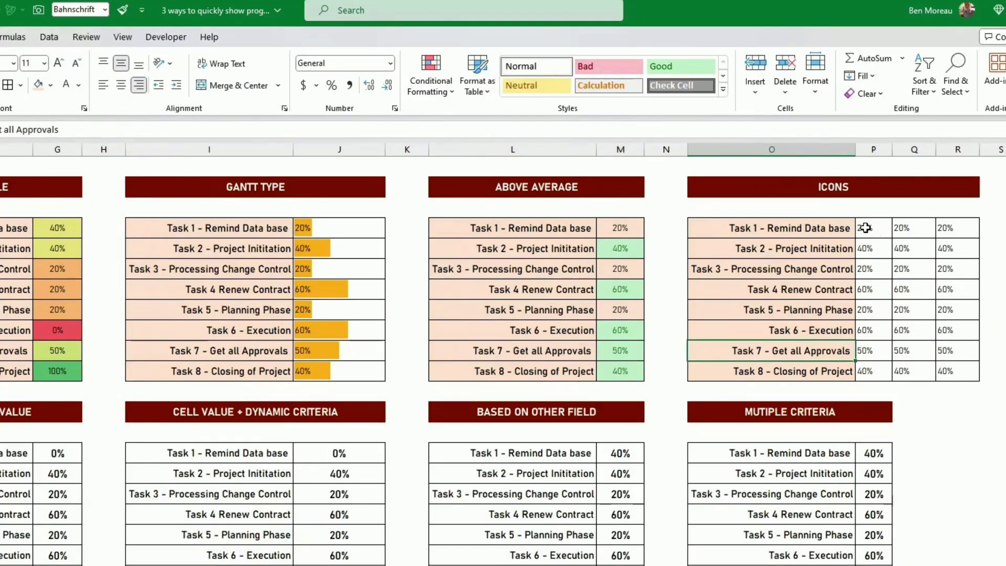
# Apply the green, yellow and red circle icon set to the first percentage column, P4:P11, of the Icons table.
pyautogui.moveTo(869, 228); pyautogui.dragTo(883, 372)
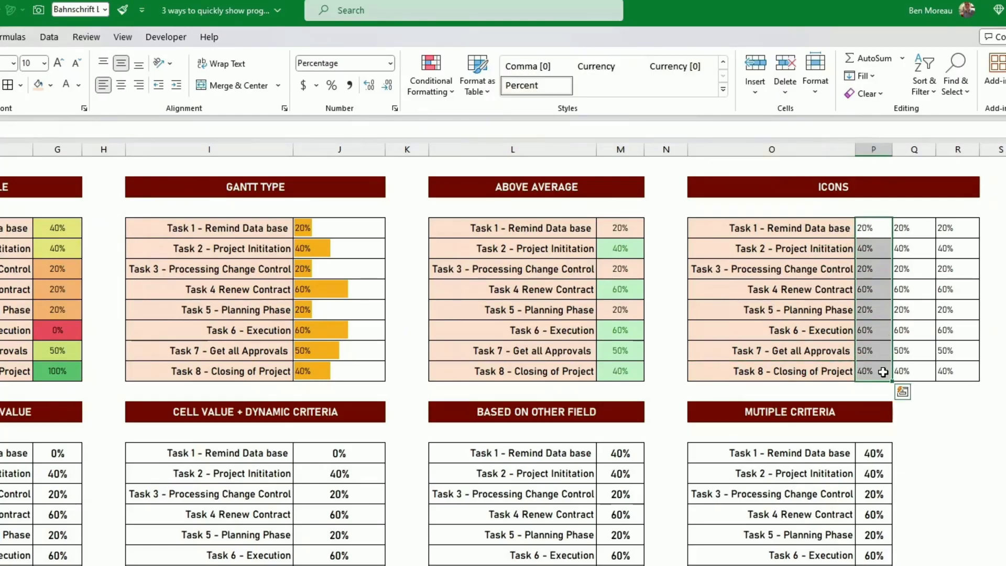
pyautogui.click(442, 95)
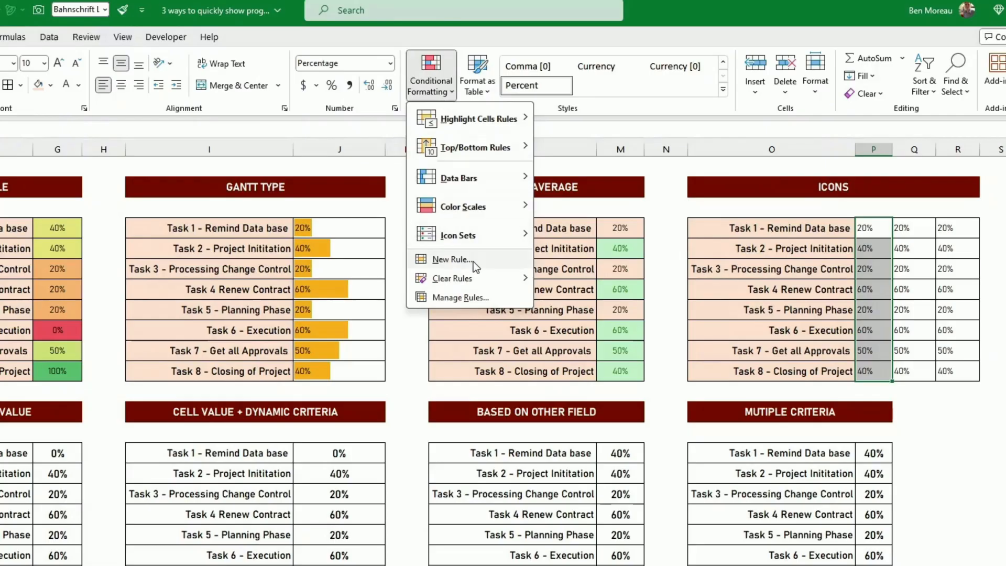
pyautogui.moveTo(471, 235)
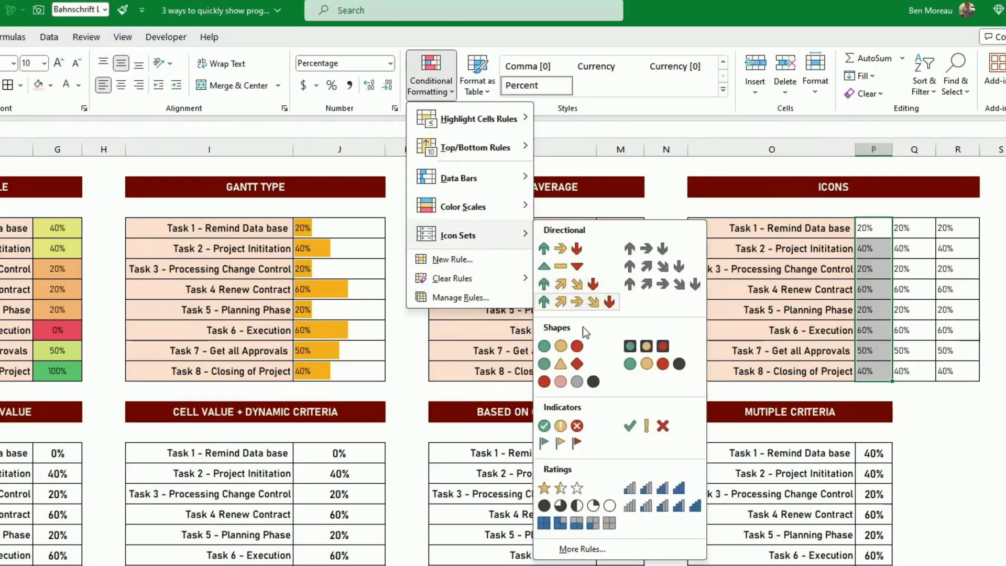
pyautogui.click(560, 346)
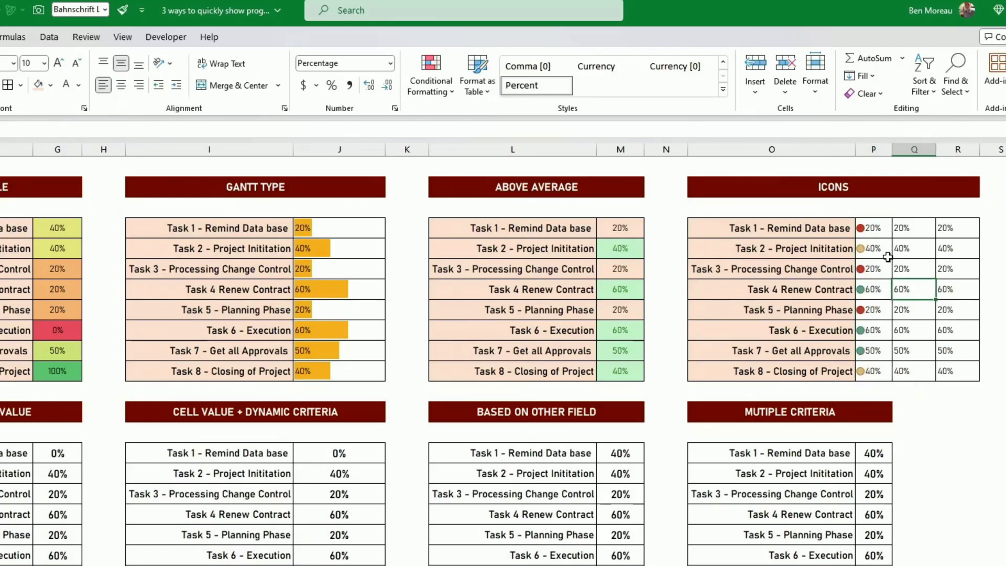
# Edit the icon set rule on P4:P11 to show the icons only, and reselect those cells.
pyautogui.moveTo(869, 227); pyautogui.dragTo(873, 366)
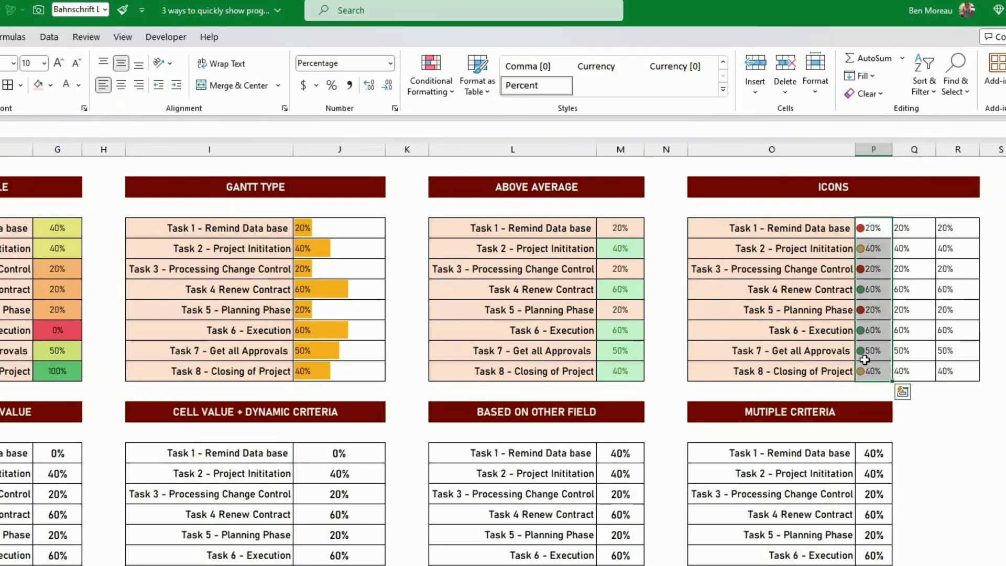
pyautogui.click(428, 91)
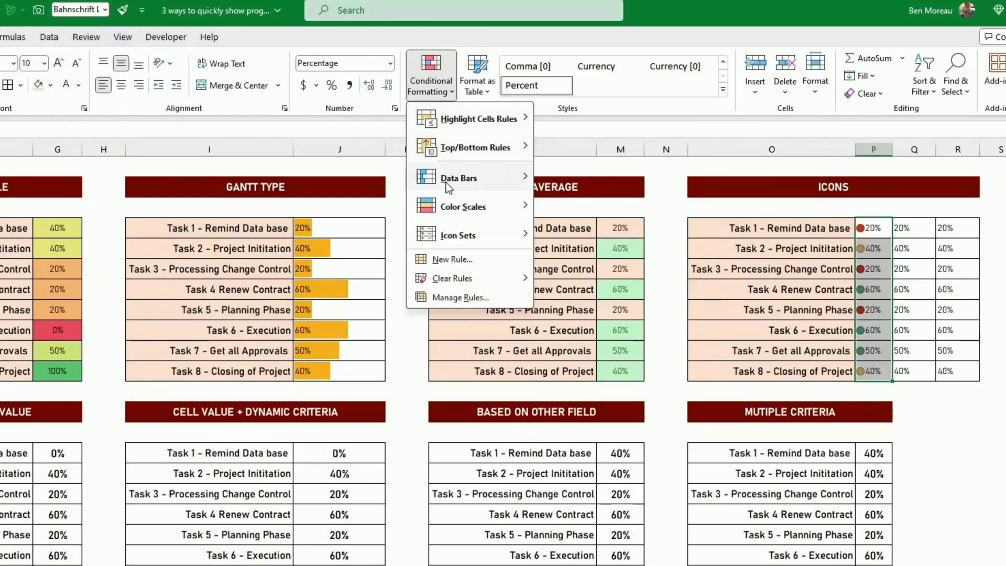
pyautogui.click(454, 295)
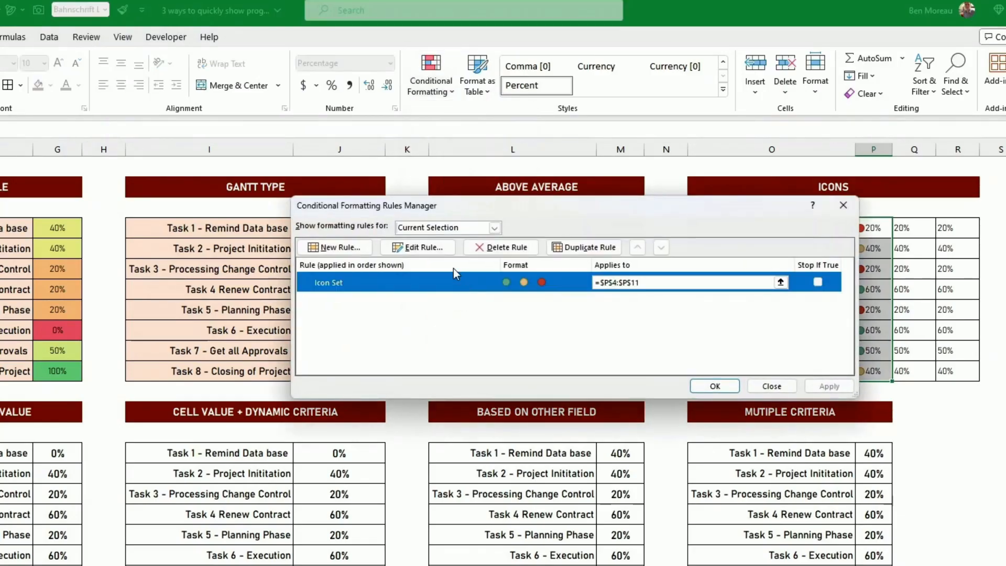
pyautogui.click(431, 250)
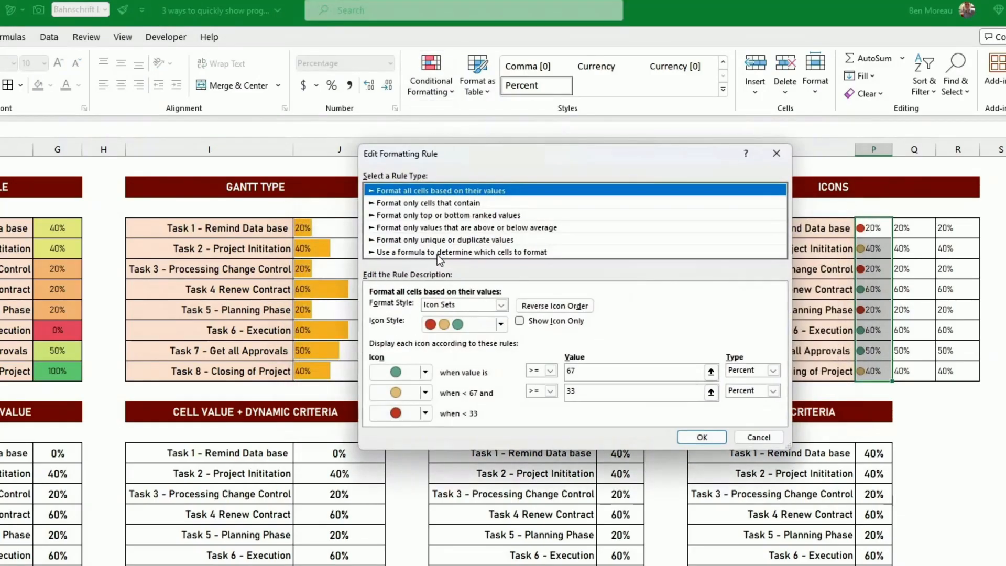
pyautogui.click(520, 321)
pyautogui.click(701, 437)
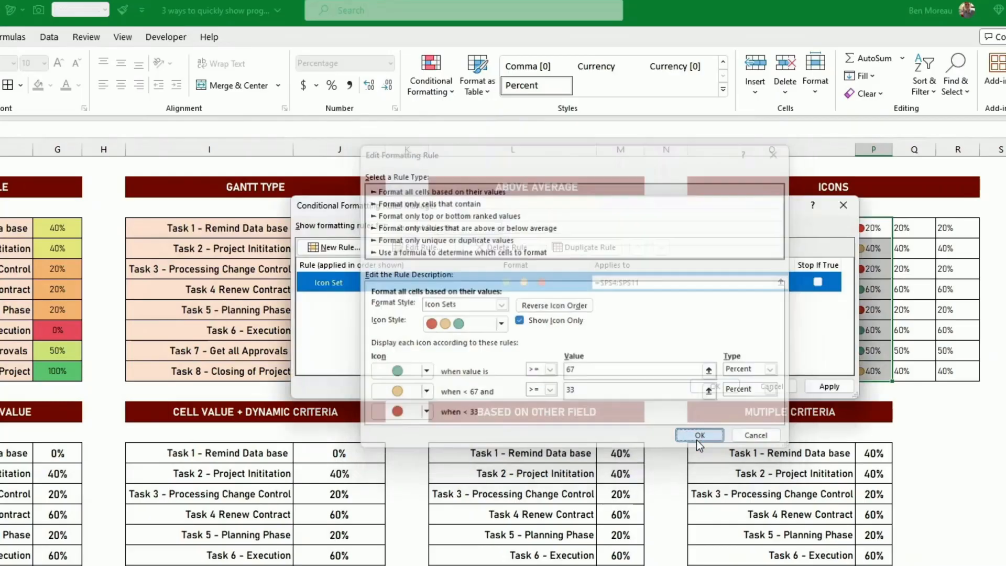
pyautogui.click(714, 386)
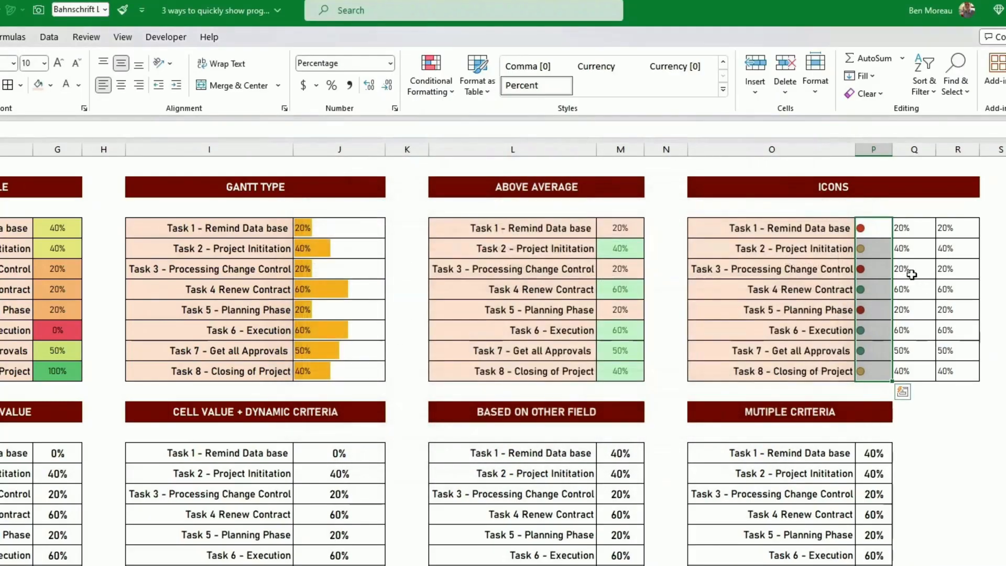
pyautogui.moveTo(864, 227); pyautogui.dragTo(875, 363)
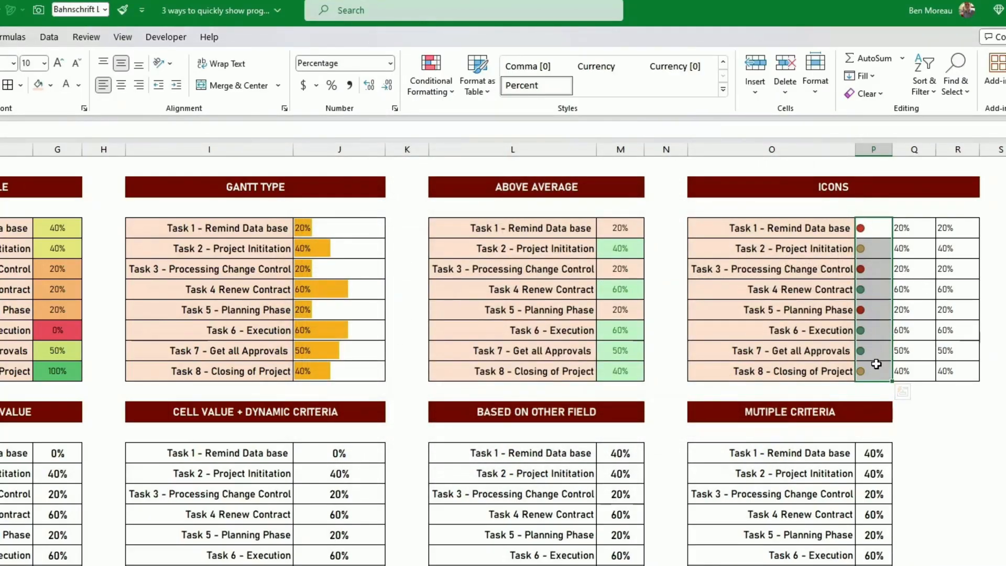
# Center the circle icons horizontally in P4:P11 of the Icons table.
pyautogui.hotkey('alt', 'h')
pyautogui.press('a')
pyautogui.press('c')
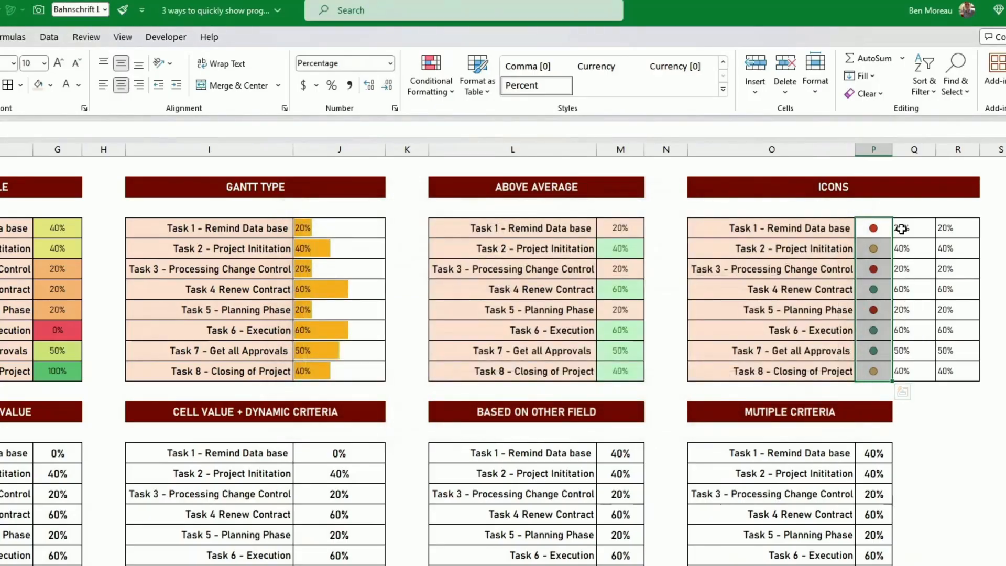
# Apply the blue signal-bar rating icon set to the second percentage column, Q4:Q11, of the Icons table.
pyautogui.moveTo(903, 227); pyautogui.dragTo(904, 372)
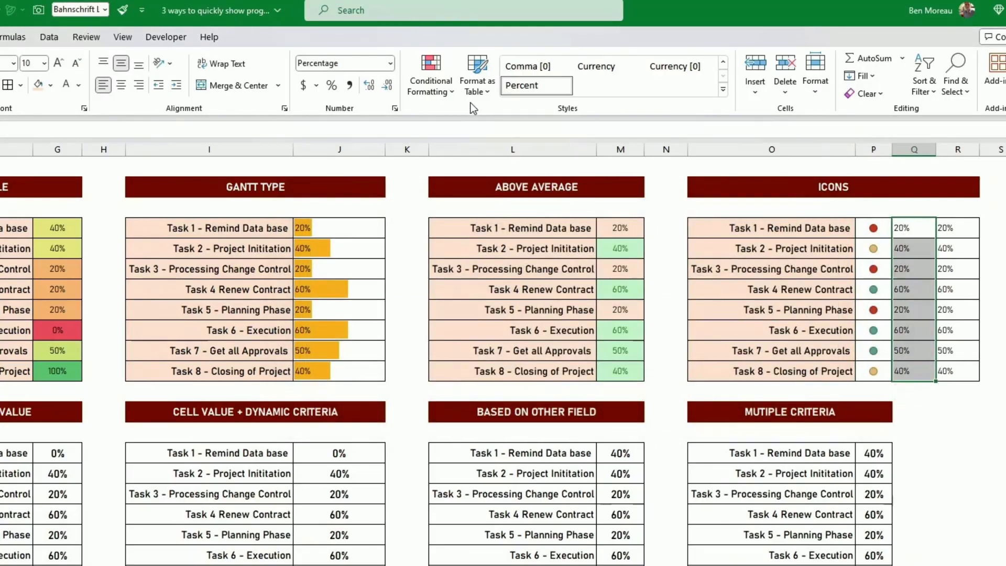
pyautogui.click(438, 94)
pyautogui.moveTo(476, 234)
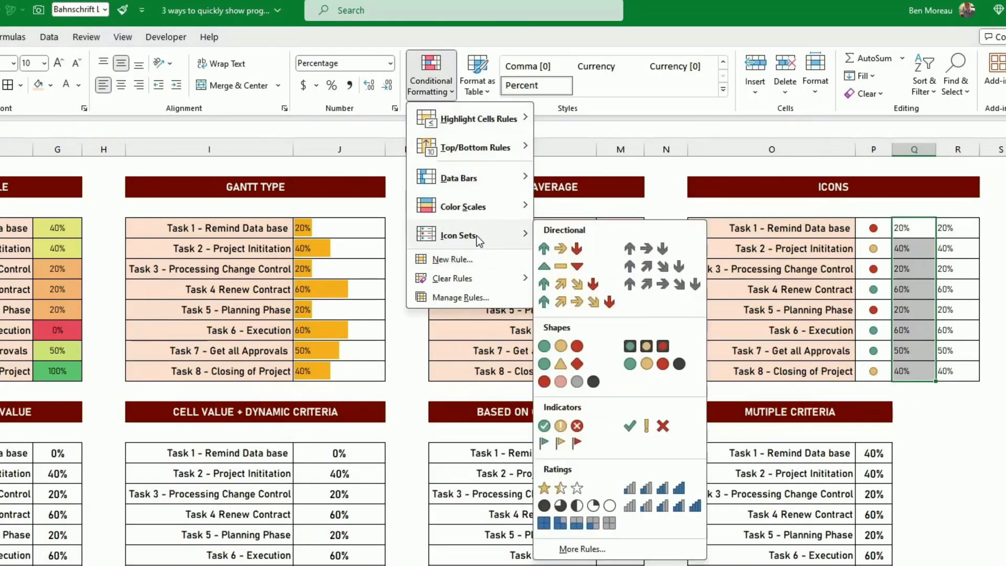
pyautogui.click(649, 497)
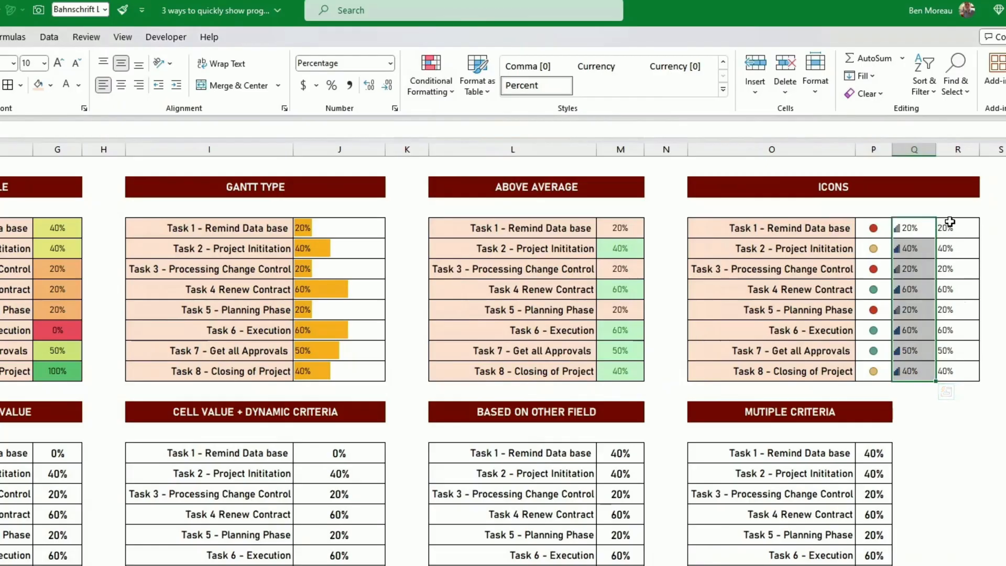
# Apply the green, yellow and red flag icon set to the third percentage column, R4:R11, of the Icons table.
pyautogui.moveTo(946, 228); pyautogui.dragTo(957, 373)
pyautogui.click(430, 73)
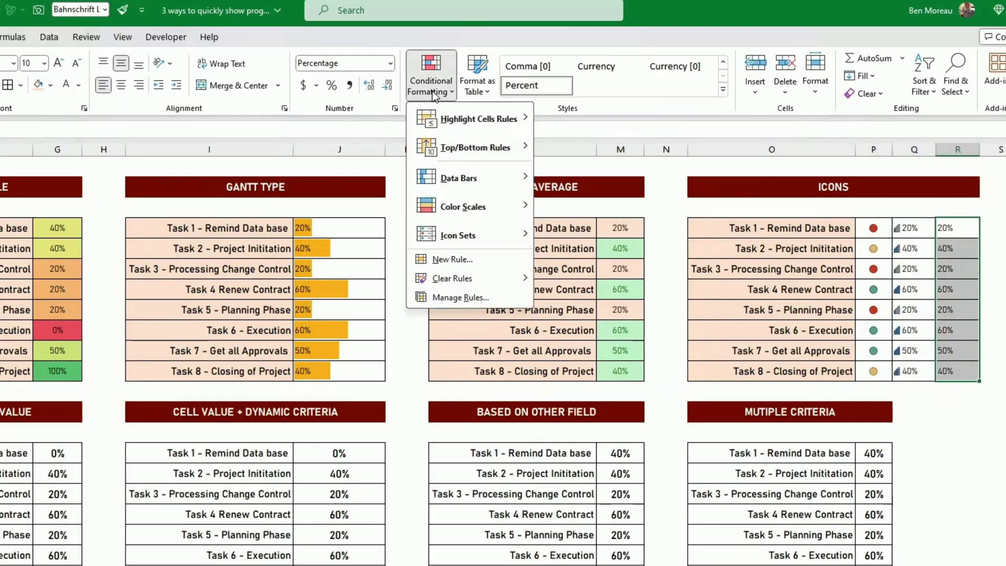
pyautogui.moveTo(458, 235)
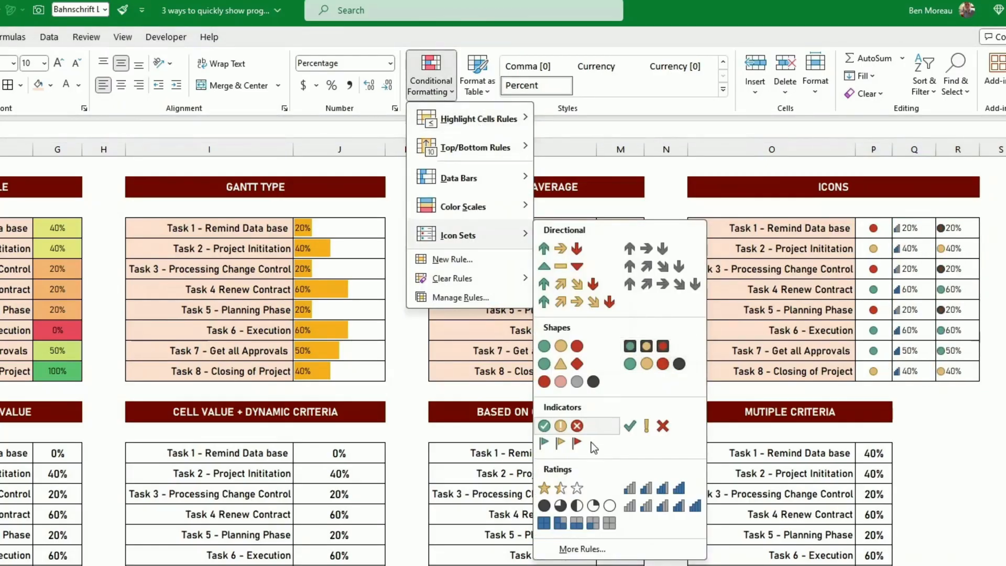
pyautogui.click(562, 448)
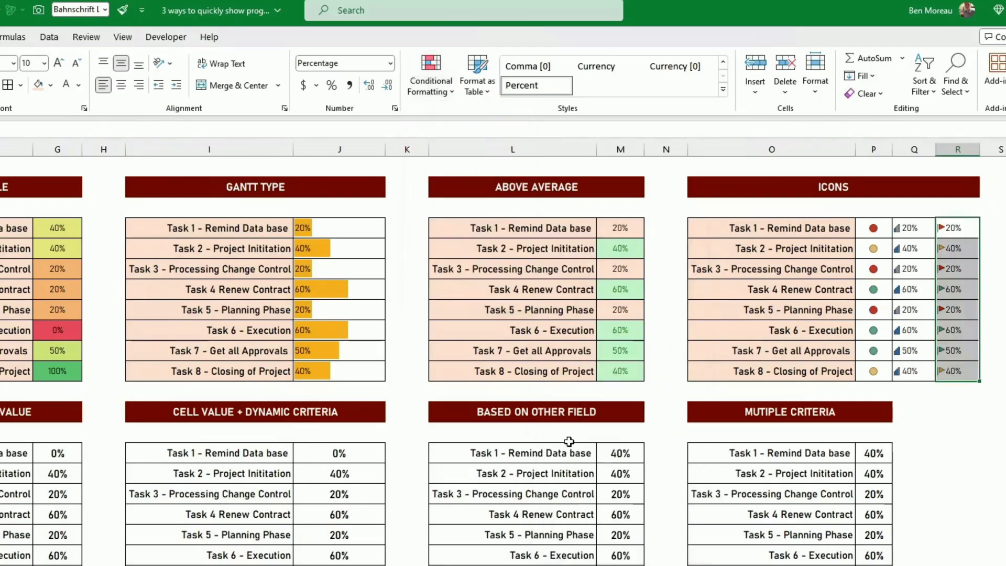
# Change the font color of R4:R11 to white to hide the percentages beside the flags.
pyautogui.moveTo(969, 233); pyautogui.dragTo(951, 379)
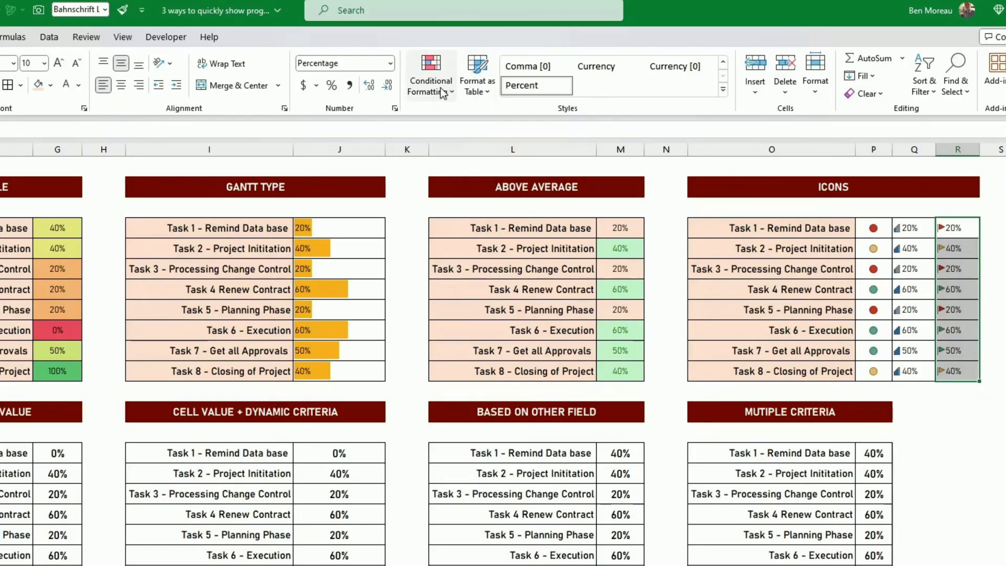
pyautogui.click(67, 90)
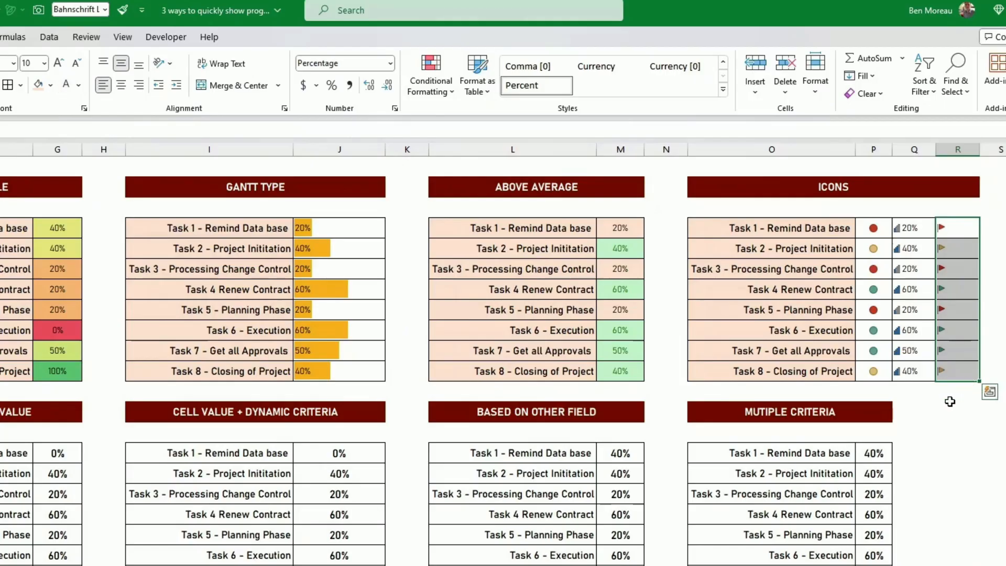
pyautogui.click(949, 402)
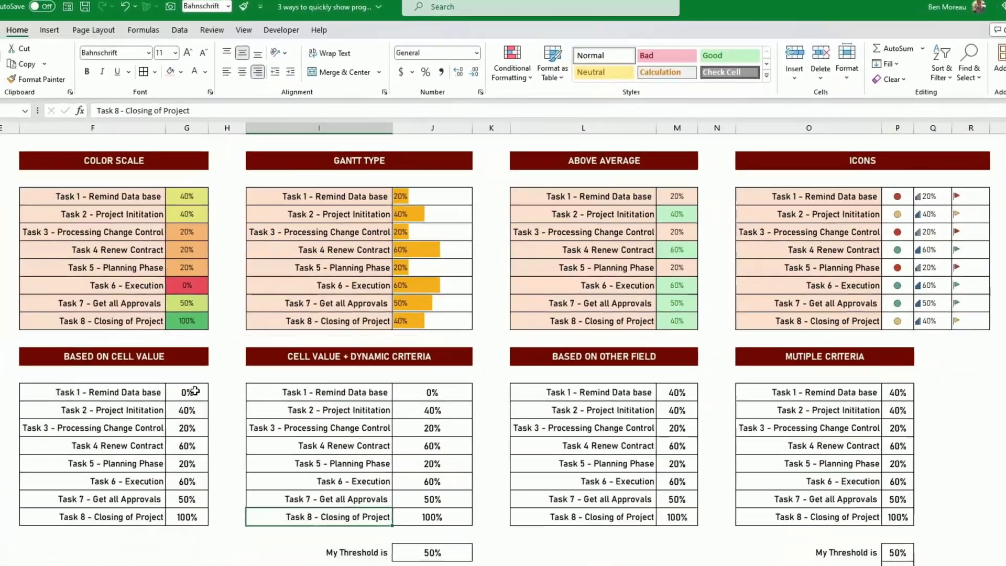
# Start a formatting rule on G15:G22 of the Based on Cell Value table for cell values greater than 0.5.
pyautogui.click(59, 452)
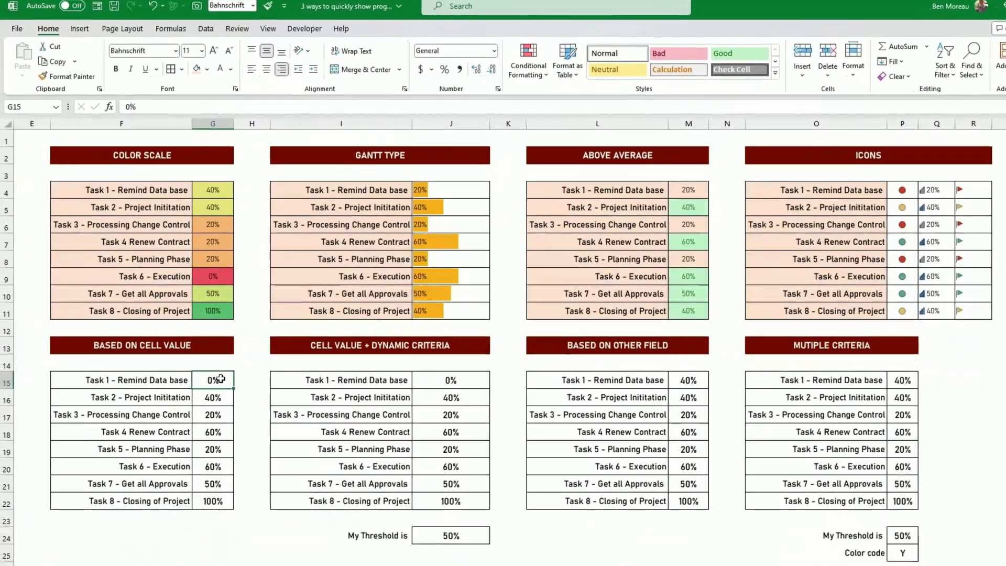
pyautogui.moveTo(222, 378); pyautogui.dragTo(213, 498)
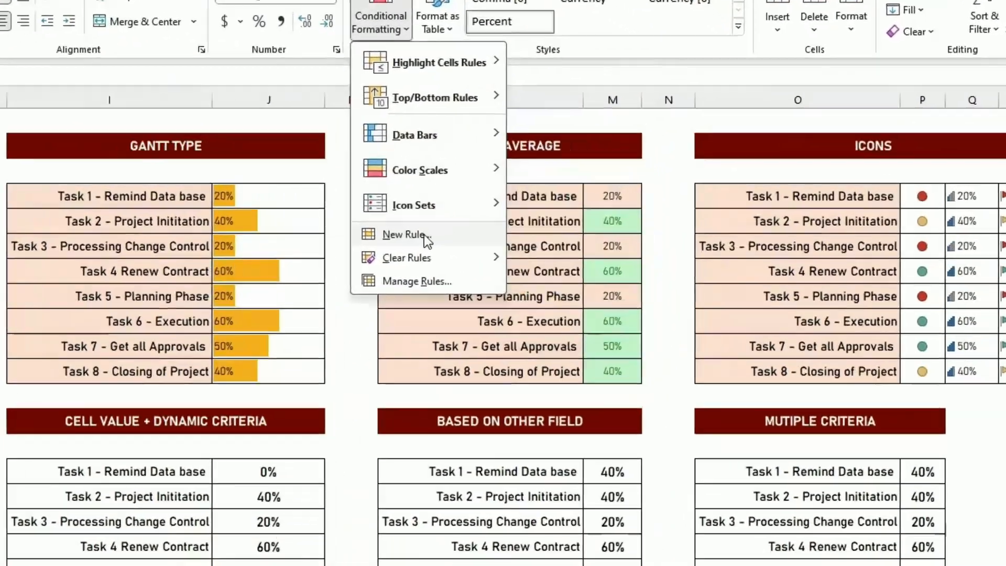
pyautogui.click(545, 217)
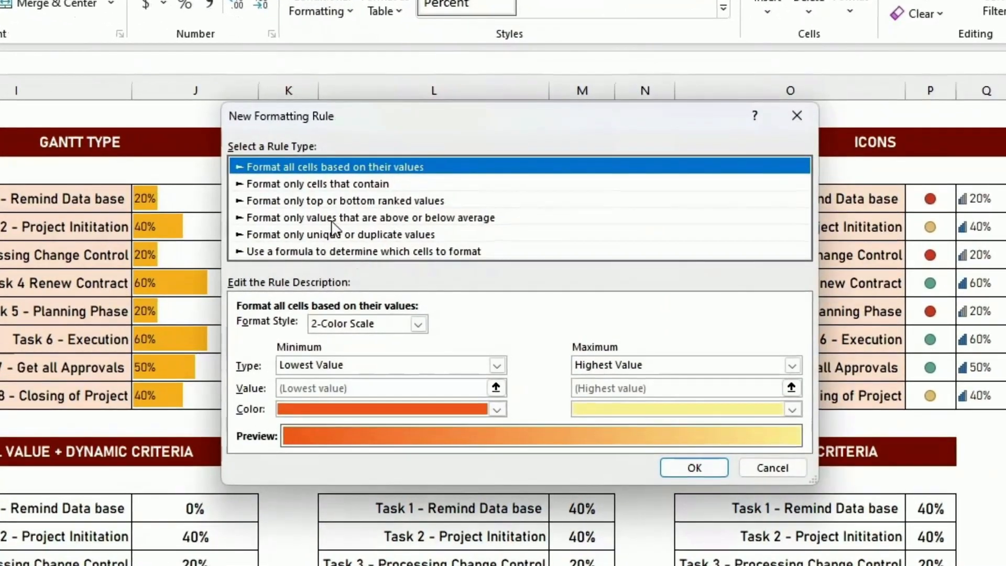
pyautogui.click(315, 184)
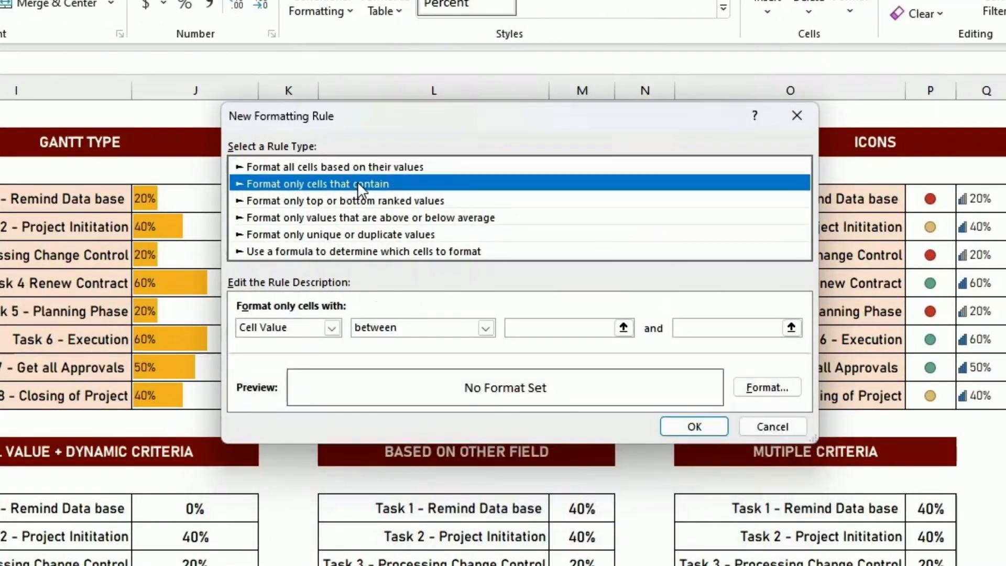
pyautogui.click(395, 327)
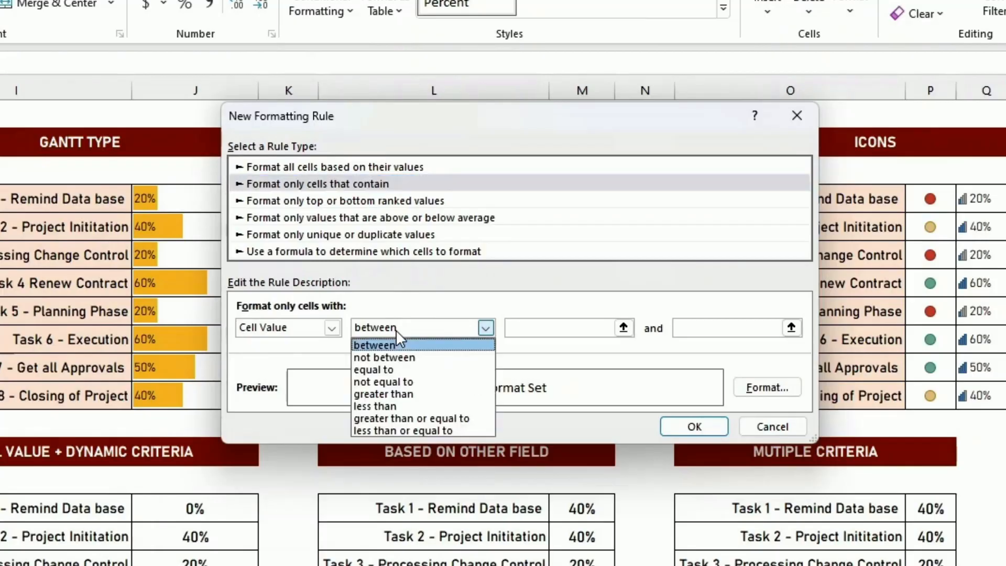
pyautogui.click(406, 394)
pyautogui.click(770, 328)
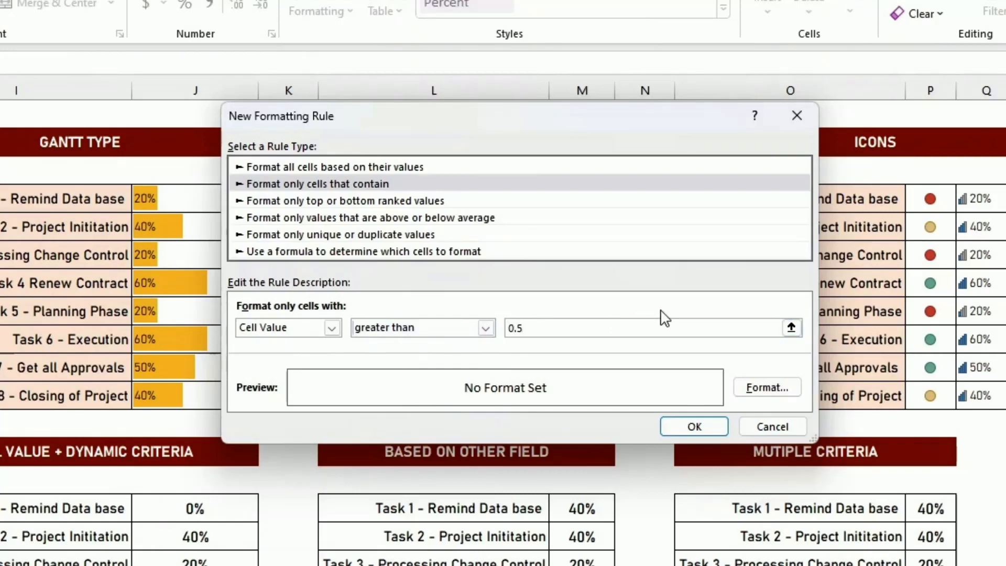
# Give the greater-than-0.5 rule a light green fill and apply it to the Based on Cell Value percentages.
pyautogui.click(788, 388)
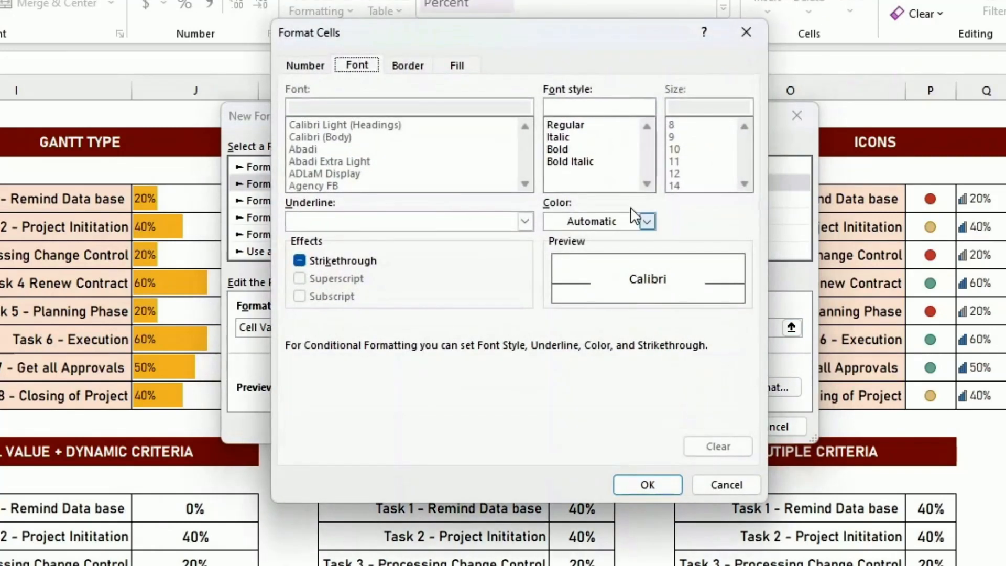
pyautogui.click(459, 66)
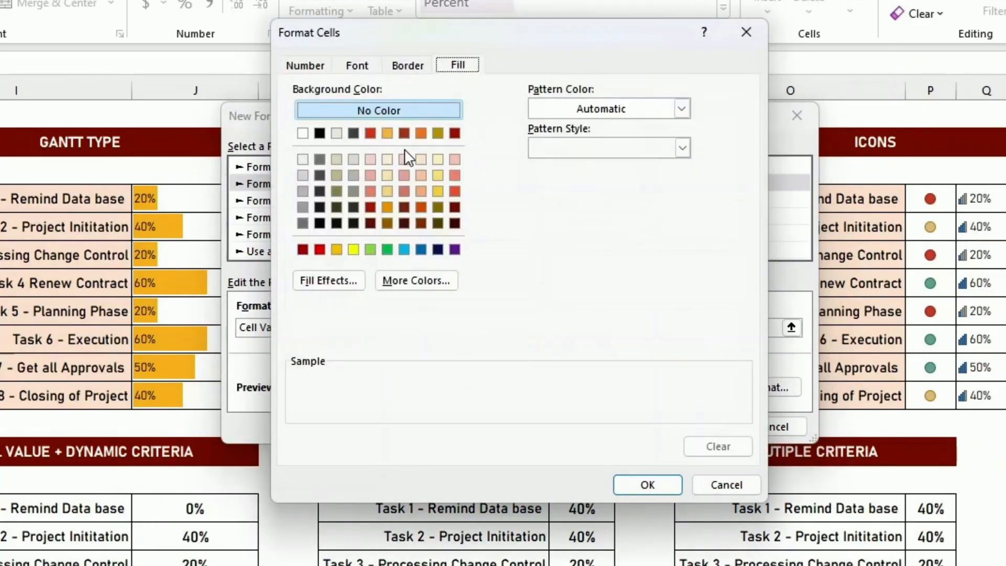
pyautogui.click(371, 250)
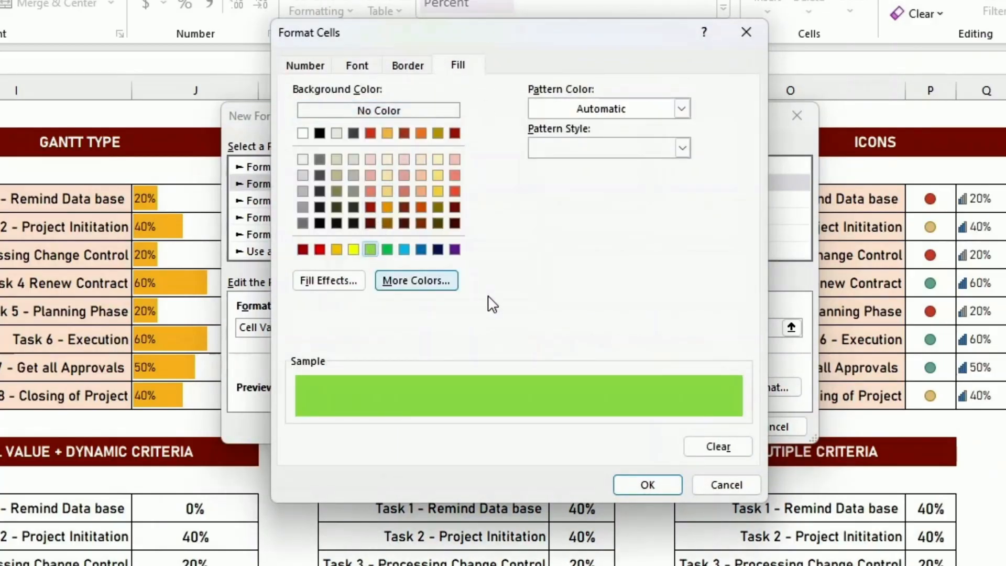
pyautogui.click(640, 486)
pyautogui.click(693, 425)
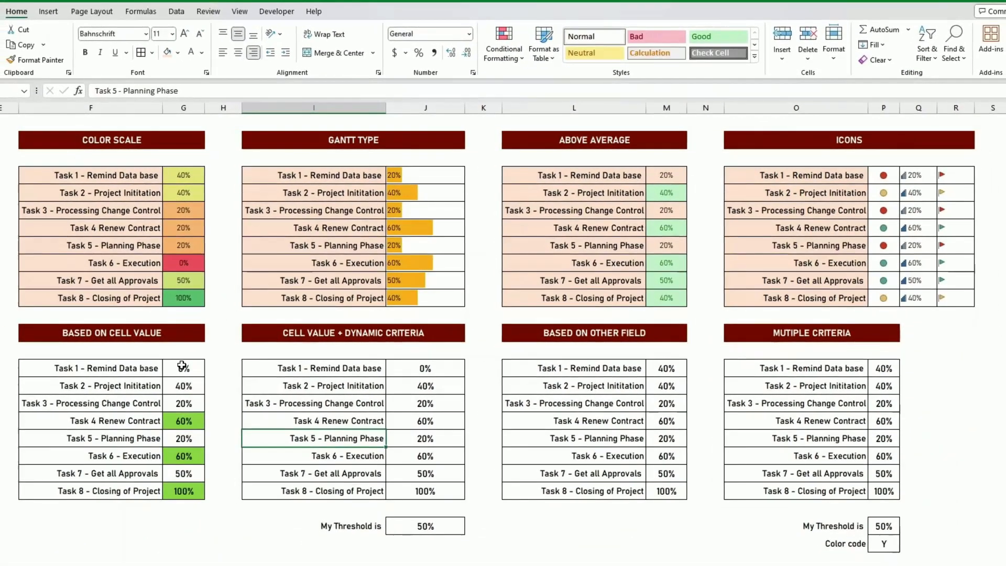
pyautogui.moveTo(182, 365); pyautogui.dragTo(185, 492)
pyautogui.click(705, 361)
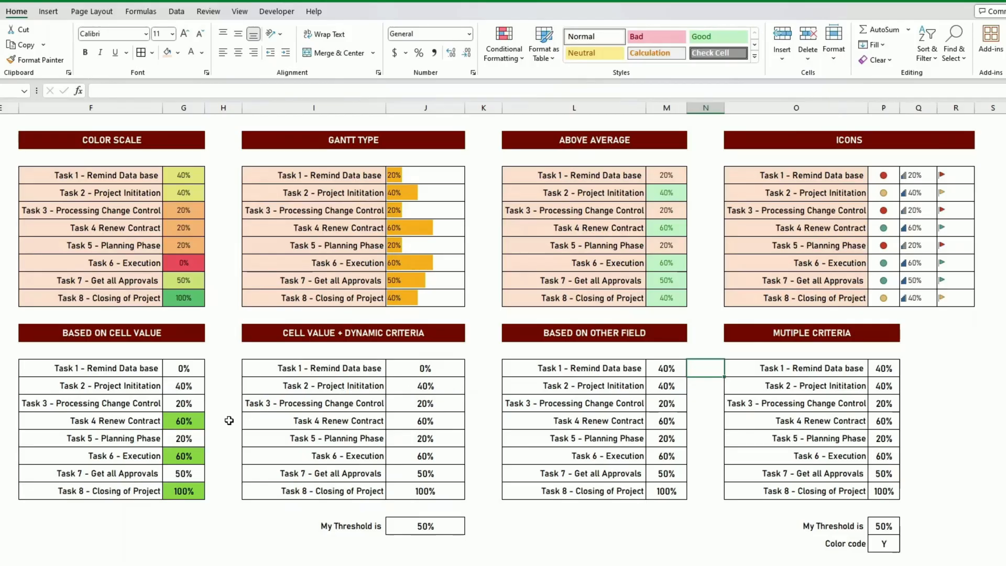
pyautogui.moveTo(182, 369); pyautogui.dragTo(187, 474)
# Start a formatting rule on J15:J22 of the Cell Value + Dynamic Criteria table for cell values greater than =$J$24.
pyautogui.click(429, 529)
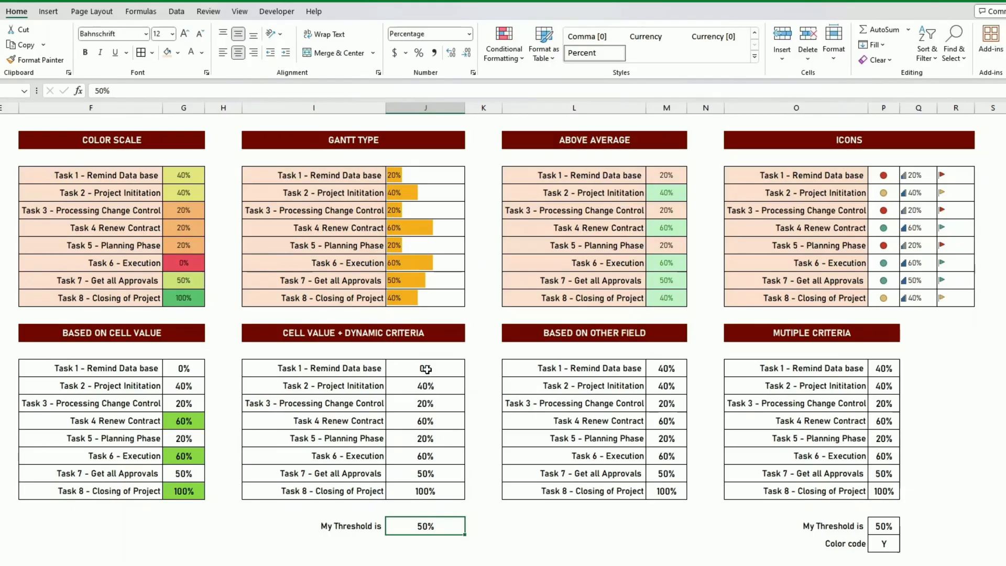
pyautogui.moveTo(425, 369); pyautogui.dragTo(434, 489)
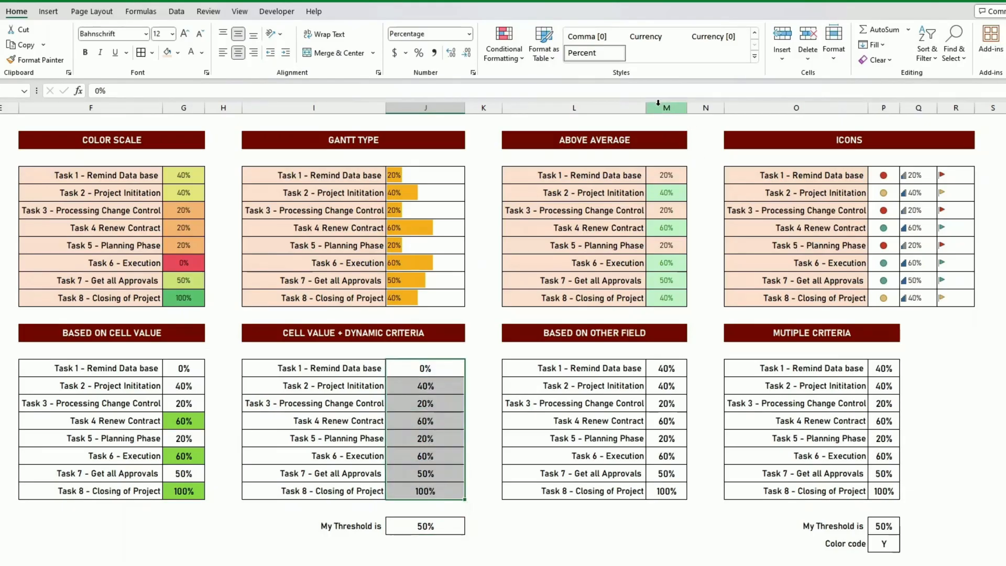
pyautogui.click(504, 42)
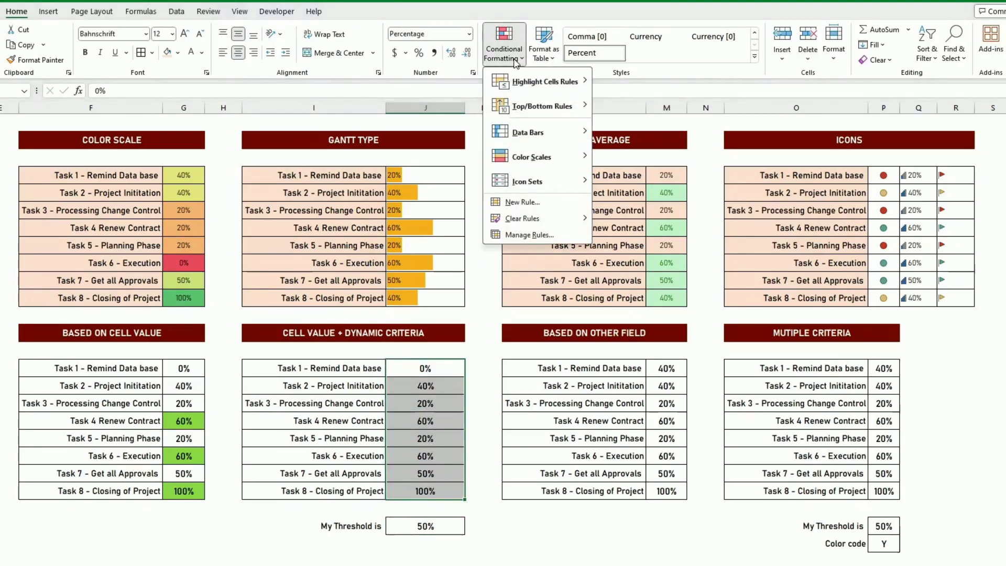
pyautogui.click(522, 202)
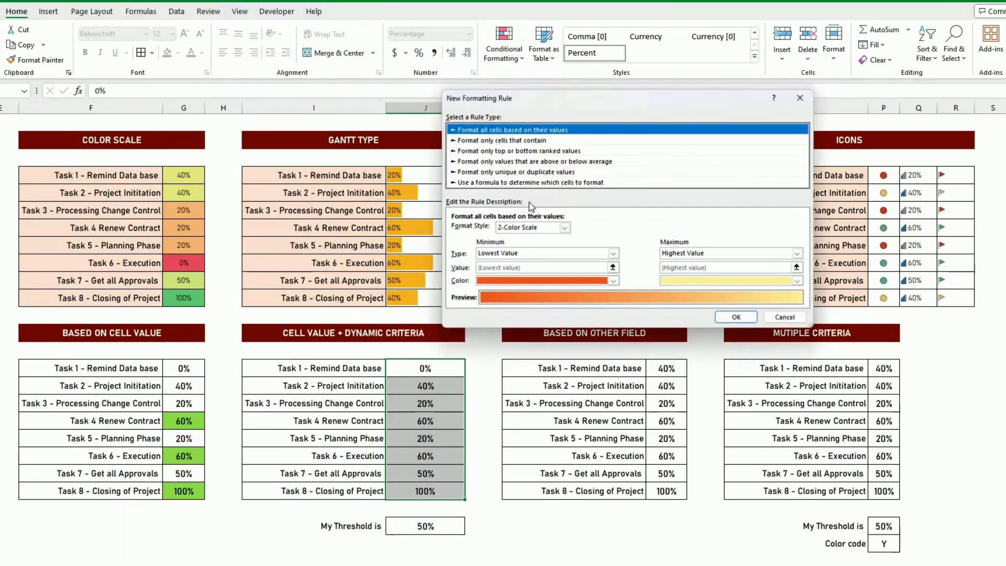
pyautogui.click(501, 141)
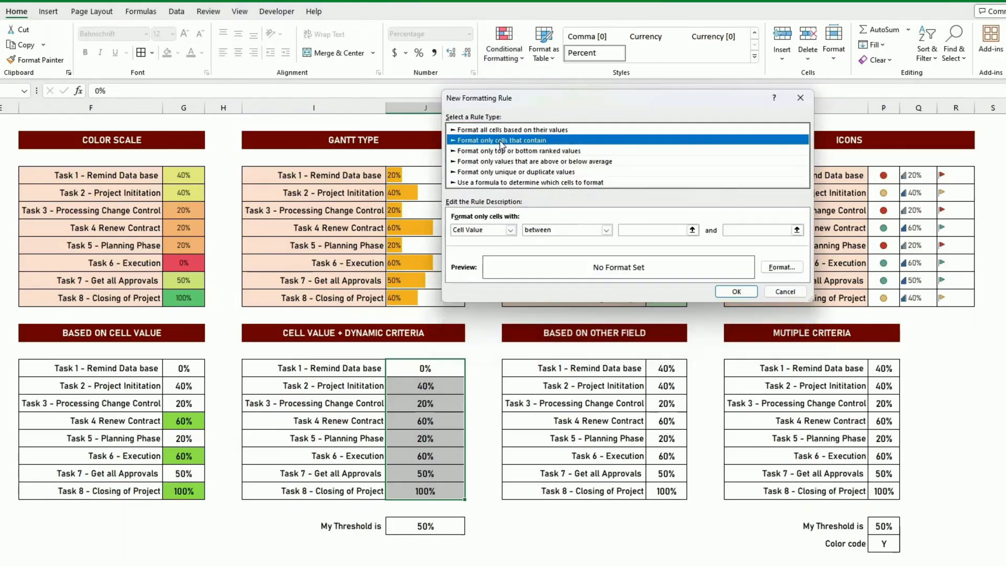
pyautogui.click(567, 229)
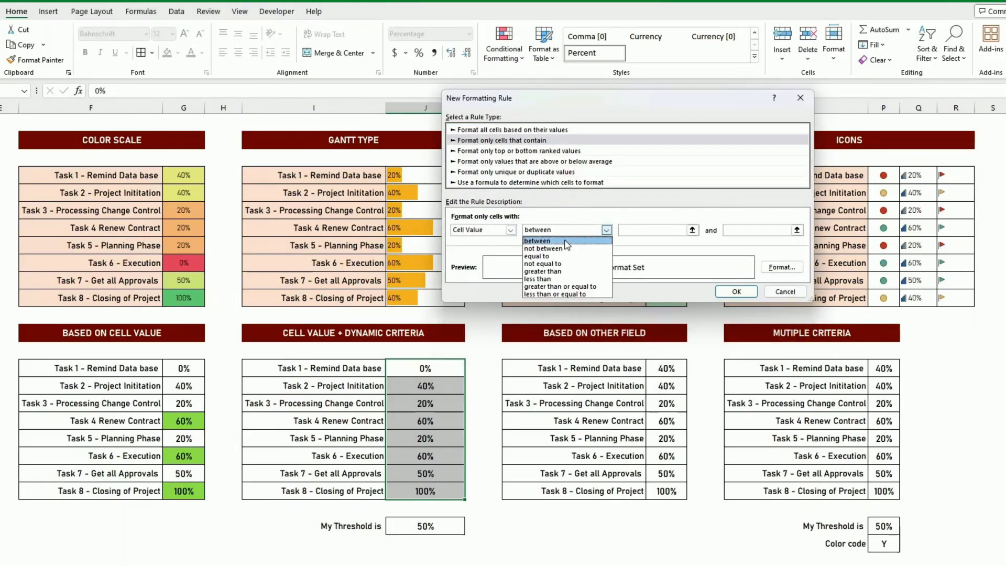
pyautogui.click(561, 272)
pyautogui.click(641, 229)
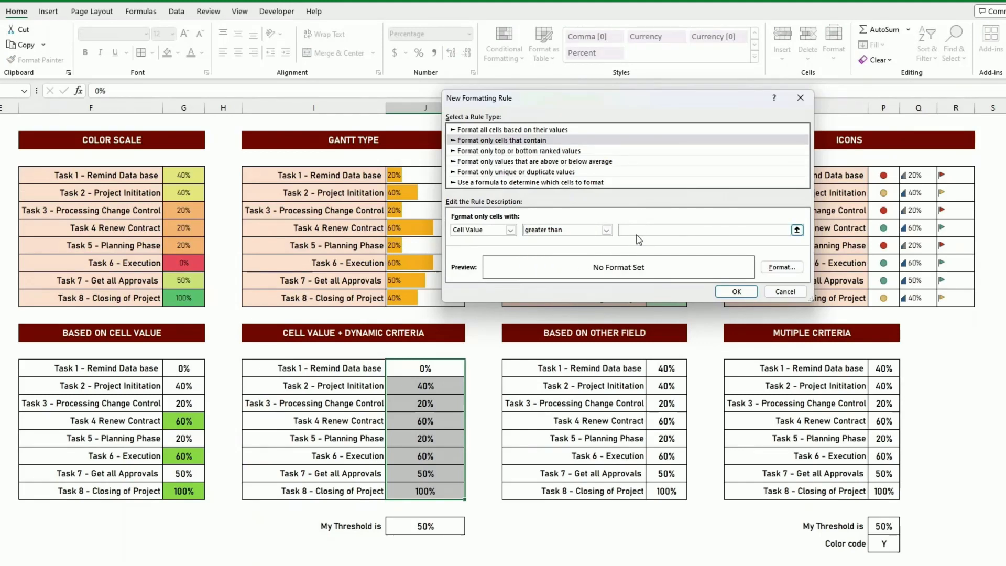
pyautogui.click(429, 526)
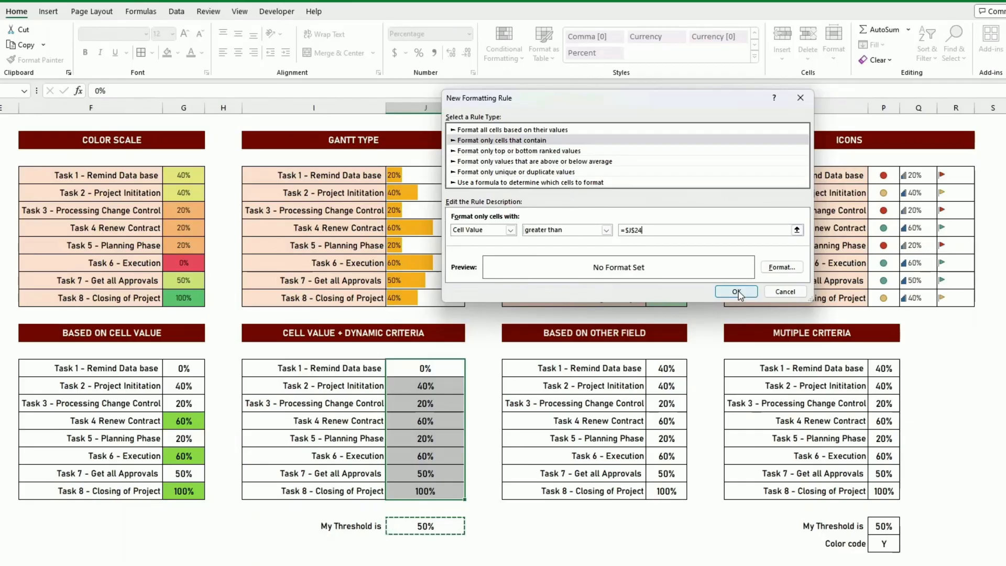
# Give the threshold-based rule a light green fill and apply it to J15:J22.
pyautogui.click(781, 267)
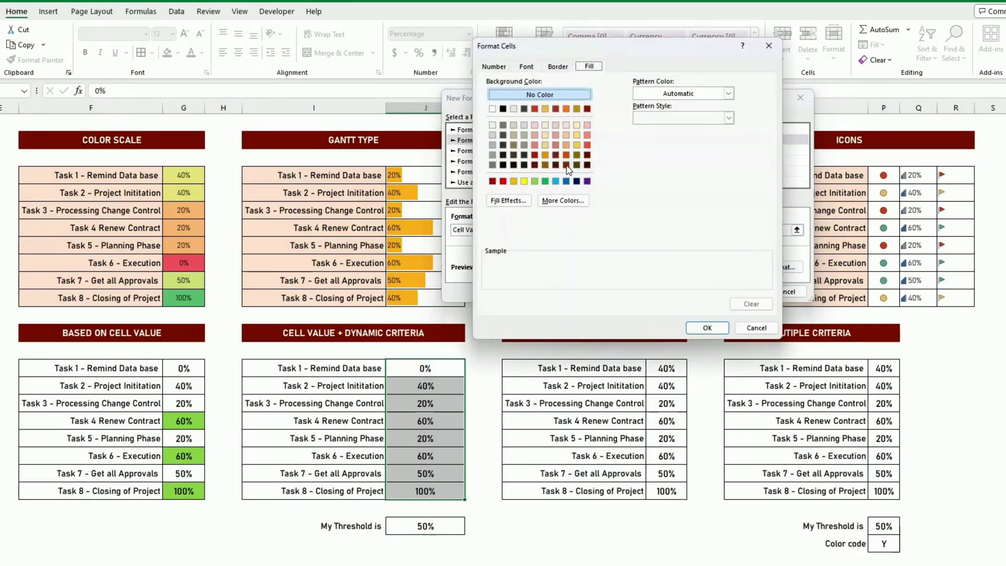
pyautogui.click(535, 181)
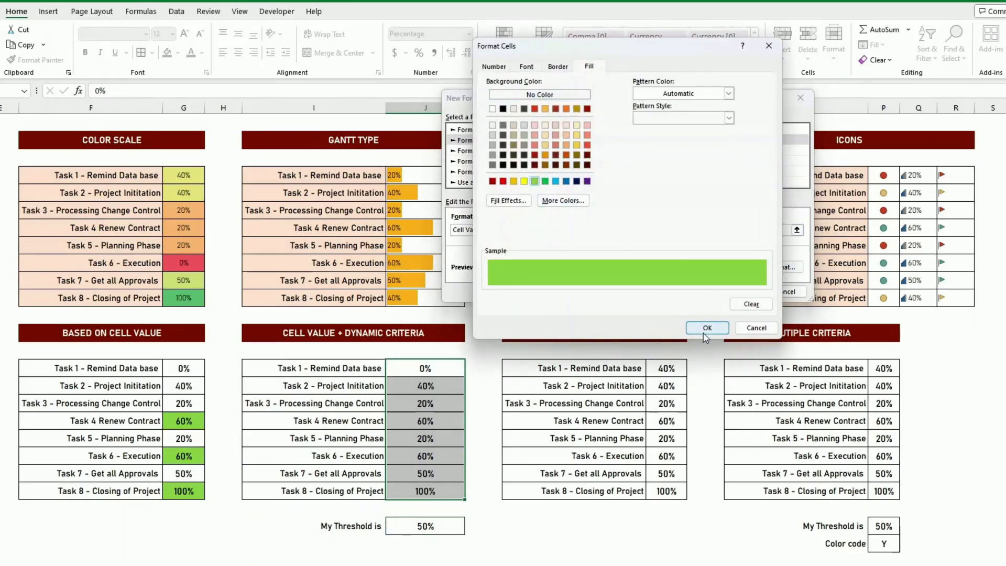
pyautogui.click(705, 329)
pyautogui.click(736, 291)
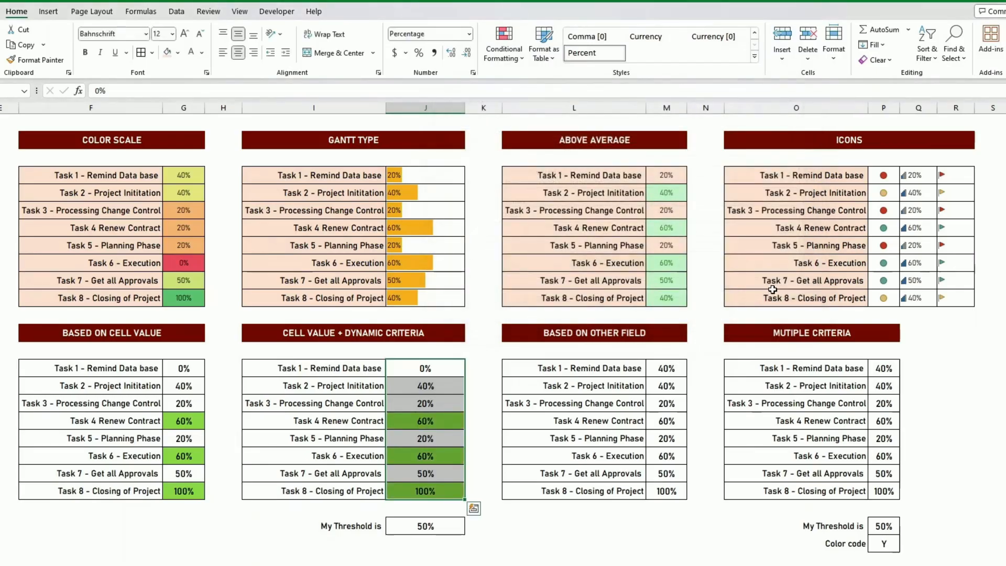
pyautogui.click(651, 386)
# Set the My Threshold value in J24 to 80% to test the dynamic rule.
pyautogui.click(431, 527)
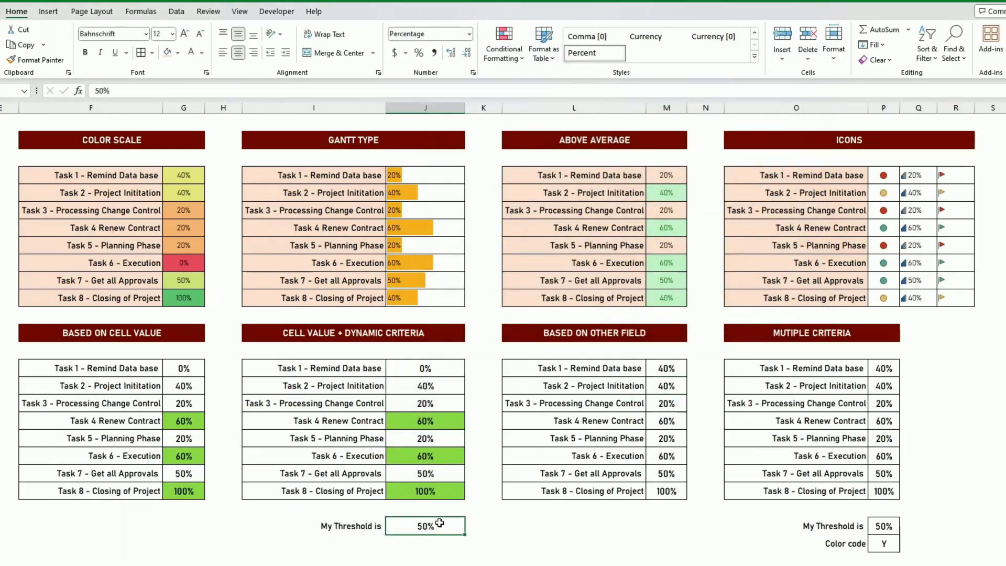
pyautogui.write('80')
pyautogui.press('Return')
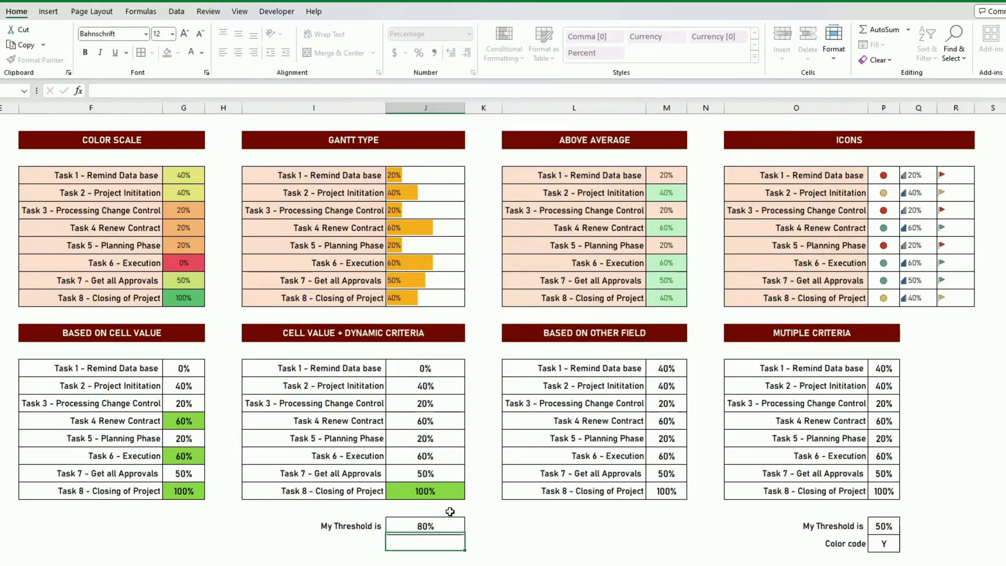
# Set the My Threshold value in J24 to 10%.
pyautogui.click(443, 522)
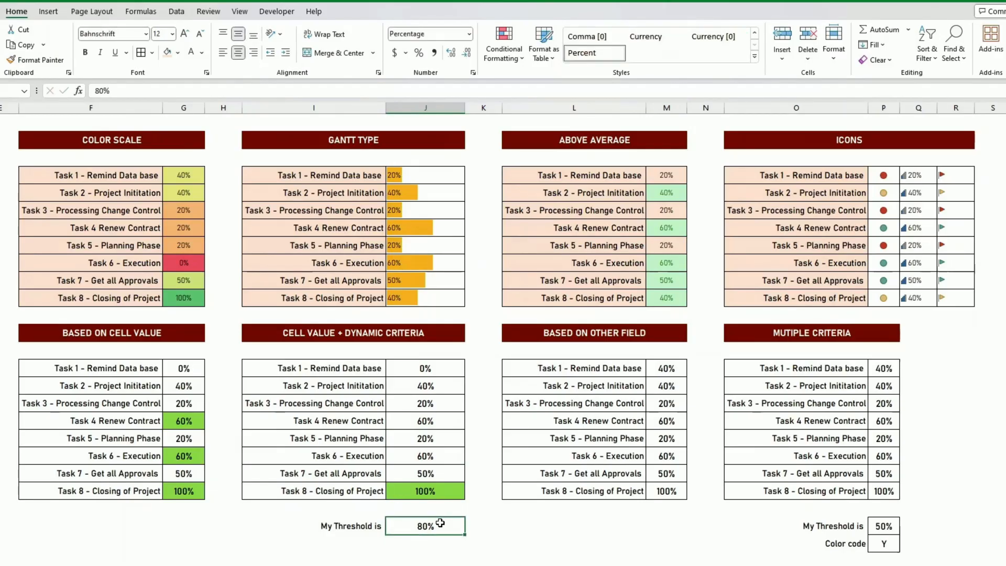
pyautogui.write('10')
pyautogui.press('Return')
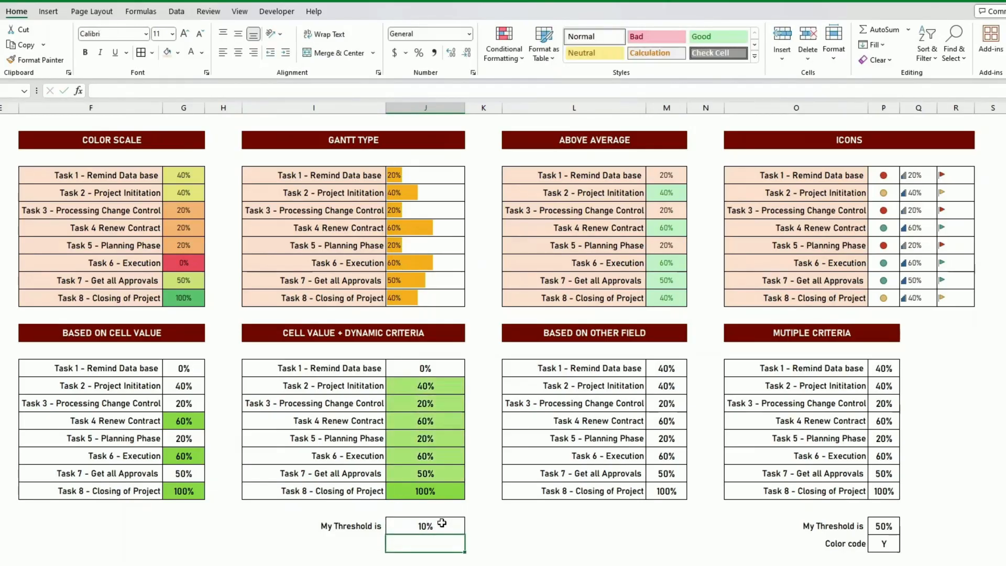
# Set the My Threshold value in J24 to 30%.
pyautogui.click(442, 523)
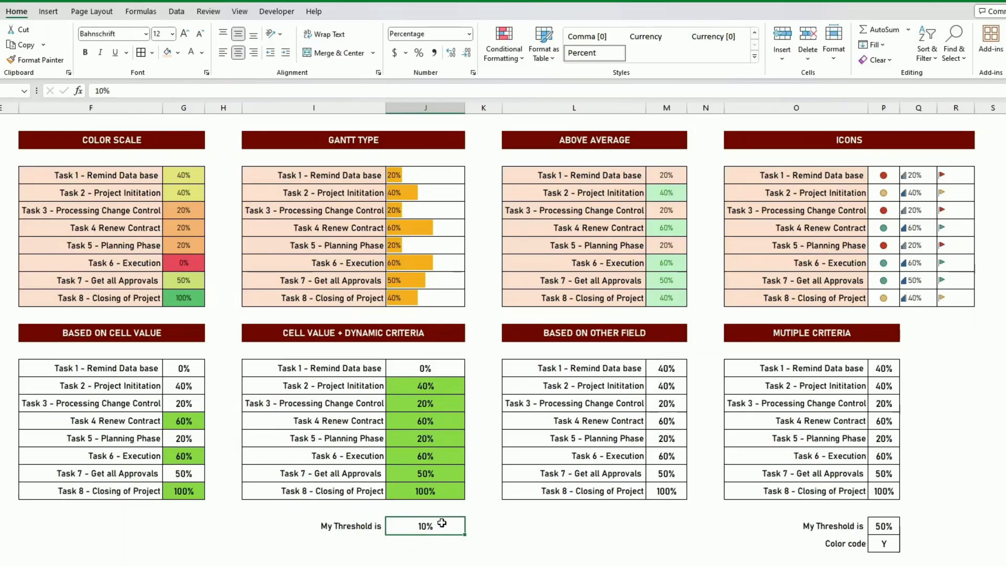
pyautogui.write('30')
pyautogui.press('Return')
pyautogui.click(602, 437)
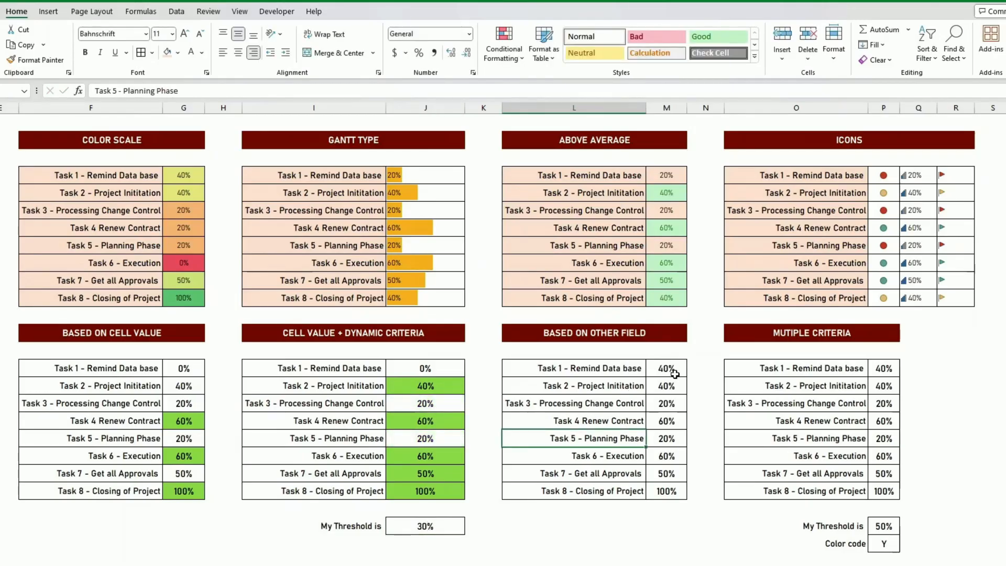
pyautogui.moveTo(664, 369); pyautogui.dragTo(665, 491)
pyautogui.moveTo(602, 370); pyautogui.dragTo(611, 489)
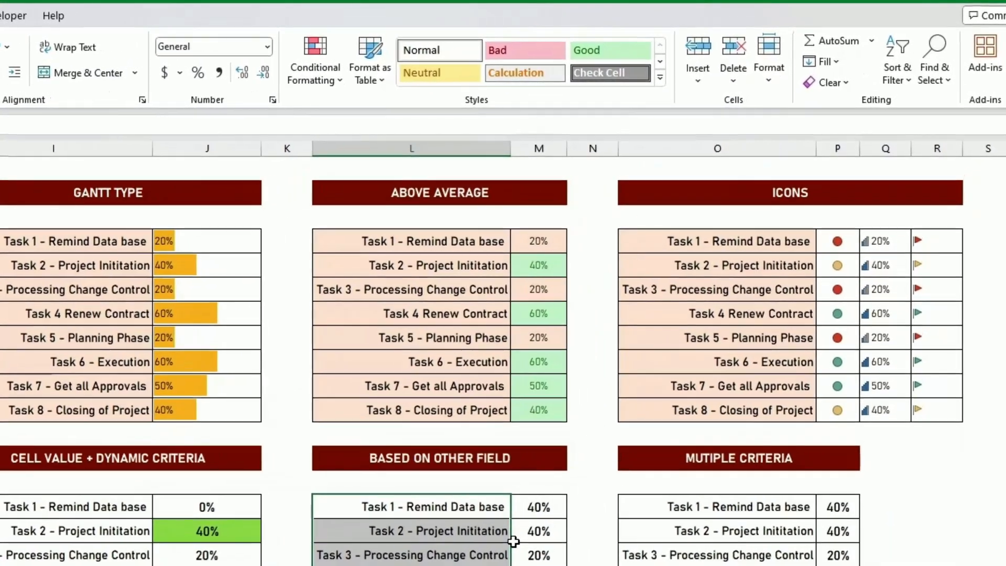
pyautogui.click(540, 531)
# Start a formula-based formatting rule on the Task 1 name cell L15 of the Based on Other Field table with =$M$15>0.5.
pyautogui.click(438, 507)
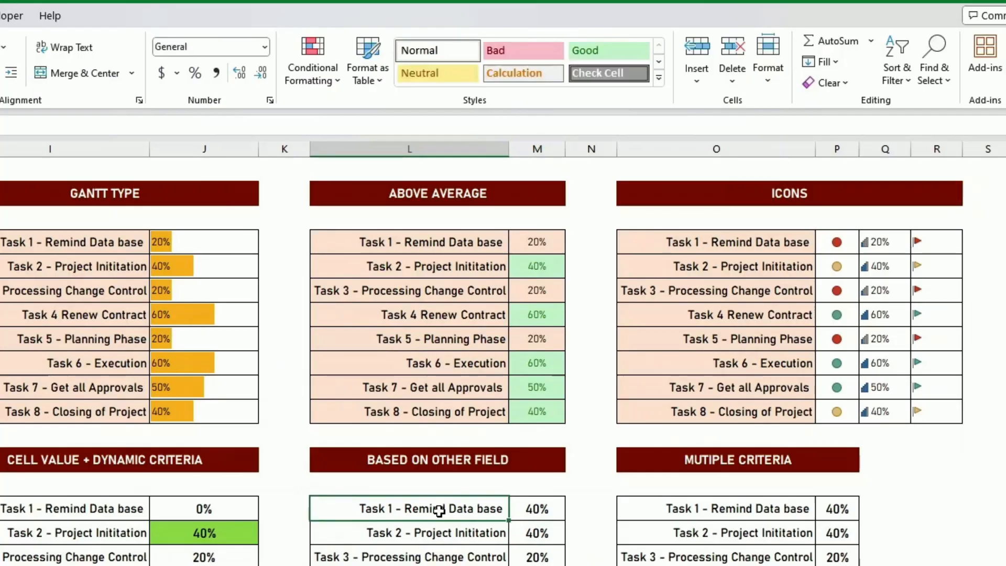
pyautogui.click(314, 80)
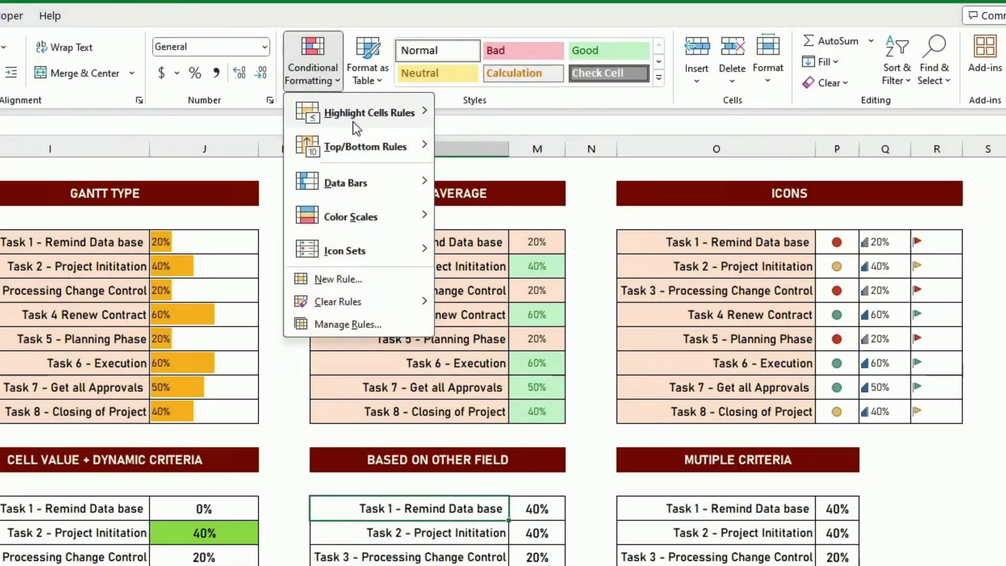
pyautogui.click(338, 279)
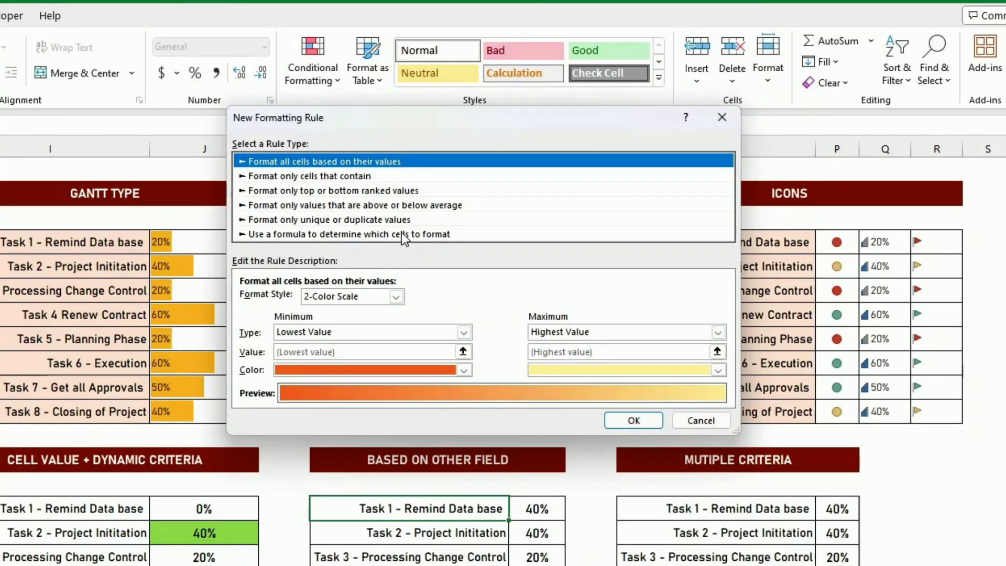
pyautogui.click(401, 234)
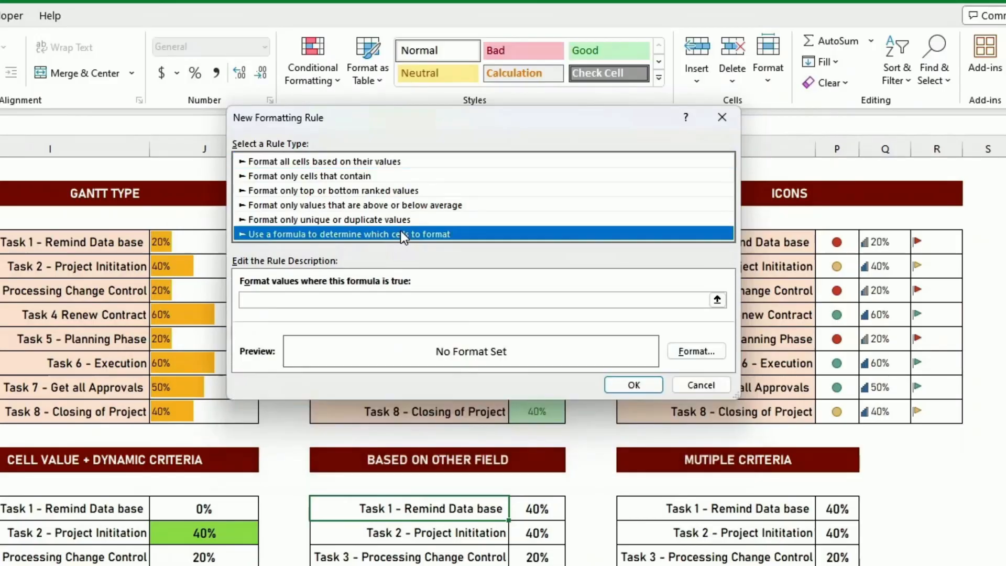
pyautogui.click(290, 300)
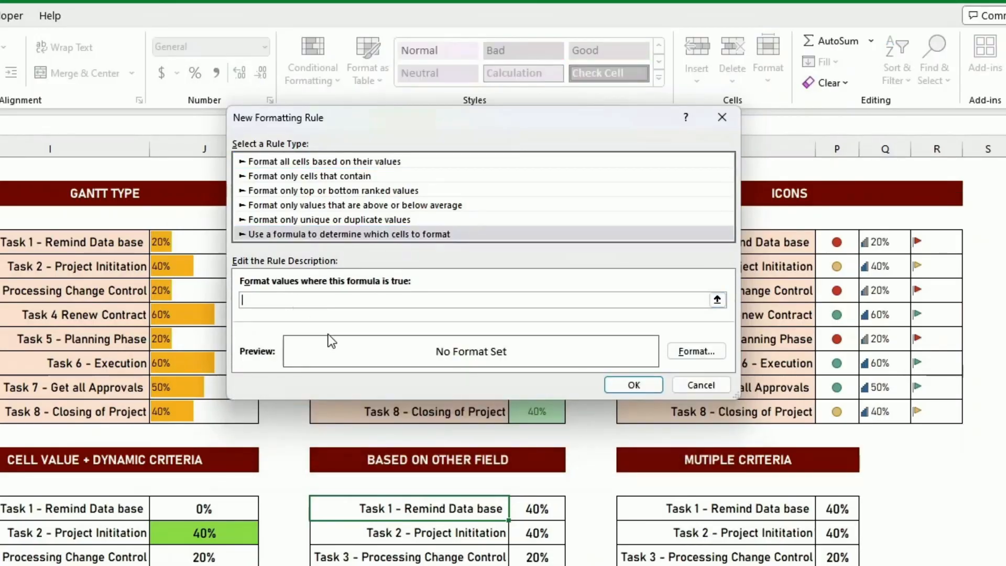
pyautogui.click(533, 507)
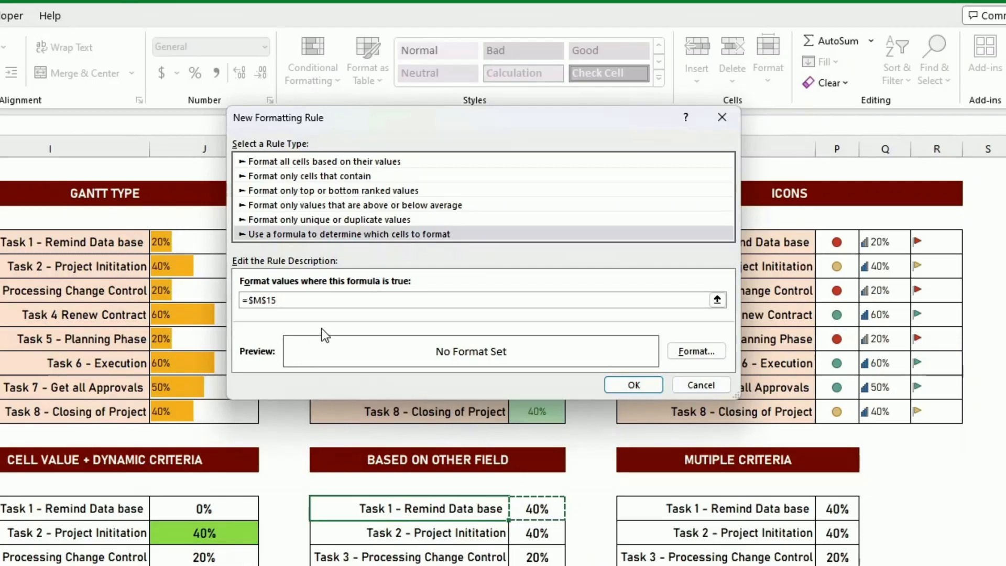
pyautogui.write('>0.')
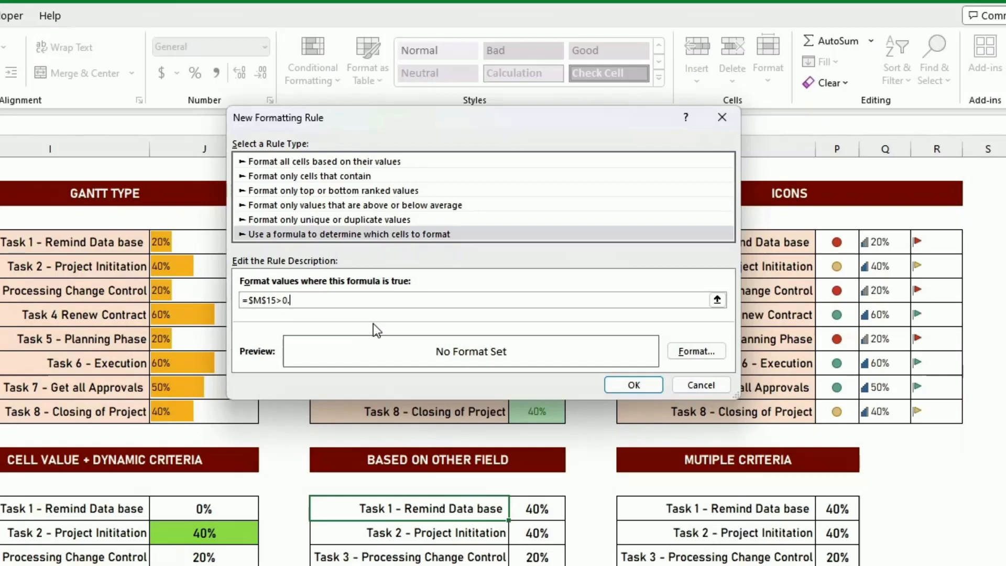
pyautogui.write('5')
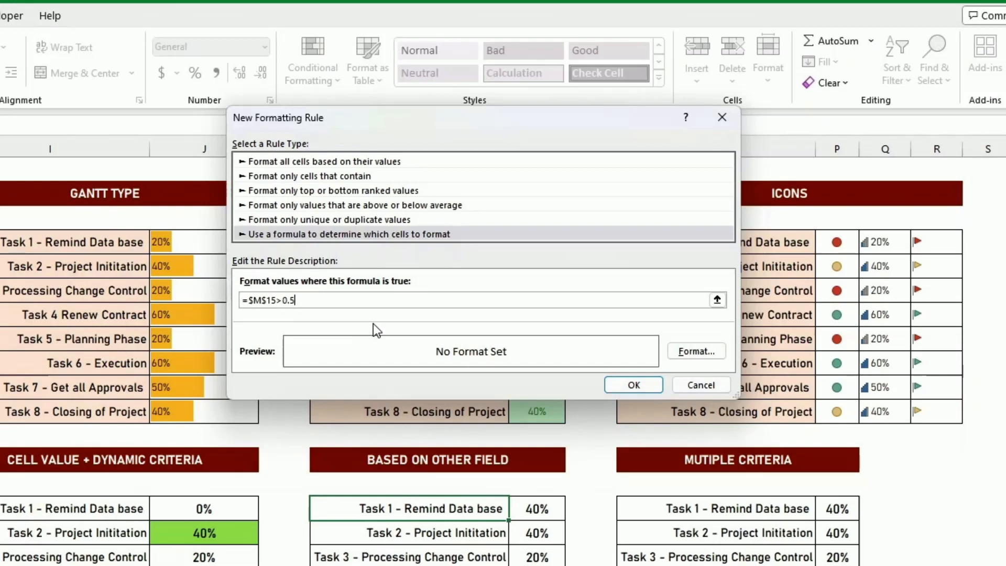
# Give the formula rule a light green fill and apply it to the Task 1 name cell.
pyautogui.click(696, 350)
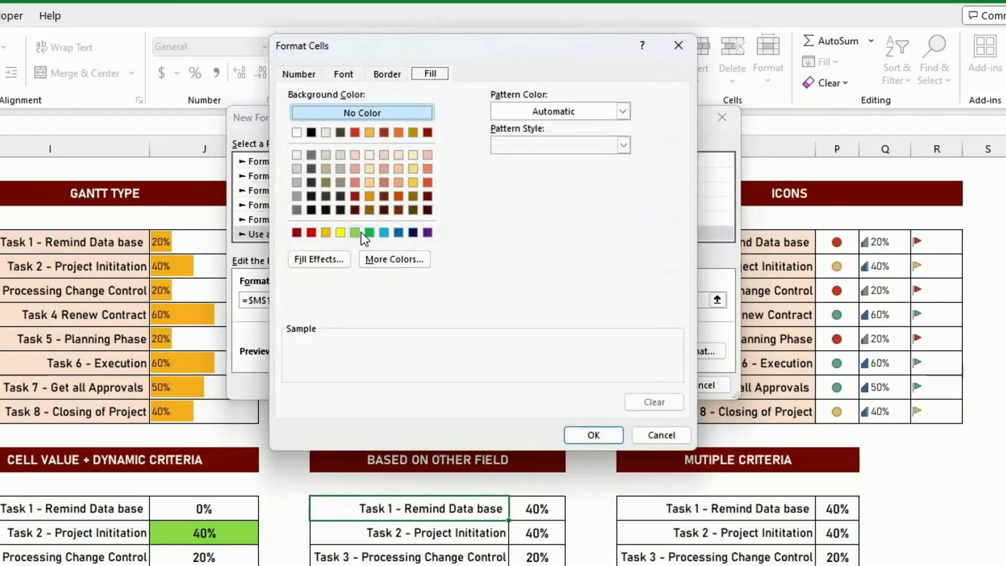
pyautogui.click(353, 233)
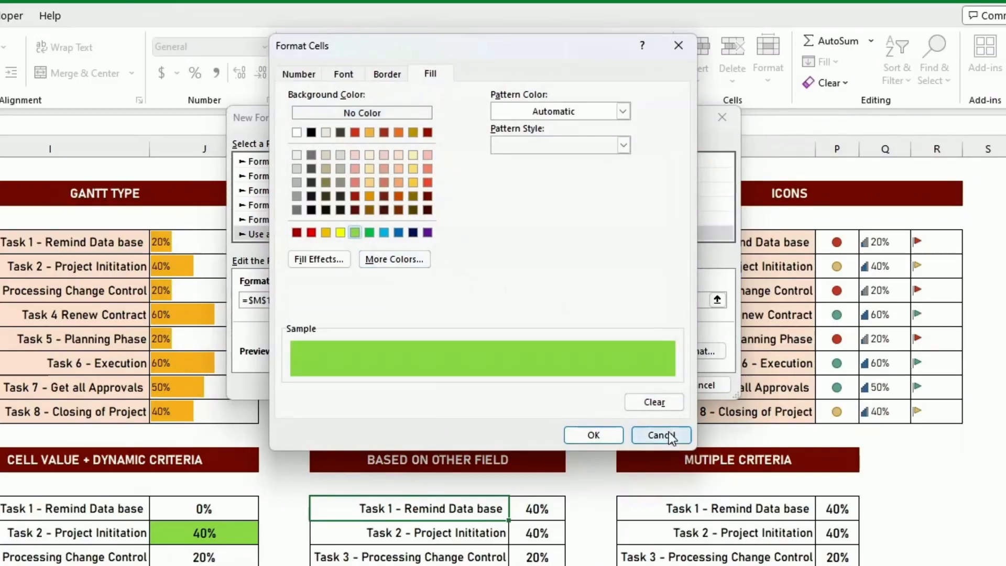
pyautogui.click(608, 435)
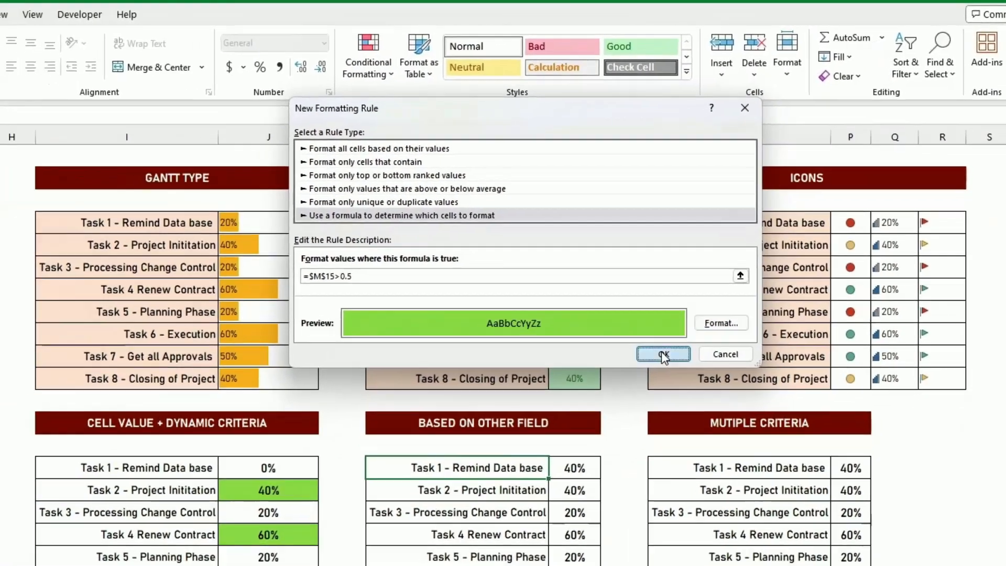
pyautogui.click(636, 383)
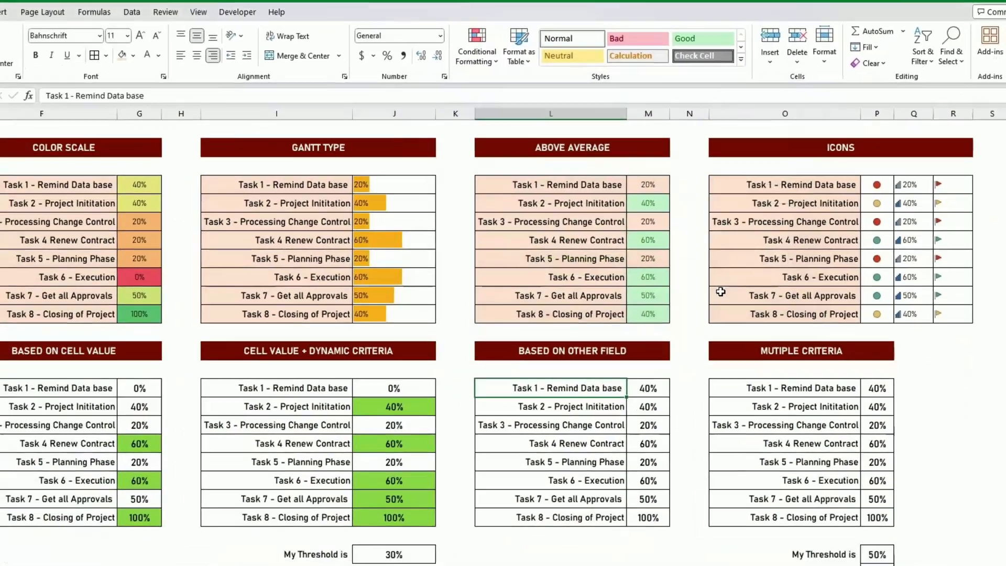
# Set the Task 1 percentage in M15 to 60% to test the formula rule.
pyautogui.press('Right')
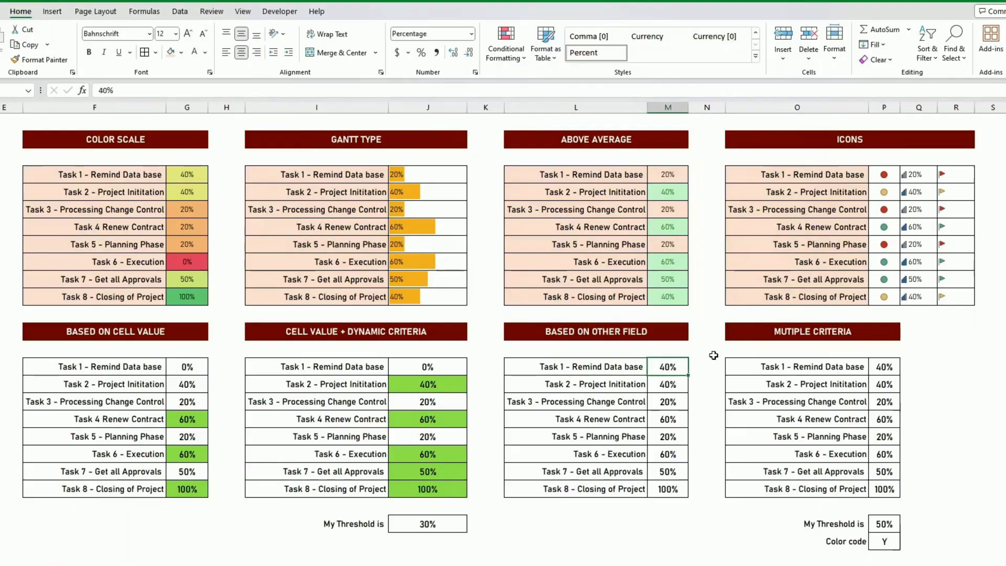
pyautogui.write('60')
pyautogui.press('Return')
pyautogui.press('Up')
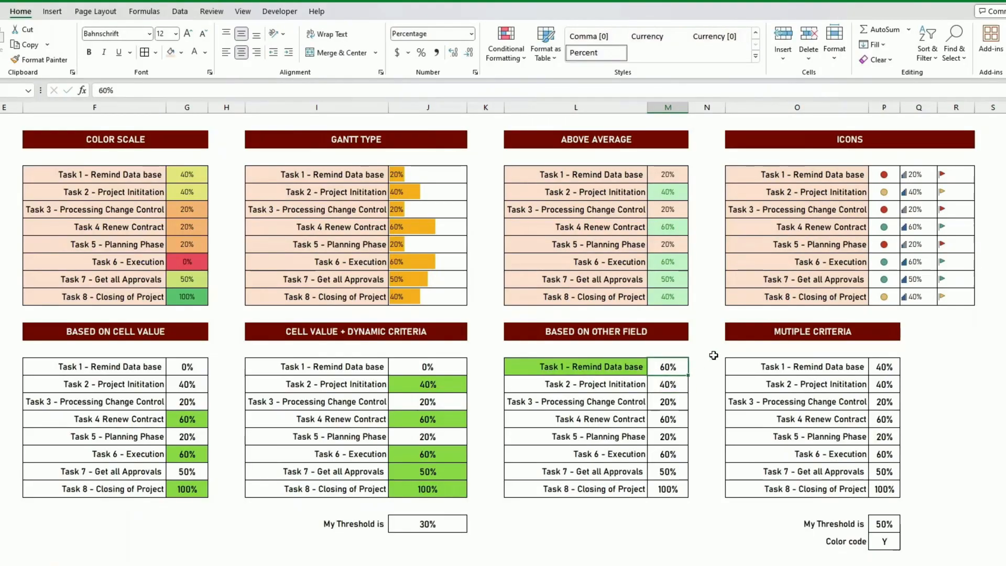
# Copy the Task 1 name cell's formatting to the Task 2 to Task 8 names in L16:L22 with Format Painter.
pyautogui.click(637, 367)
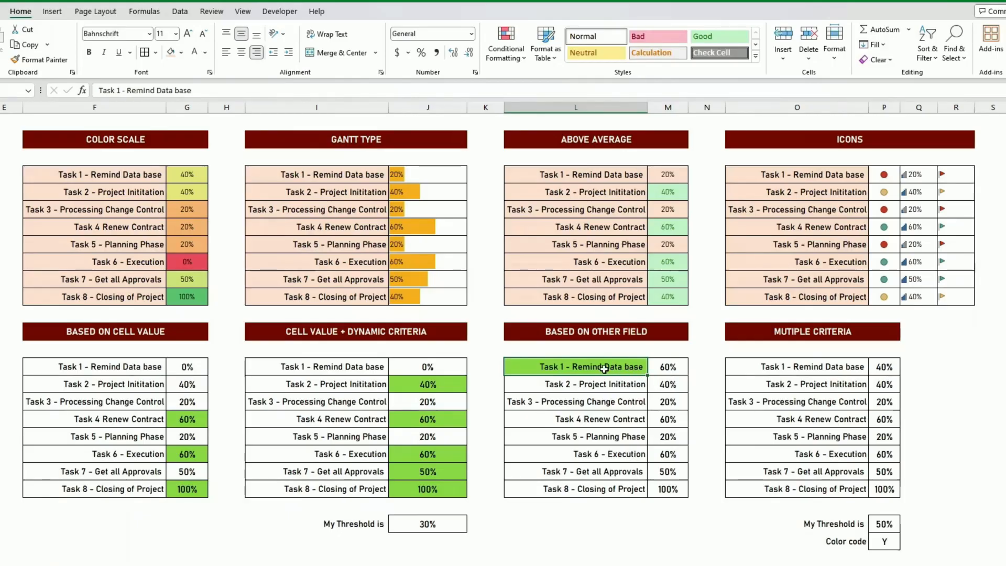
pyautogui.click(52, 61)
pyautogui.click(611, 385)
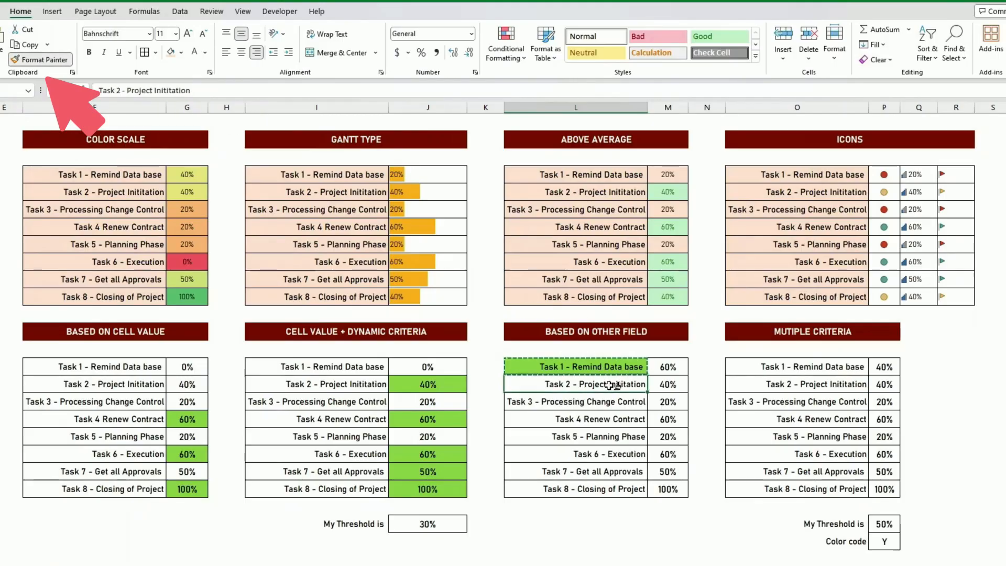
pyautogui.moveTo(610, 385)
pyautogui.mouseDown()
pyautogui.moveTo(567, 454)
pyautogui.moveTo(633, 493)
pyautogui.mouseUp()
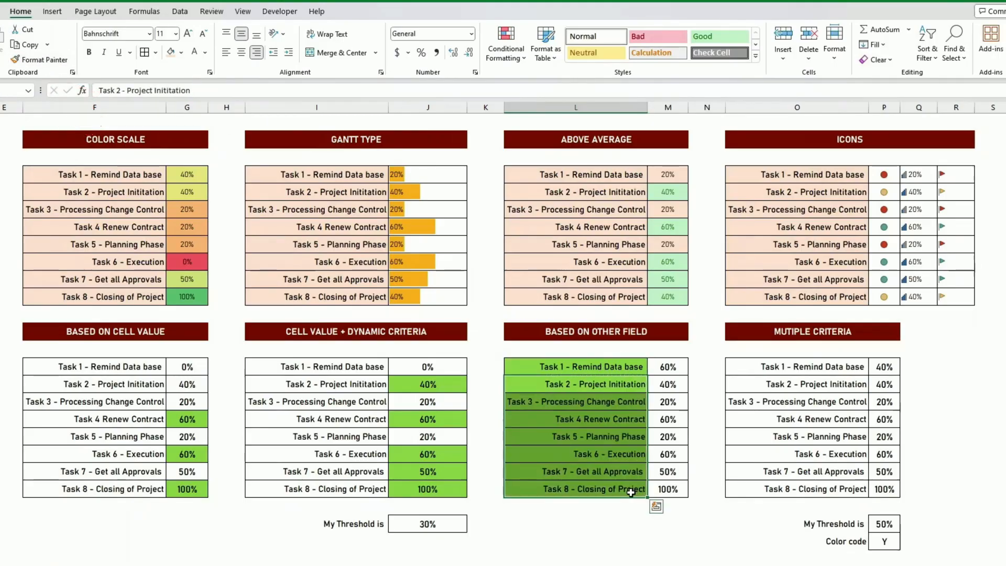
pyautogui.click(606, 425)
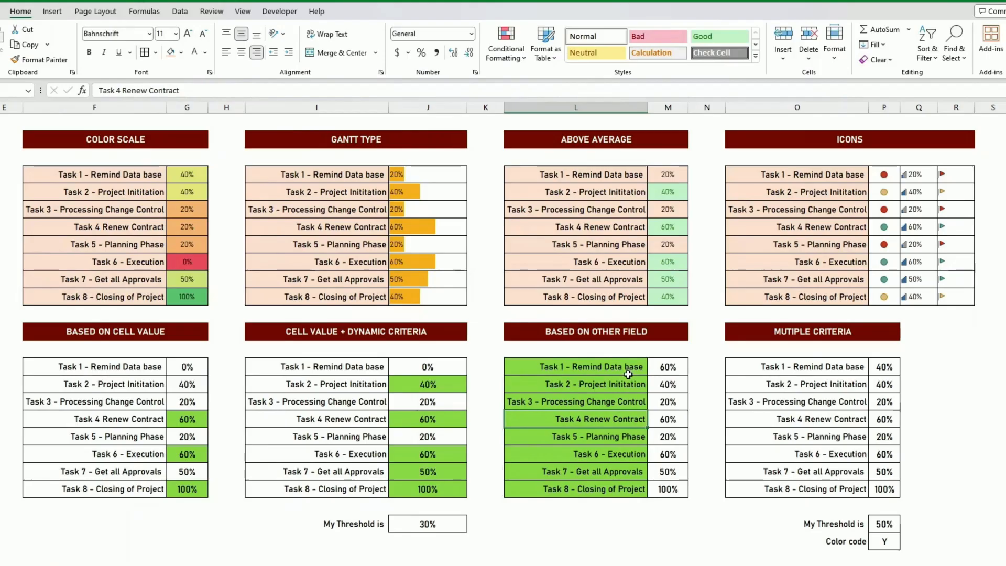
# Set the Task 1 percentage in M15 of the Based on Other Field table to 40%.
pyautogui.click(676, 368)
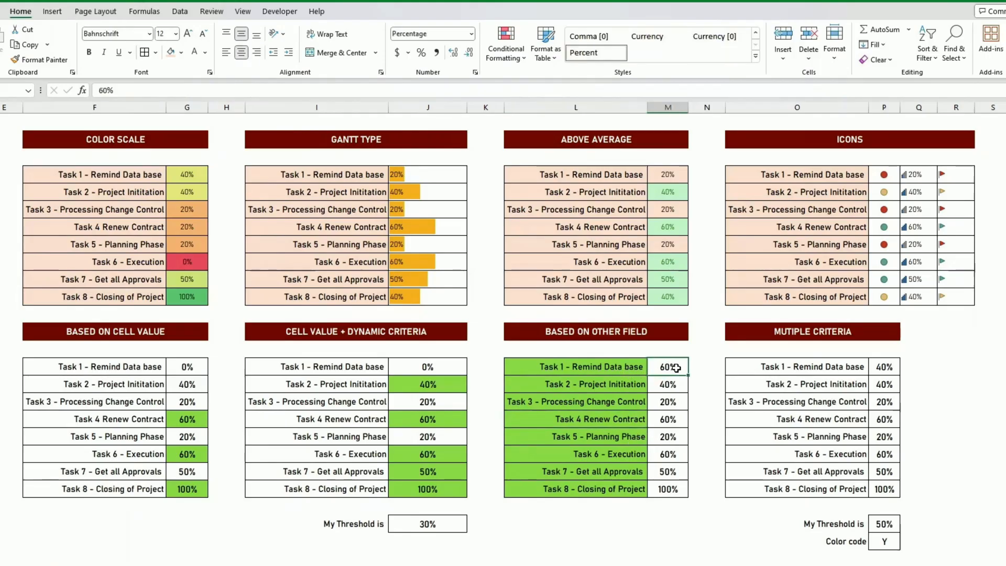
pyautogui.write('40%')
pyautogui.press('Return')
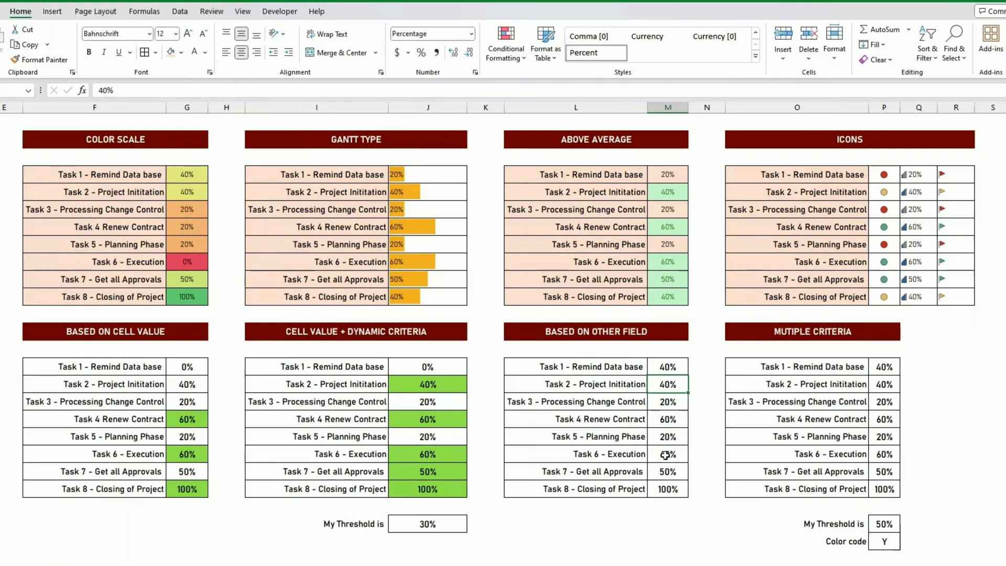
pyautogui.click(641, 365)
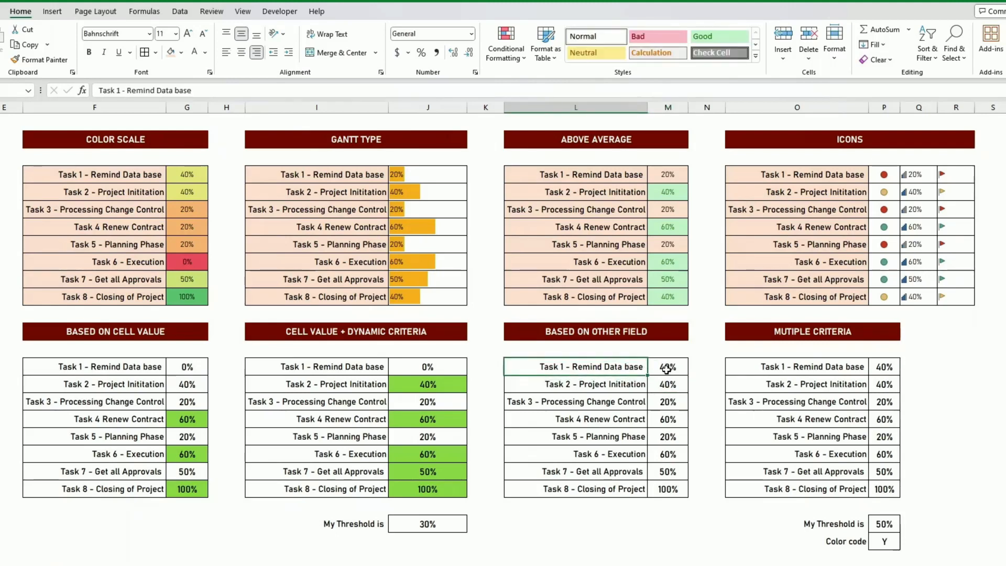
pyautogui.click(668, 369)
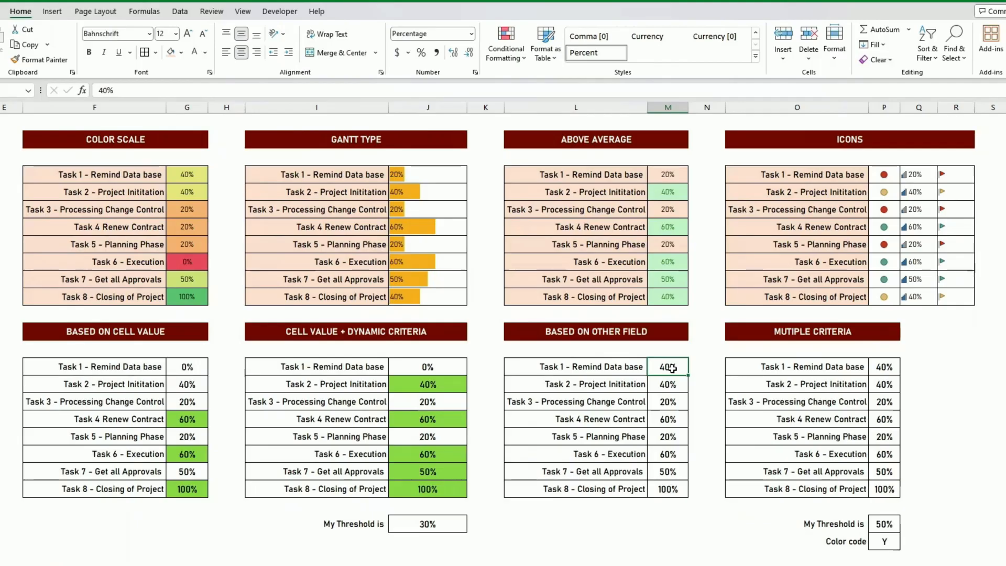
# Edit the formatting rule on L15:L22 so its formula uses a relative row, =$M15>0.5, and apply it.
pyautogui.moveTo(628, 366); pyautogui.dragTo(640, 489)
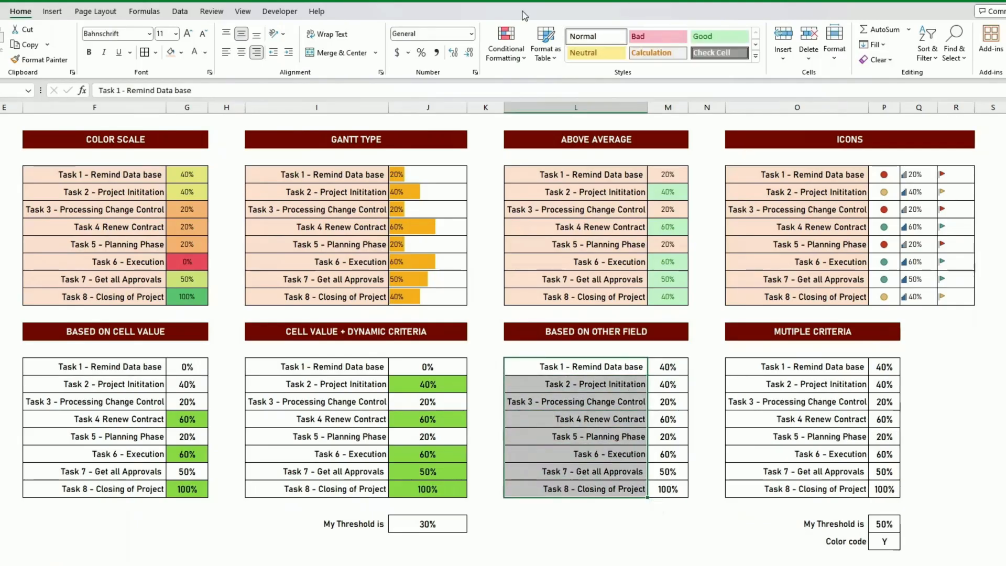
pyautogui.click(506, 44)
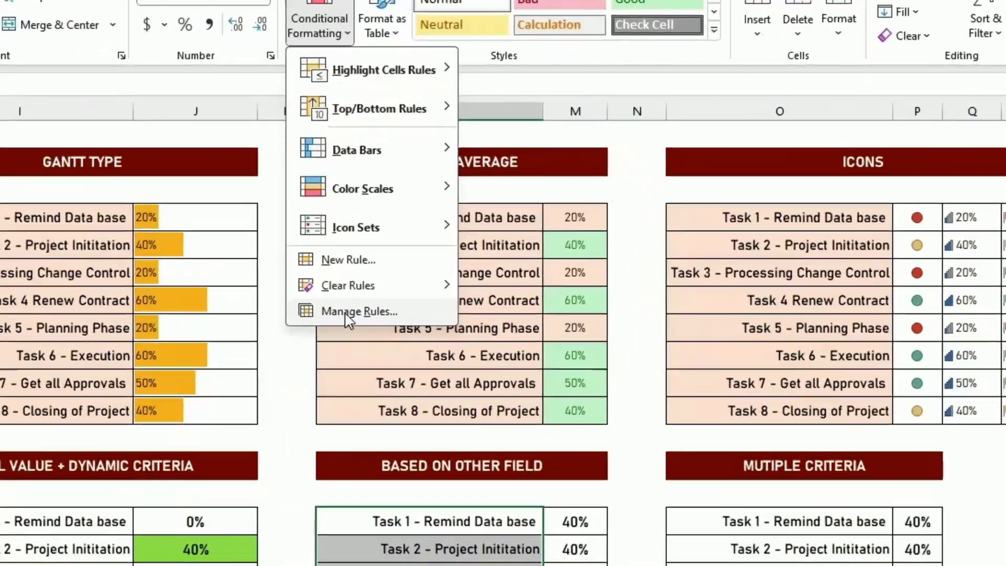
pyautogui.click(530, 234)
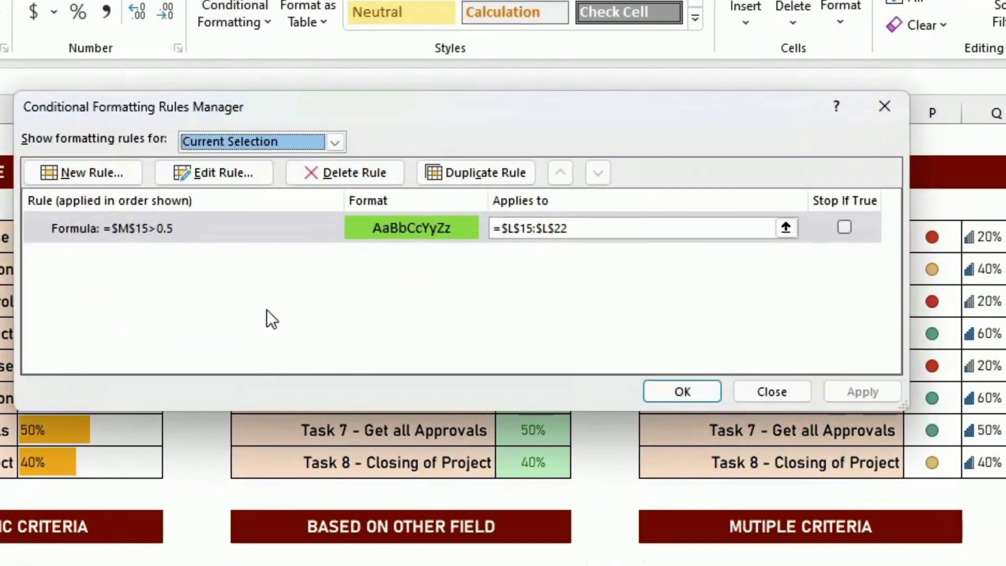
pyautogui.click(201, 234)
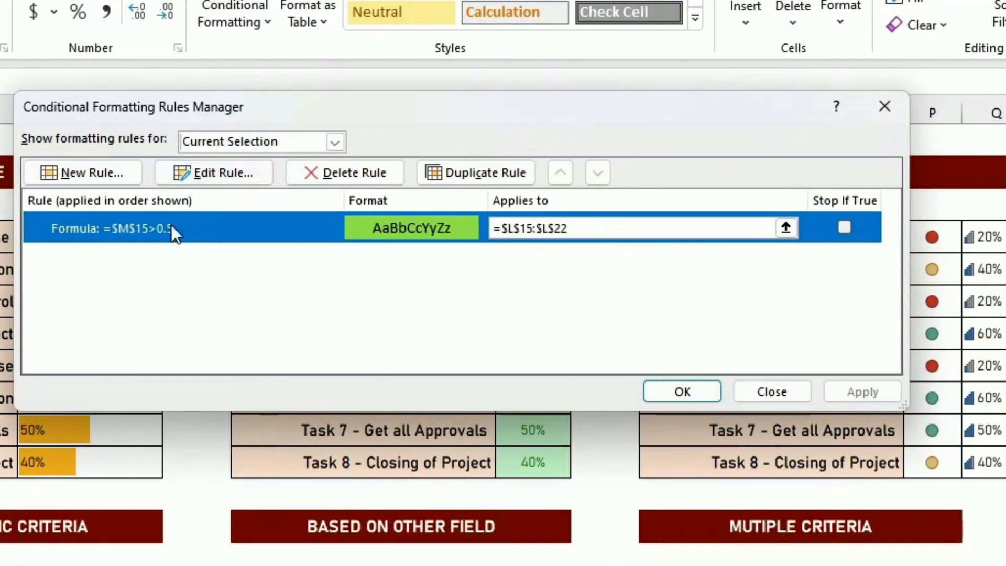
pyautogui.click(220, 174)
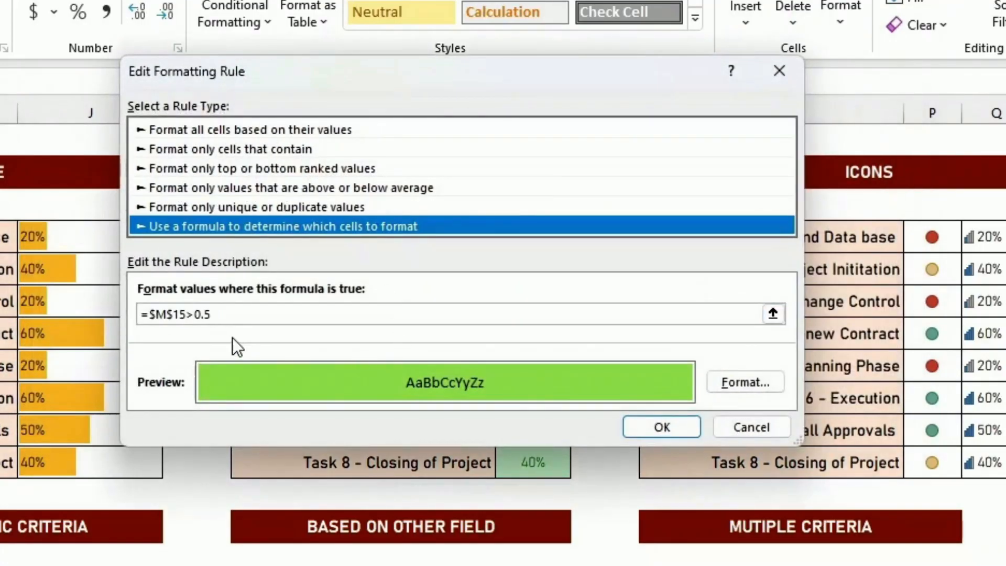
pyautogui.click(176, 314)
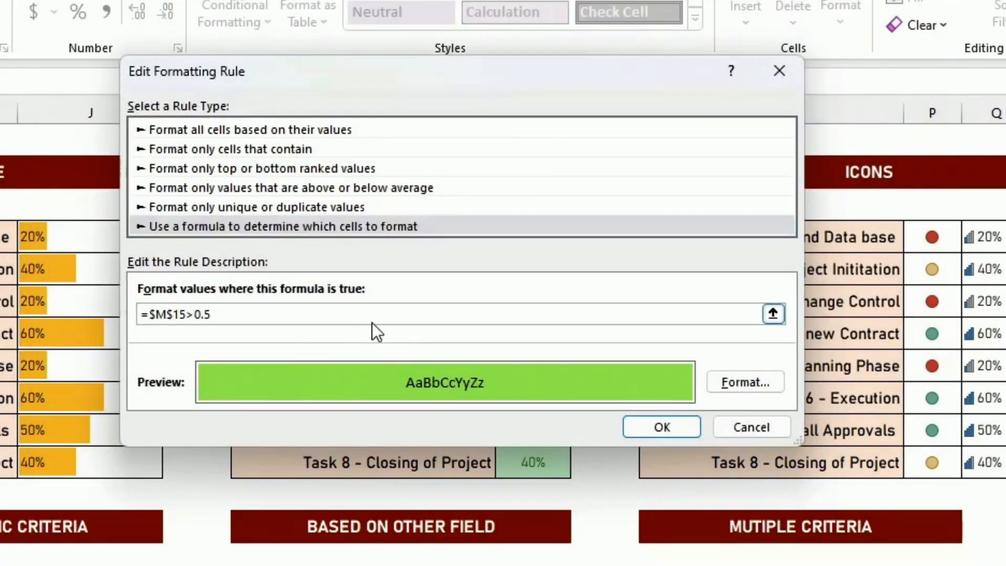
pyautogui.press('BackSpace')
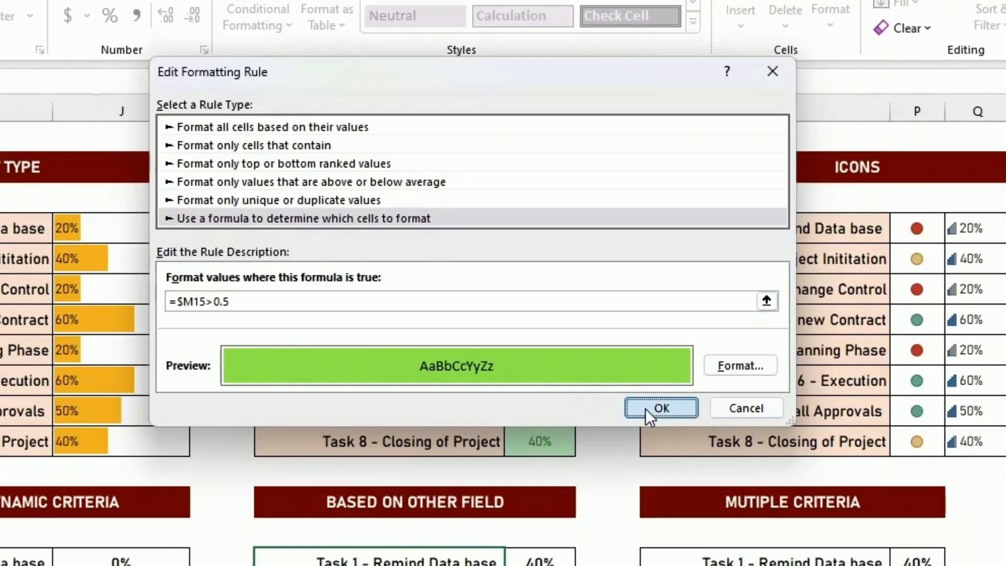
pyautogui.click(661, 427)
pyautogui.click(801, 299)
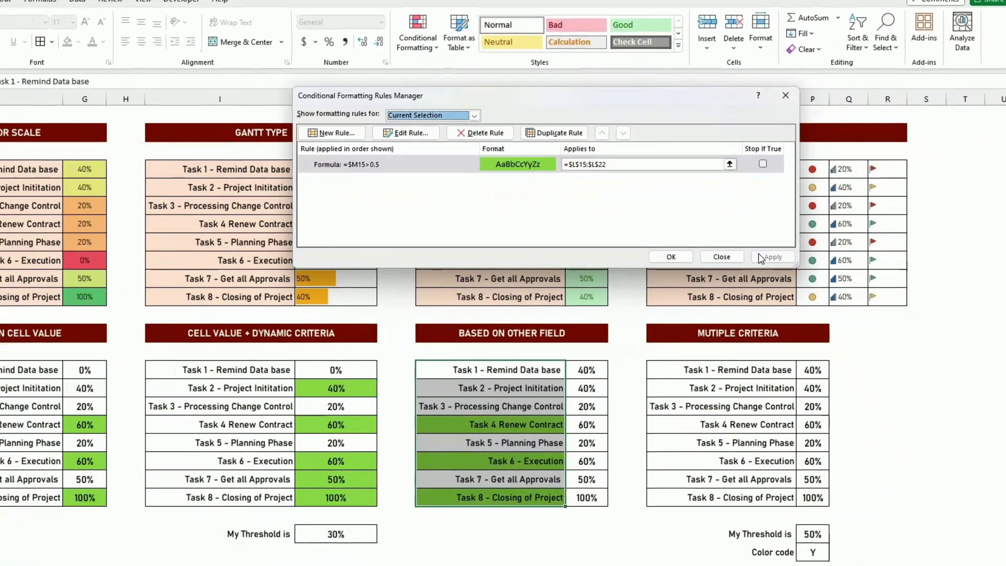
pyautogui.click(674, 299)
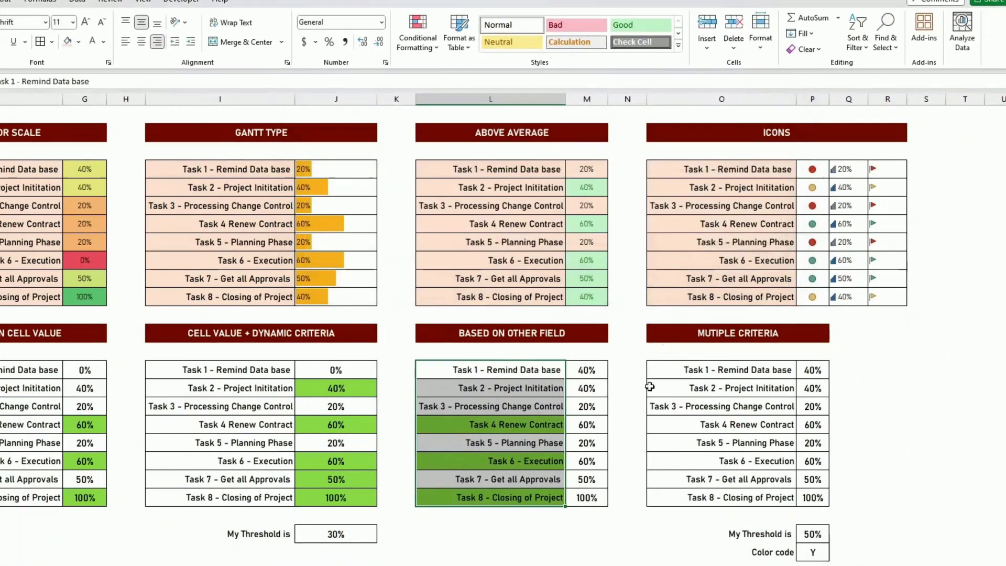
pyautogui.click(590, 495)
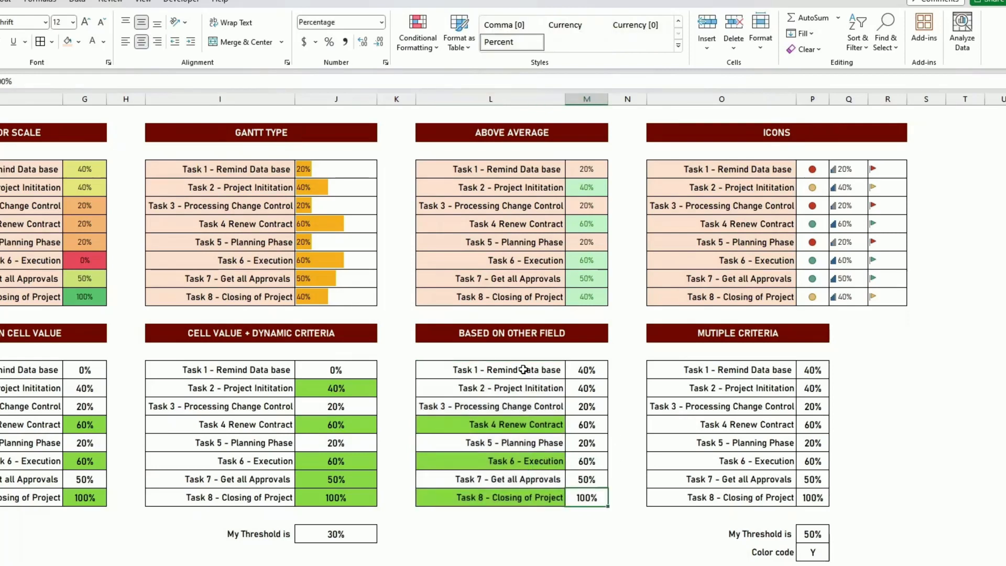
pyautogui.click(523, 369)
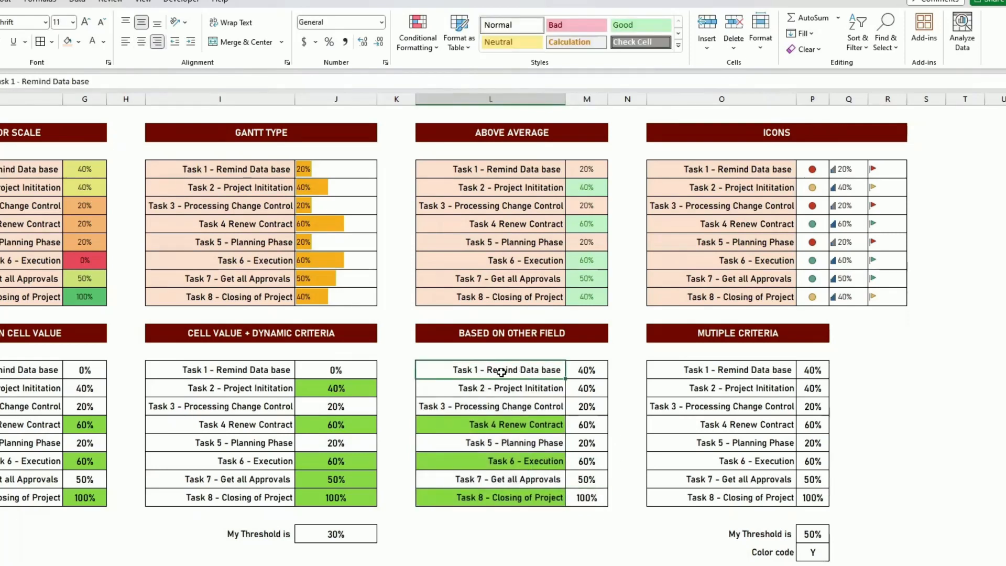
# Check which range the formatting rule on the Based on Other Field task names applies to, without changing it.
pyautogui.click(418, 42)
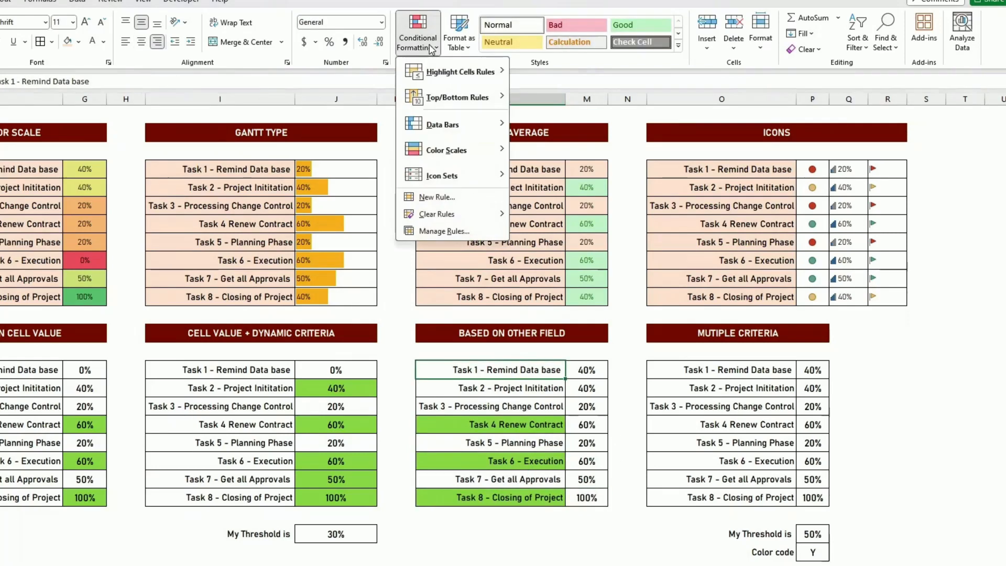
pyautogui.click(457, 230)
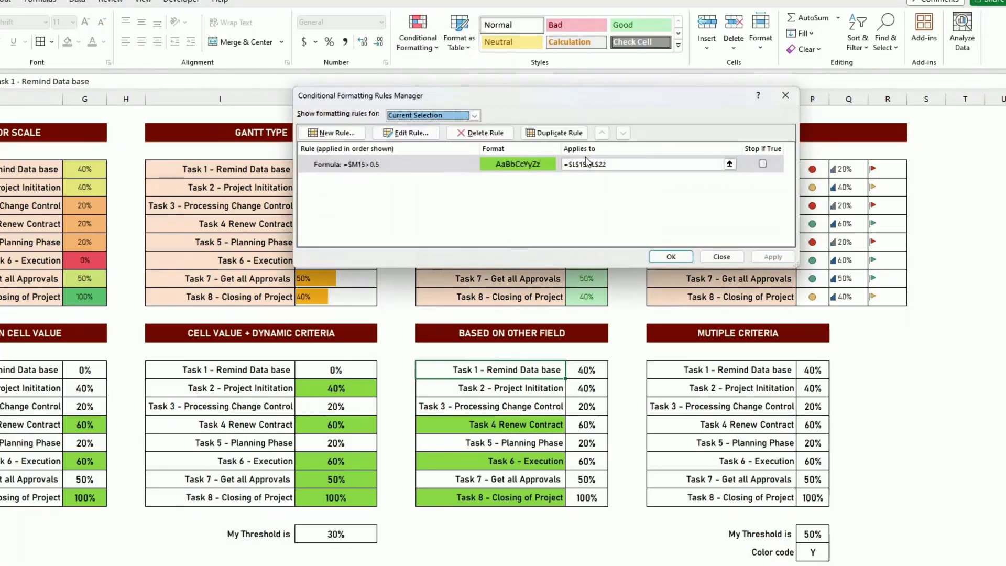
pyautogui.click(618, 168)
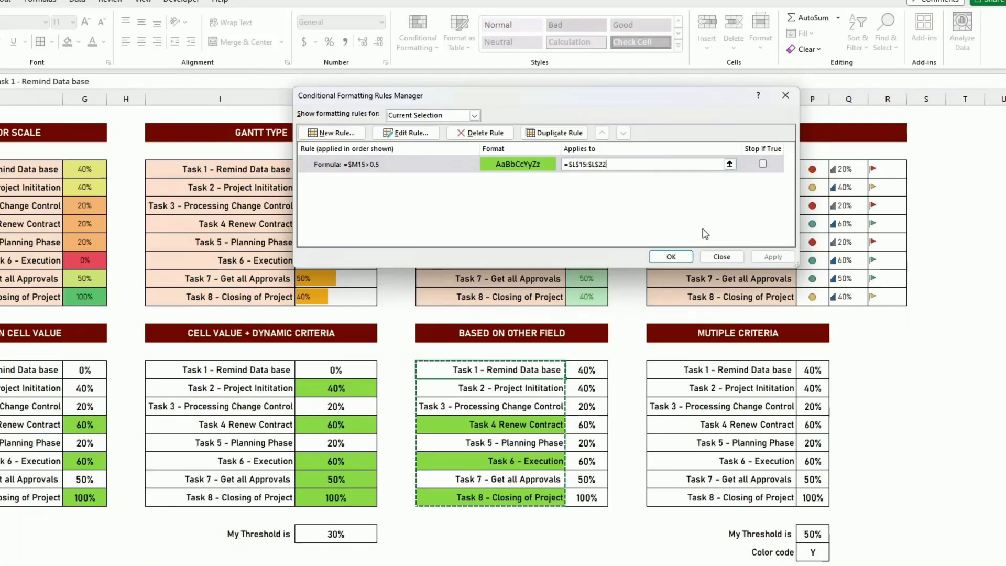
pyautogui.click(687, 257)
pyautogui.click(697, 347)
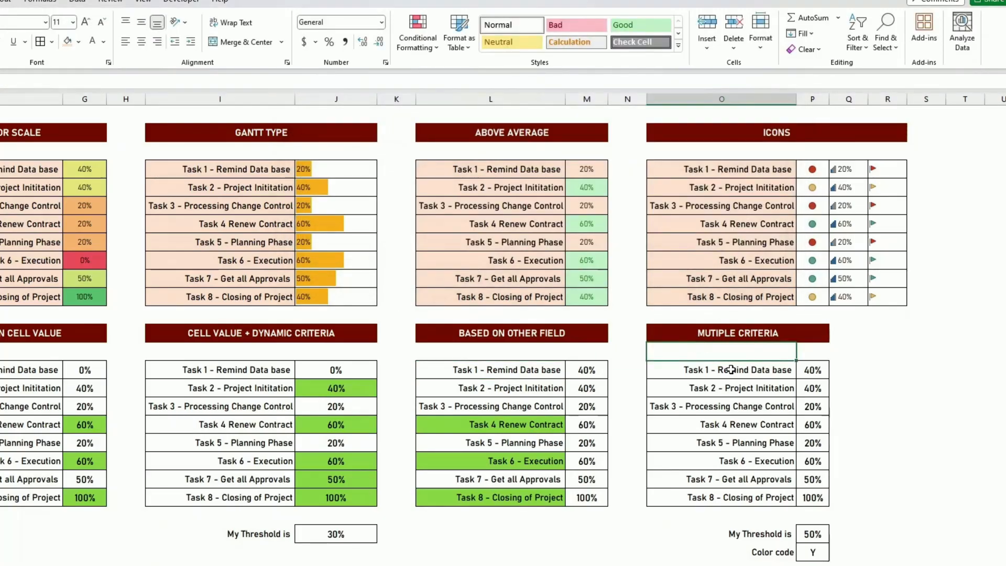
pyautogui.click(784, 373)
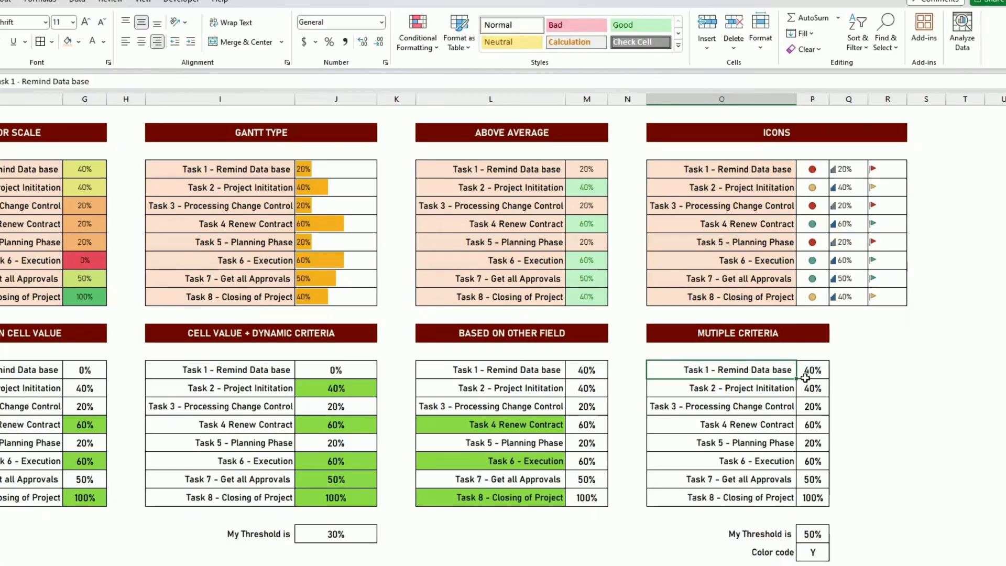
pyautogui.click(346, 535)
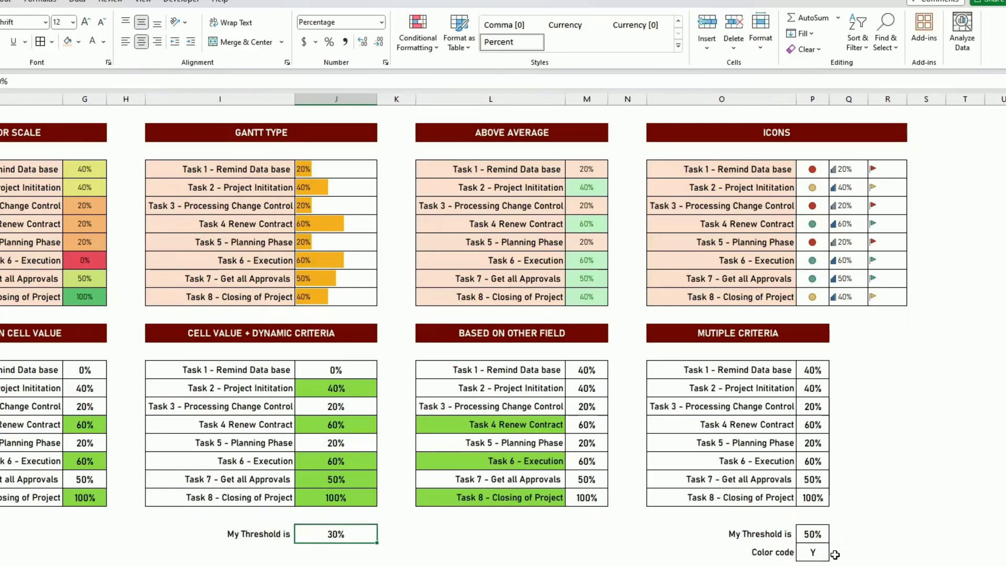
pyautogui.click(814, 556)
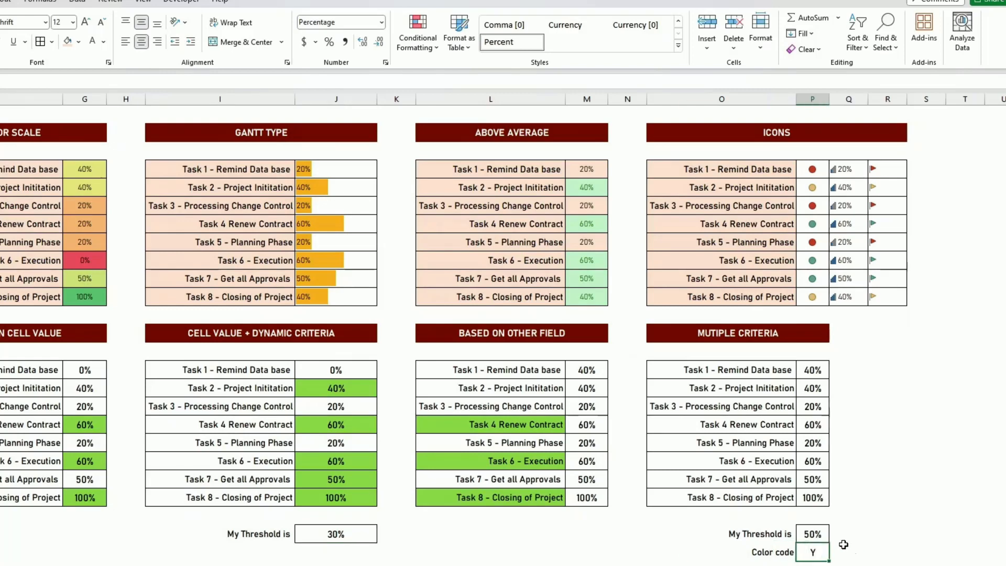
pyautogui.click(817, 534)
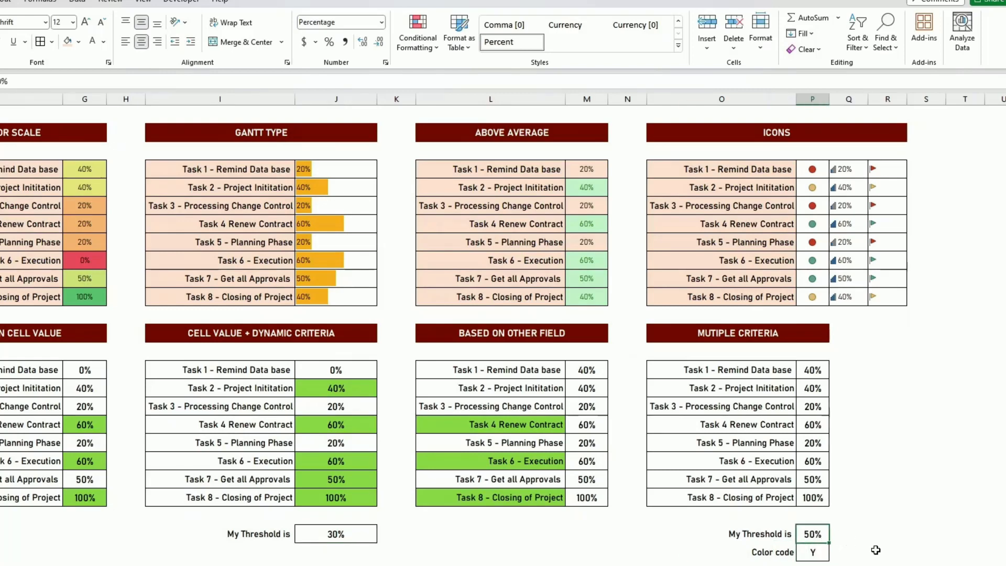
# Define a new formula-based formatting rule for the Multiple Criteria task names in O15:O22 with =AND($P15>$P$24,$P$25="Y").
pyautogui.moveTo(771, 371); pyautogui.dragTo(774, 499)
pyautogui.click(414, 47)
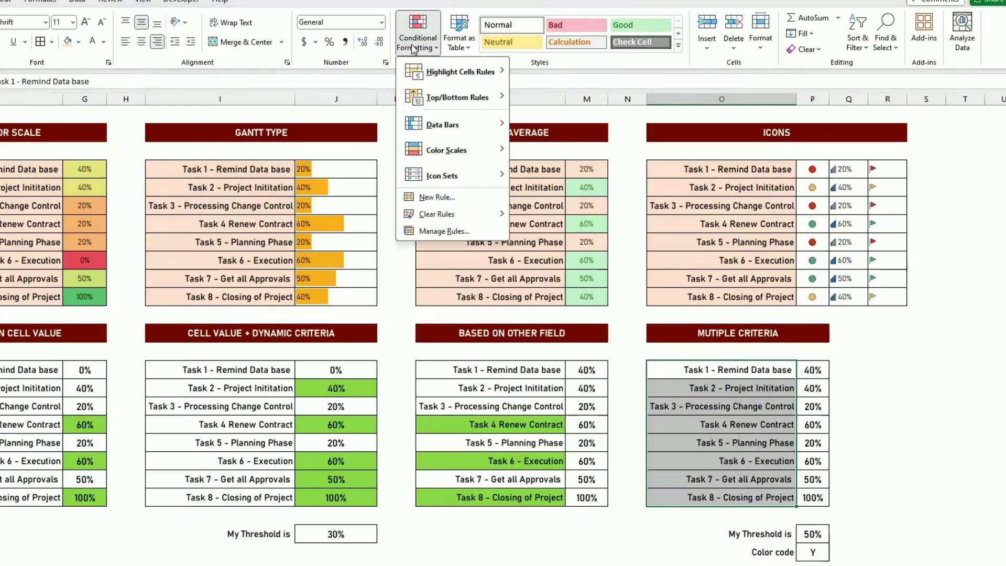
pyautogui.click(436, 197)
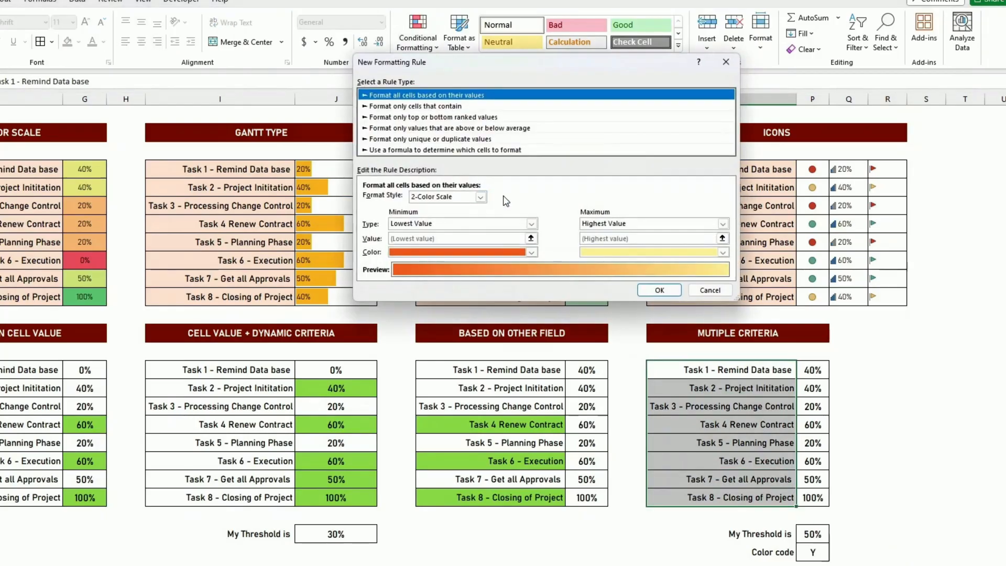
pyautogui.click(396, 150)
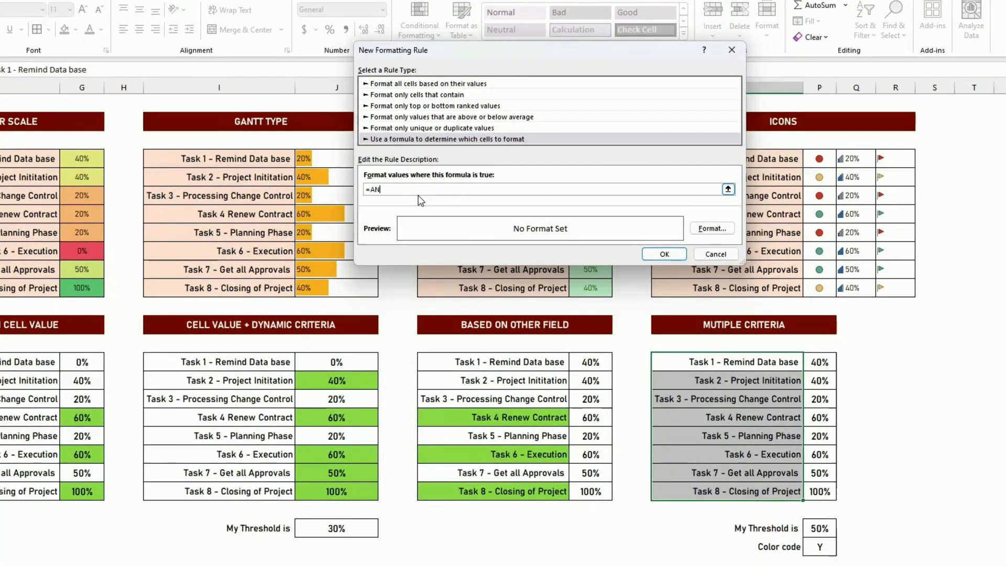
pyautogui.click(813, 361)
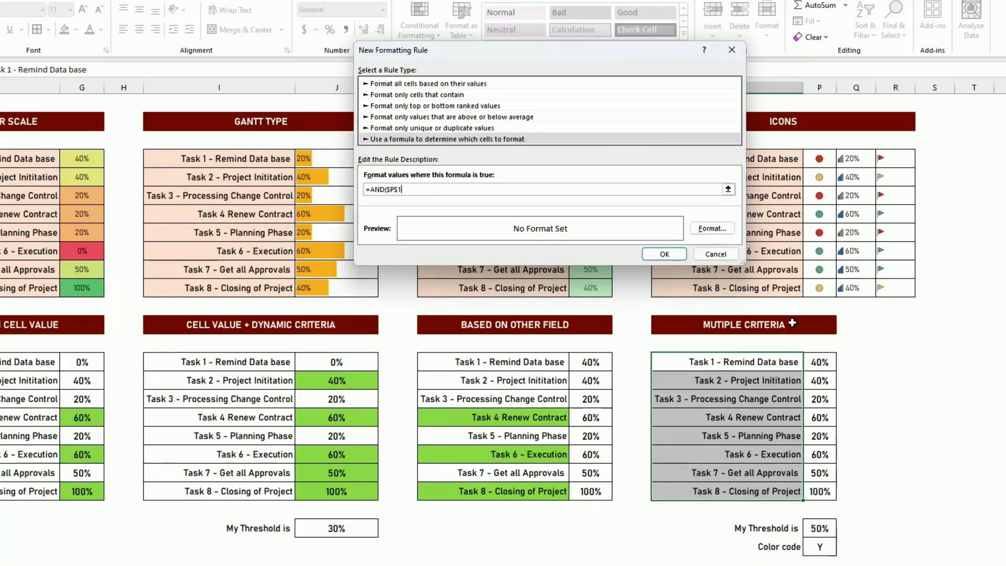
pyautogui.press('BackSpace')
pyautogui.press('BackSpace')
pyautogui.write('15>')
pyautogui.click(821, 529)
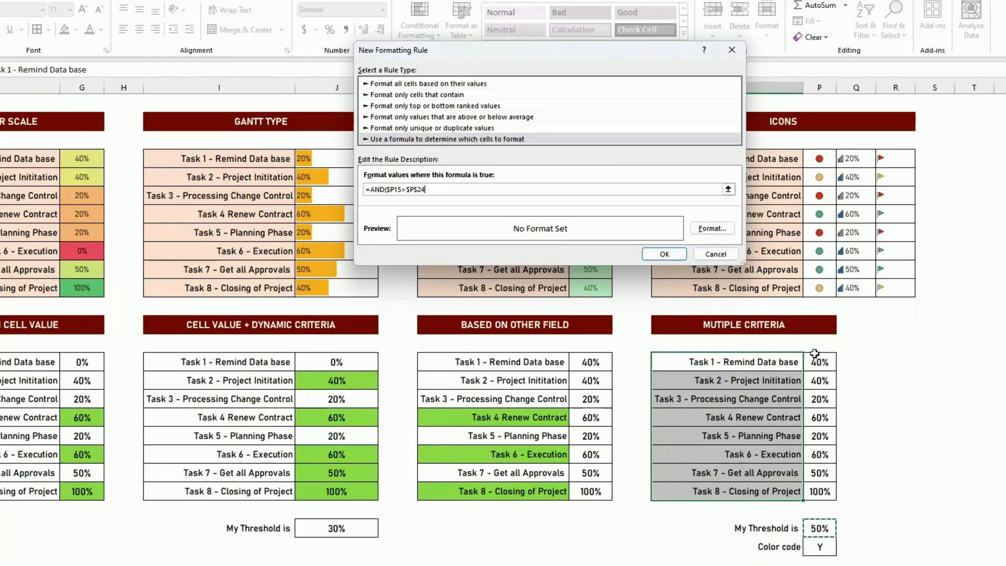
pyautogui.write(',')
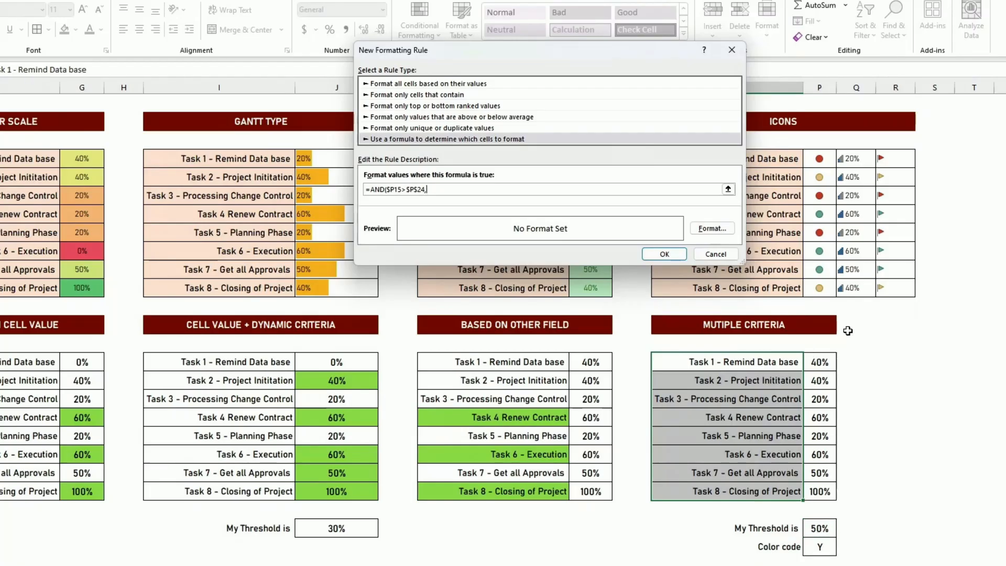
pyautogui.click(820, 548)
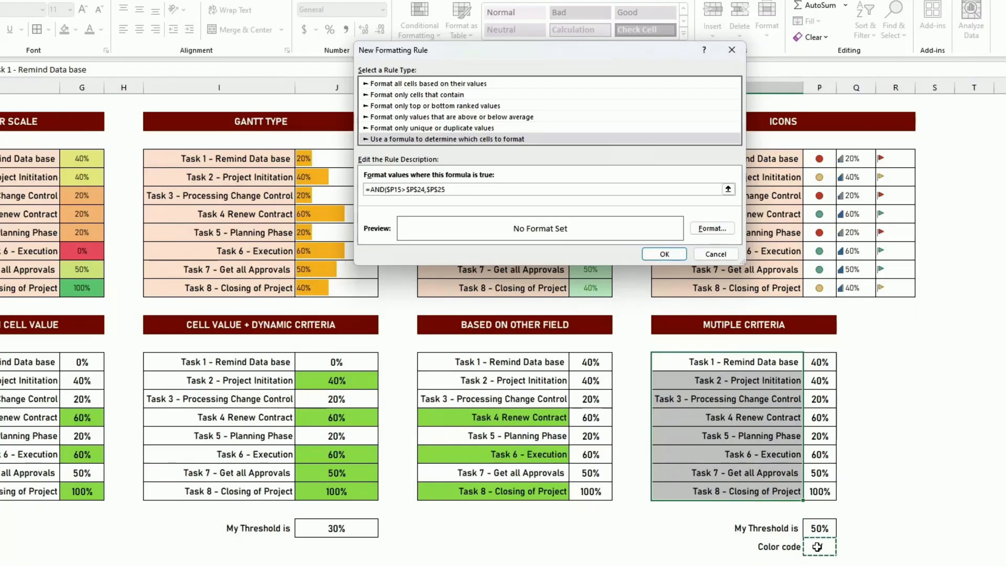
pyautogui.write('="Y")')
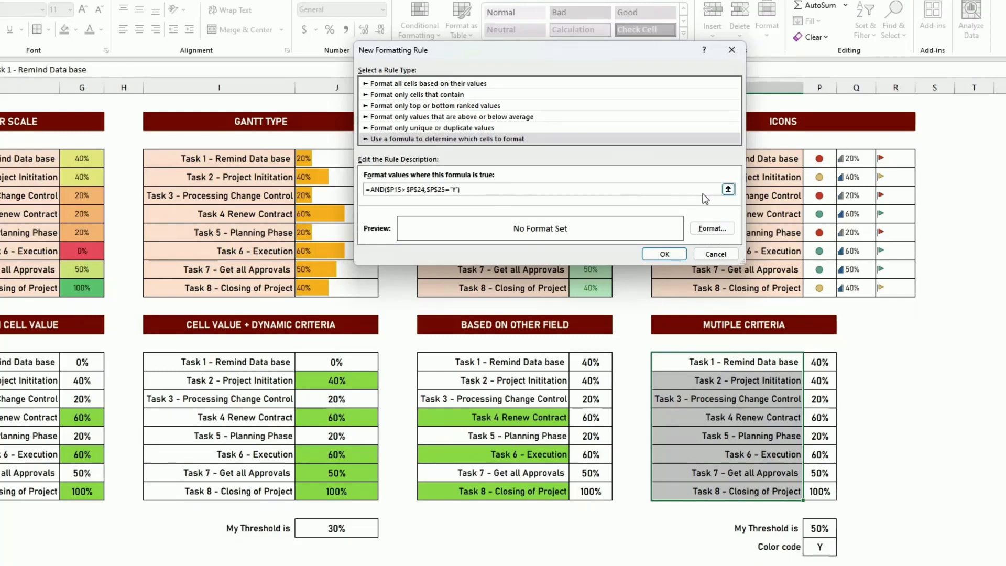
# Give the new Multiple Criteria rule a light green fill and apply it to the task names.
pyautogui.click(720, 230)
pyautogui.click(452, 138)
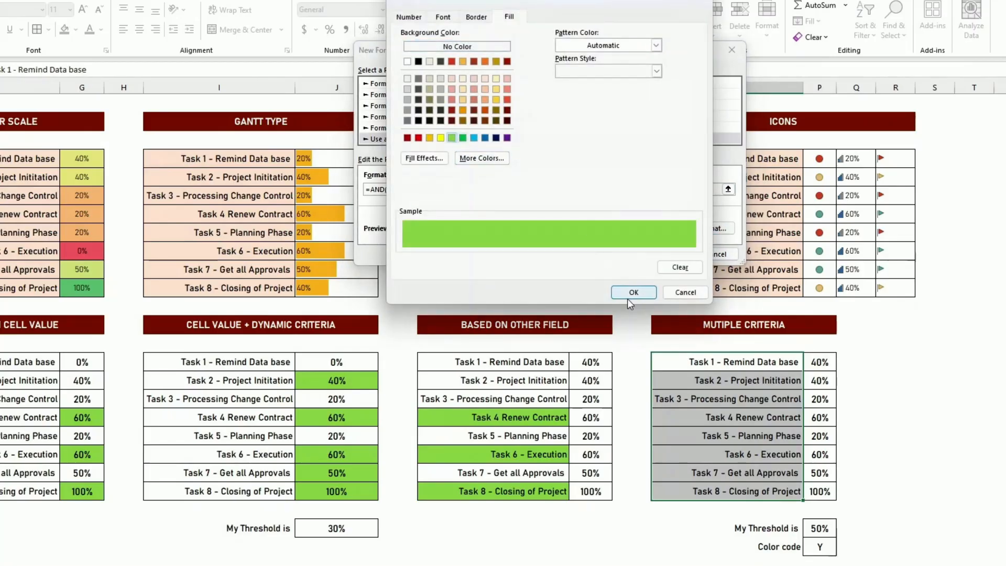
pyautogui.click(635, 292)
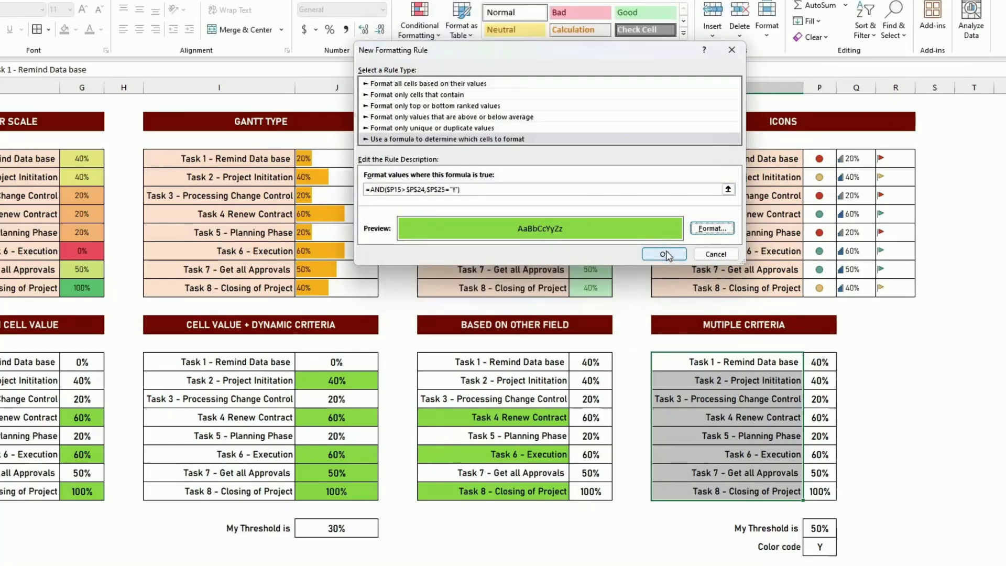
pyautogui.click(671, 254)
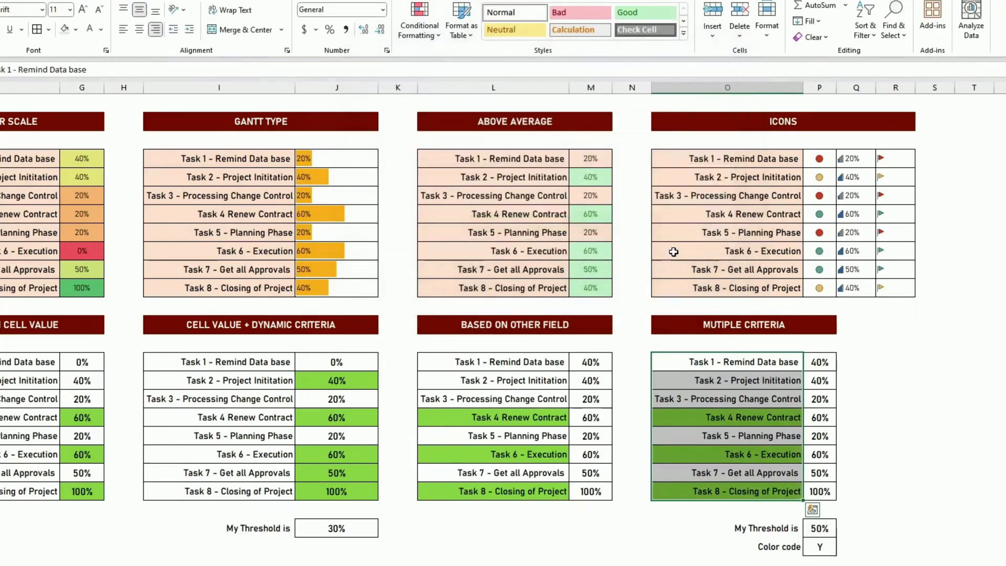
pyautogui.click(885, 436)
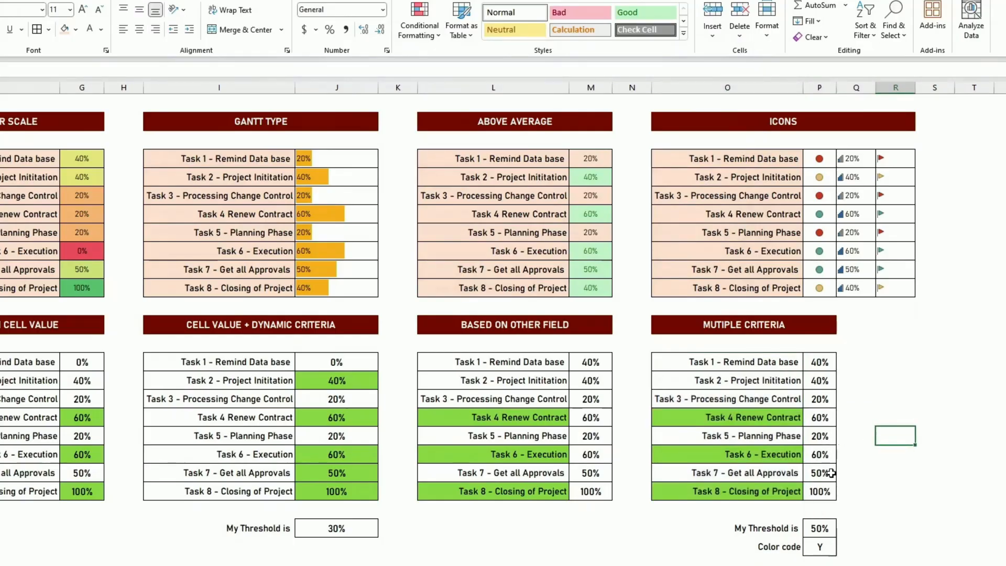
# Switch the Color code in P25 to N and back to Y to test the rule.
pyautogui.click(816, 548)
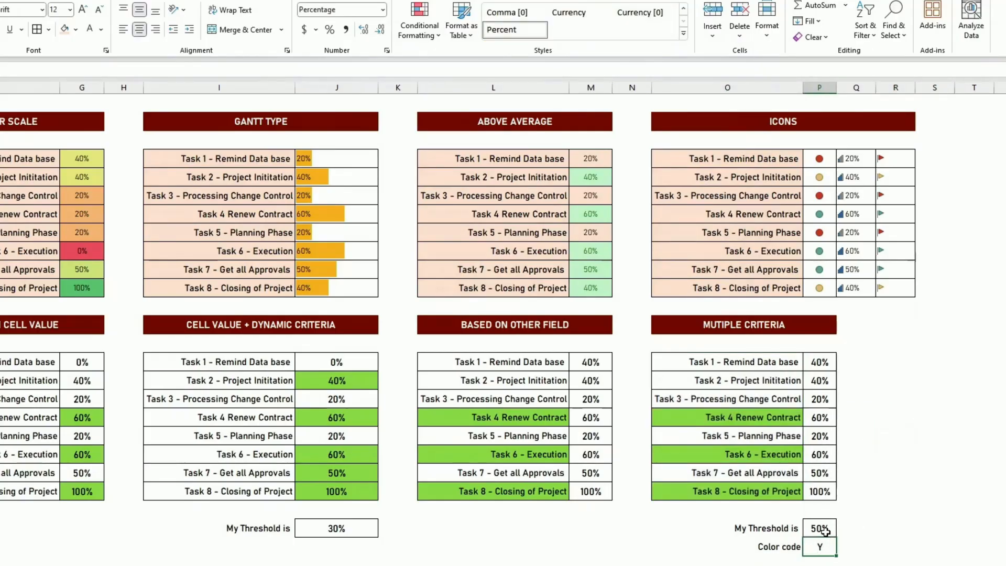
pyautogui.write('N')
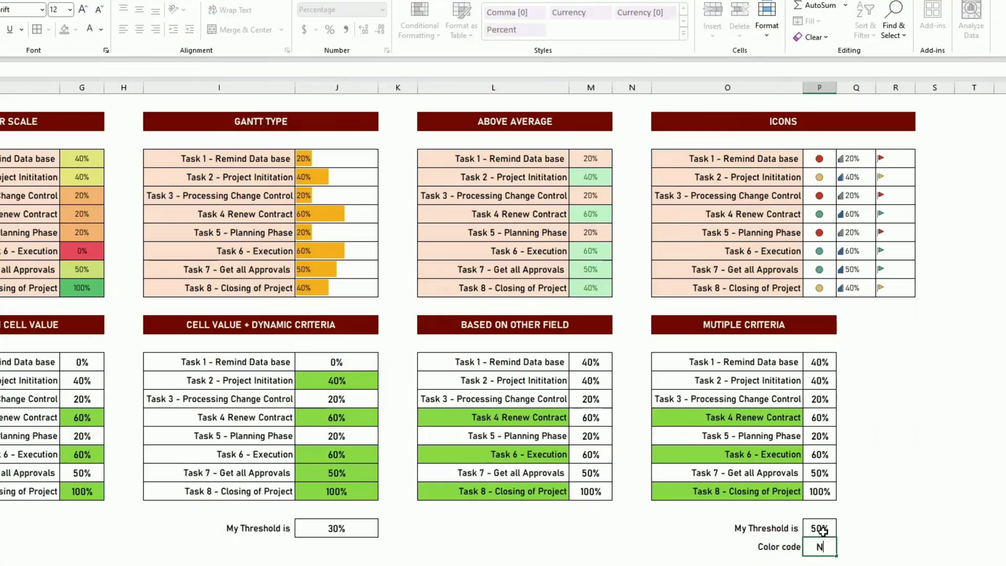
pyautogui.hotkey('ctrl', 'Return')
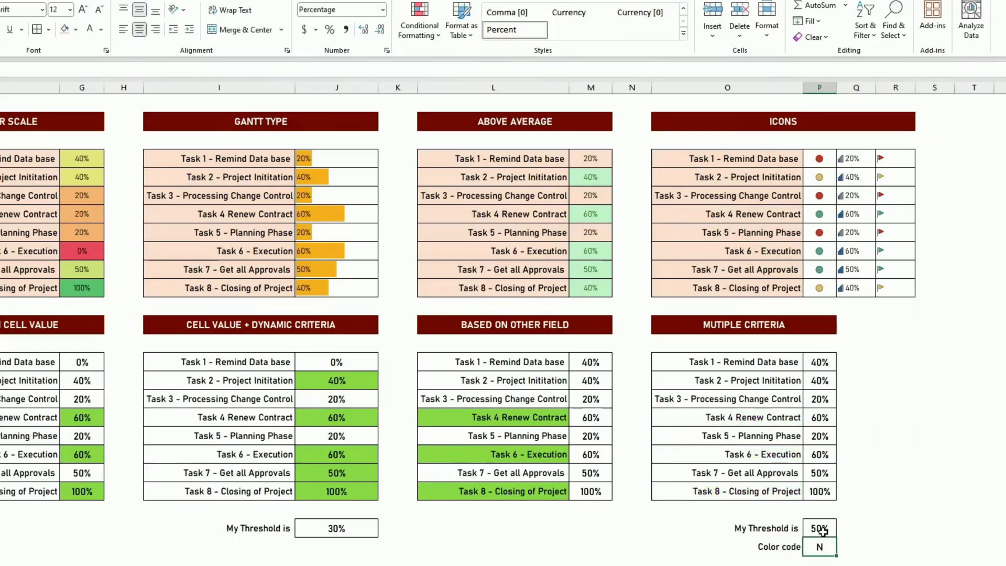
pyautogui.write('Y')
pyautogui.hotkey('ctrl', 'Return')
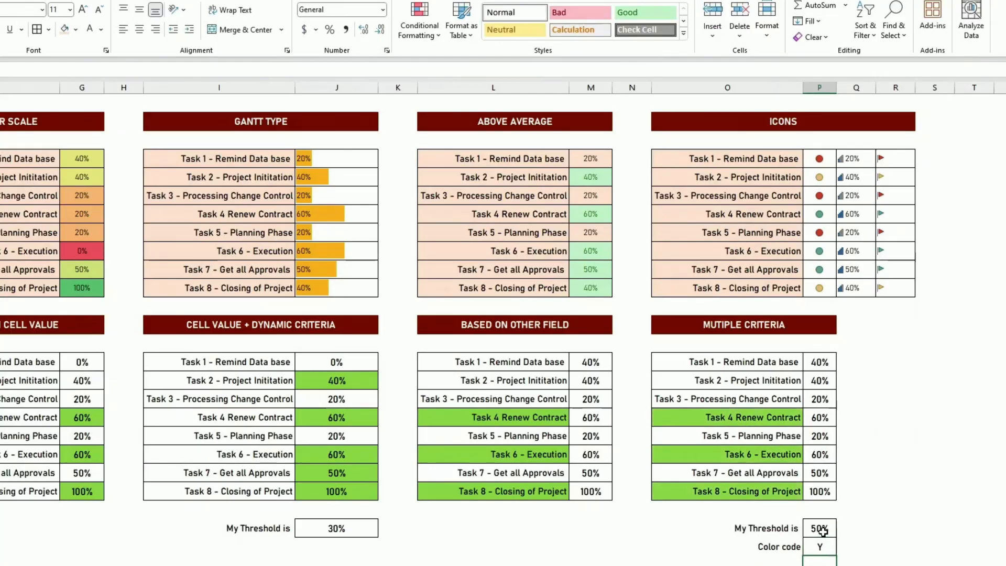
# Set the Multiple Criteria table's threshold in P24 to 70% to test the rule.
pyautogui.click(822, 530)
pyautogui.write('7')
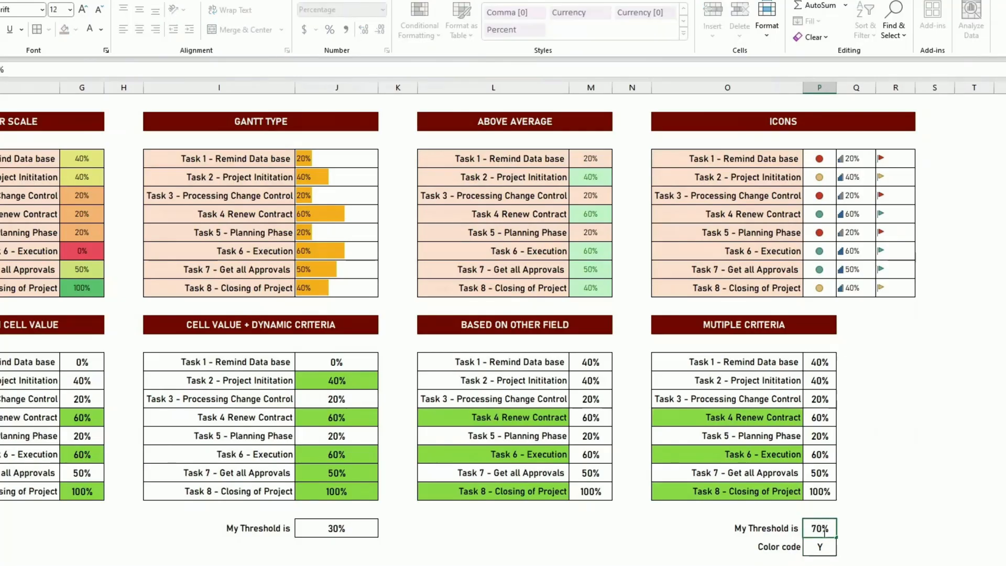
pyautogui.write('0')
pyautogui.press('Return')
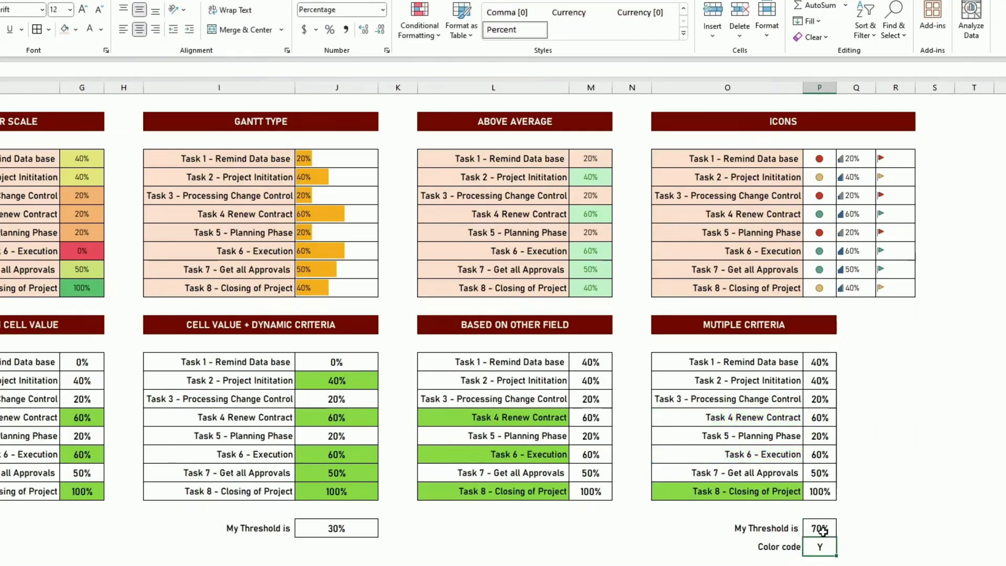
pyautogui.click(823, 491)
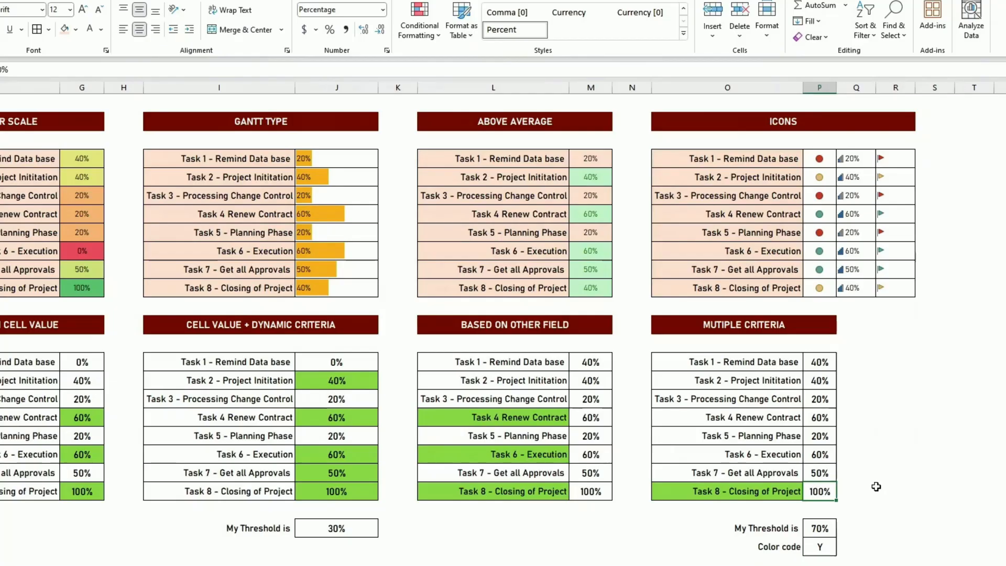